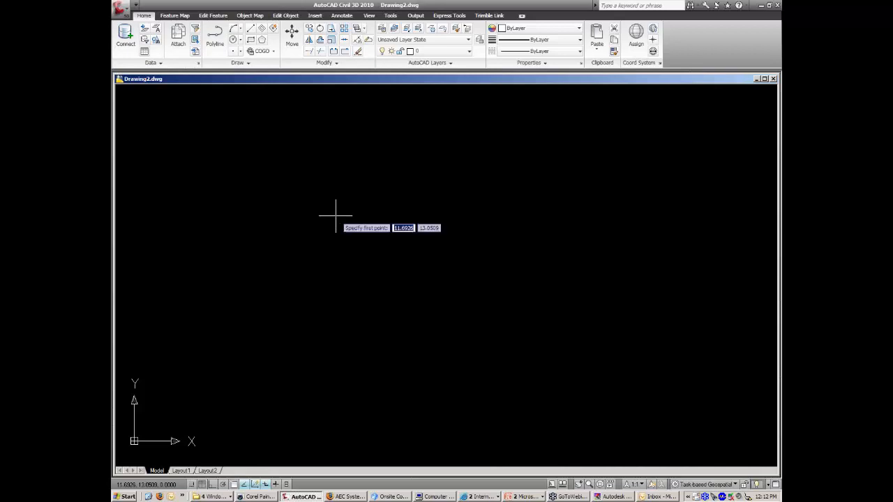
Draw the first three-segment zigzag line across the empty drawing with LINE.
{"action": "left_click", "coordinate": [255, 166]}
{"action": "left_click", "coordinate": [364, 301]}
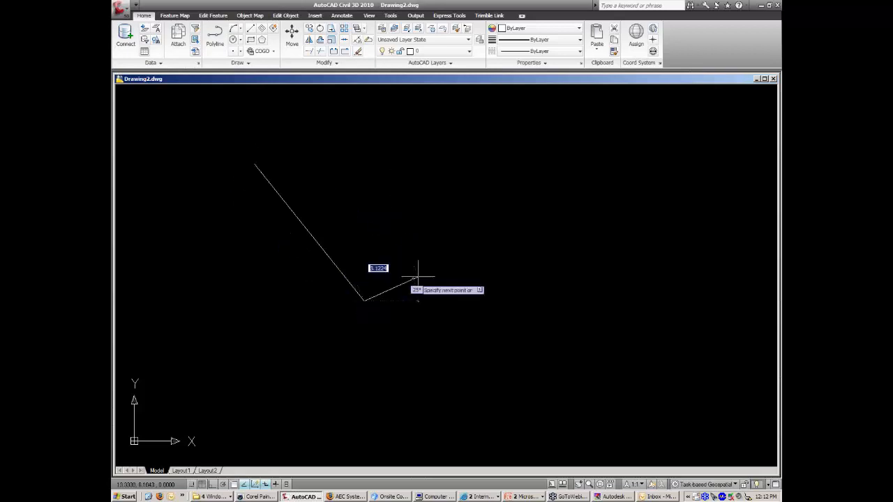
{"action": "left_click", "coordinate": [491, 250]}
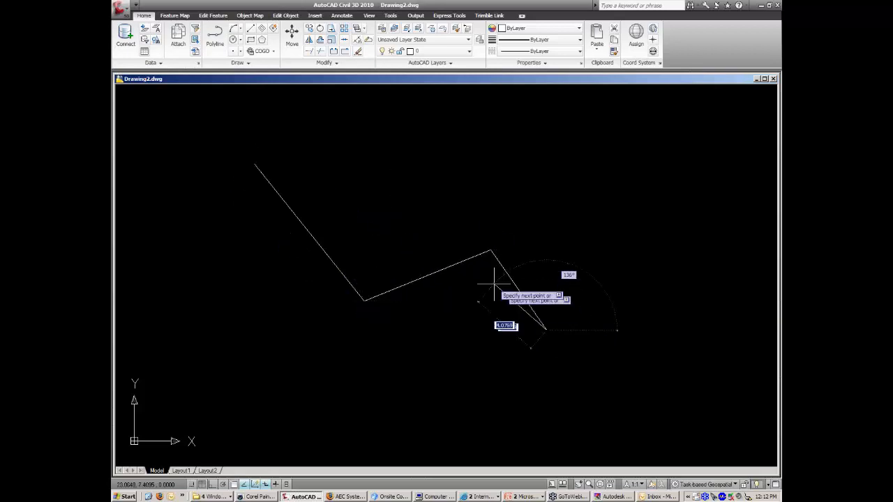
{"action": "key", "text": "Return"}
{"action": "key", "text": "Return"}
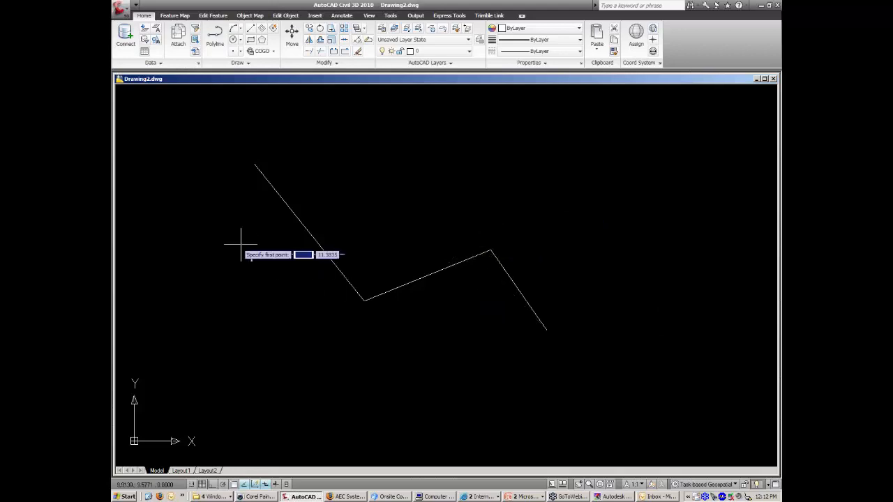
Draw a second zigzag line roughly parallel to and below the first.
{"action": "left_click", "coordinate": [207, 228]}
{"action": "left_click", "coordinate": [333, 381]}
{"action": "left_click", "coordinate": [472, 323]}
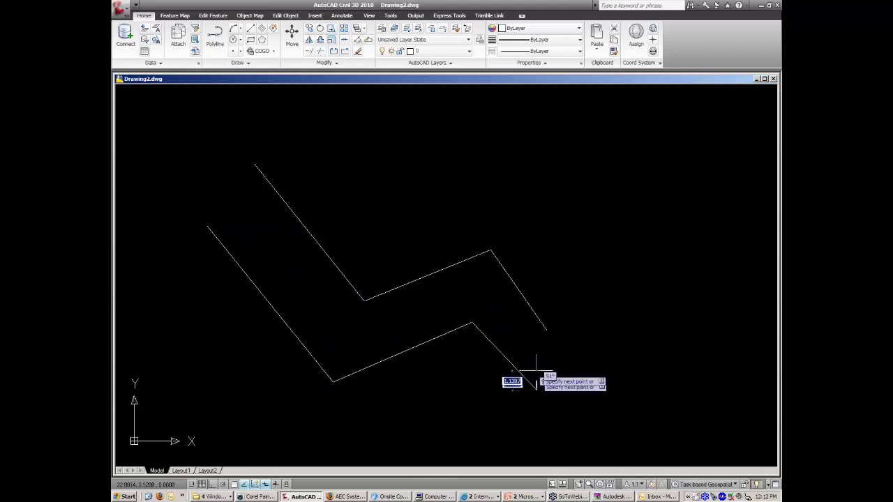
{"action": "left_click", "coordinate": [537, 390]}
{"action": "key", "text": "Return"}
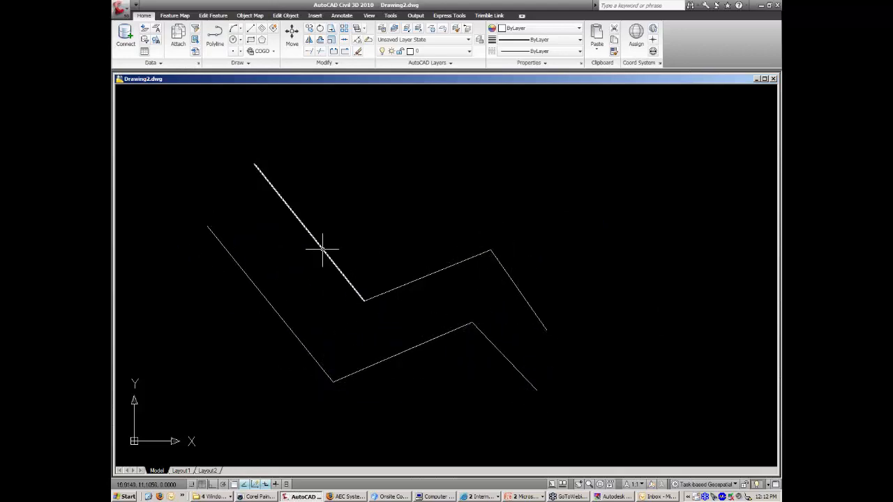
{"action": "mouse_move", "coordinate": [323, 248]}
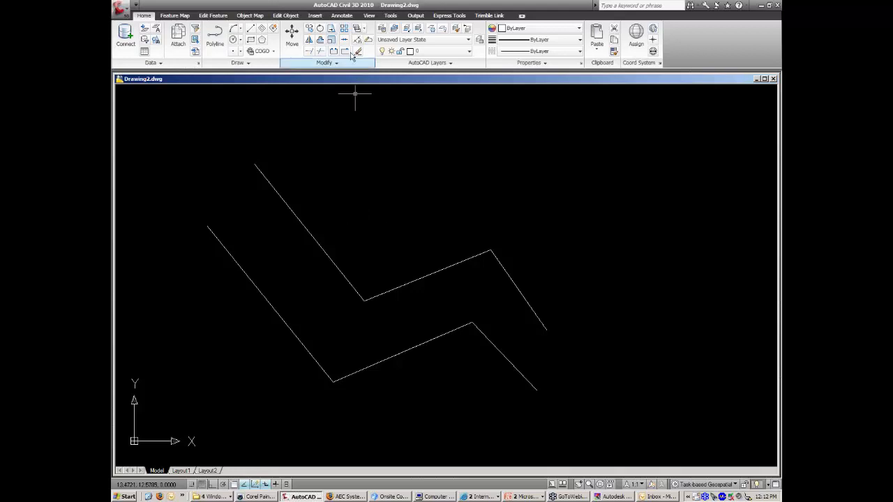
Switch to the Insert ribbon, window-select both zigzag lines and delete them.
{"action": "left_click", "coordinate": [343, 18]}
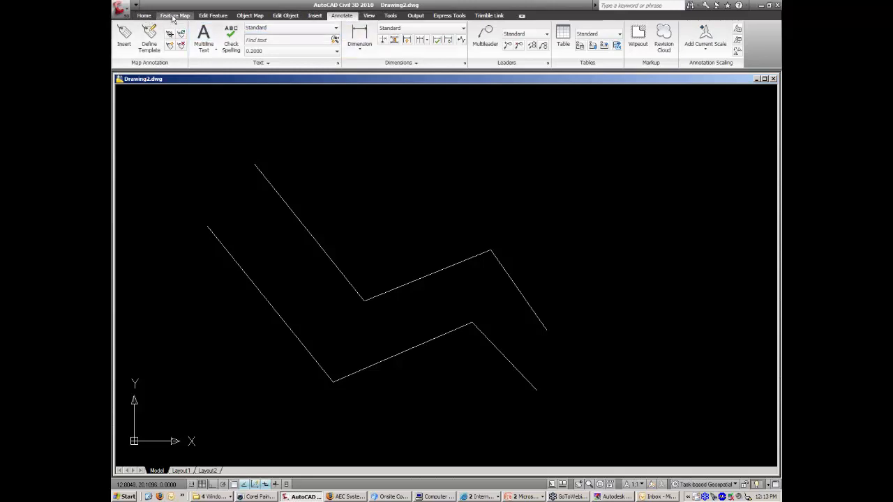
{"action": "left_click", "coordinate": [315, 16]}
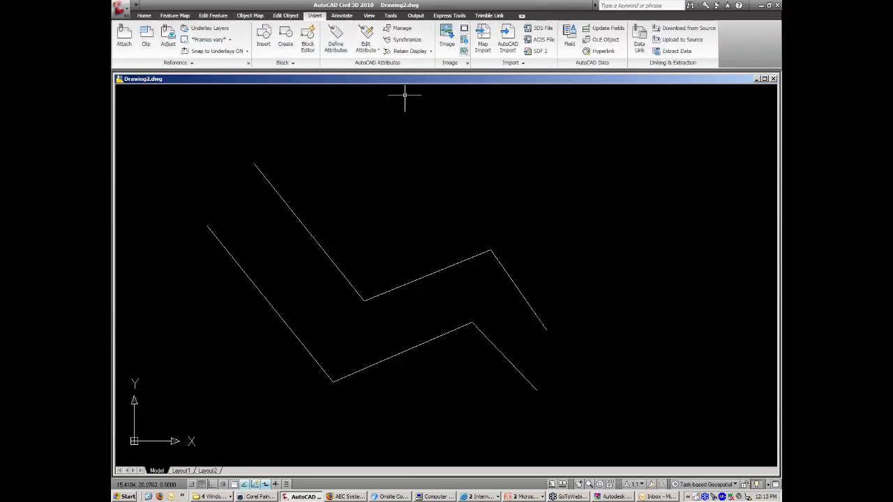
{"action": "left_click", "coordinate": [482, 253]}
{"action": "left_click", "coordinate": [293, 370]}
{"action": "left_click", "coordinate": [551, 216]}
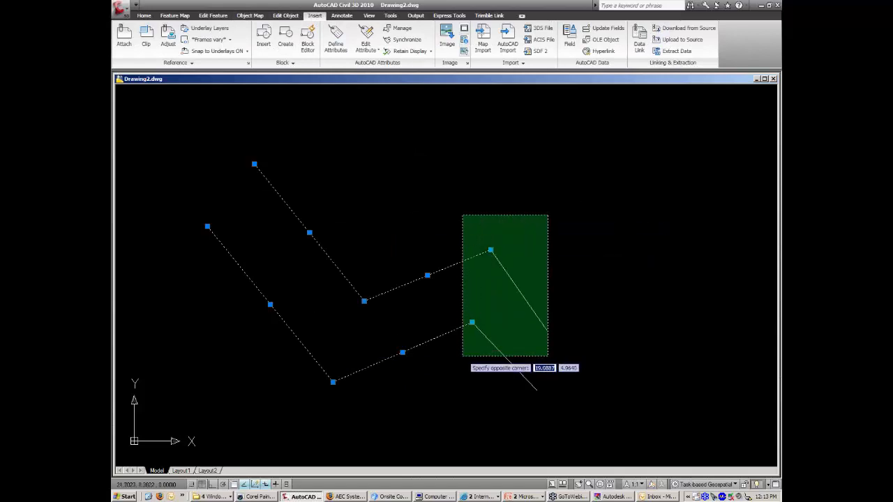
{"action": "left_click", "coordinate": [463, 365]}
{"action": "key", "text": "Delete"}
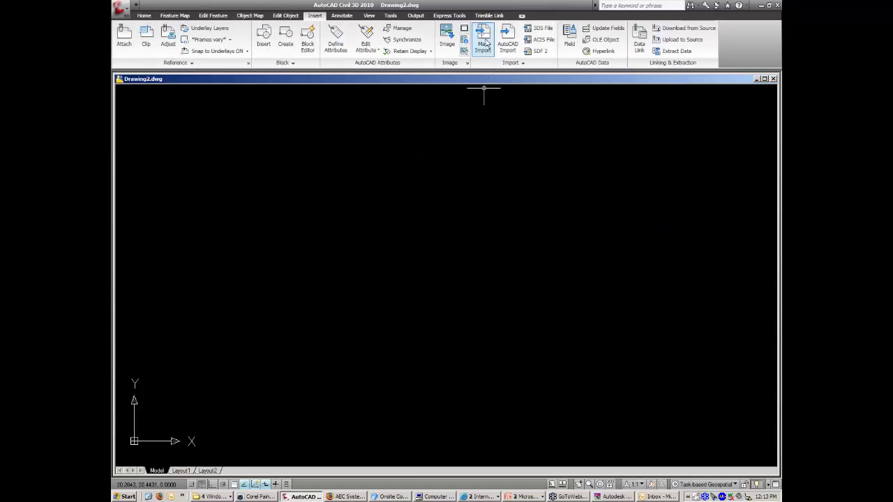
Start Map Import and choose Parcels.sdf from the FDO folder as an Autodesk SDF file.
{"action": "left_click", "coordinate": [485, 43]}
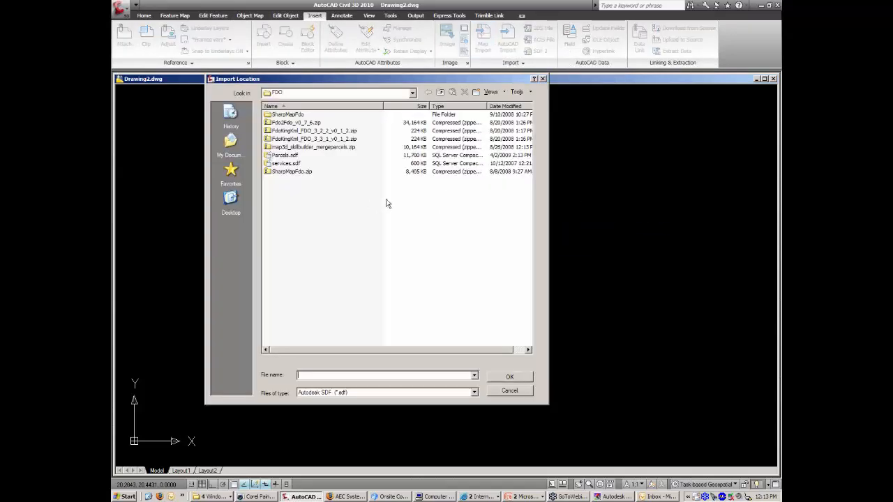
{"action": "left_click", "coordinate": [296, 155]}
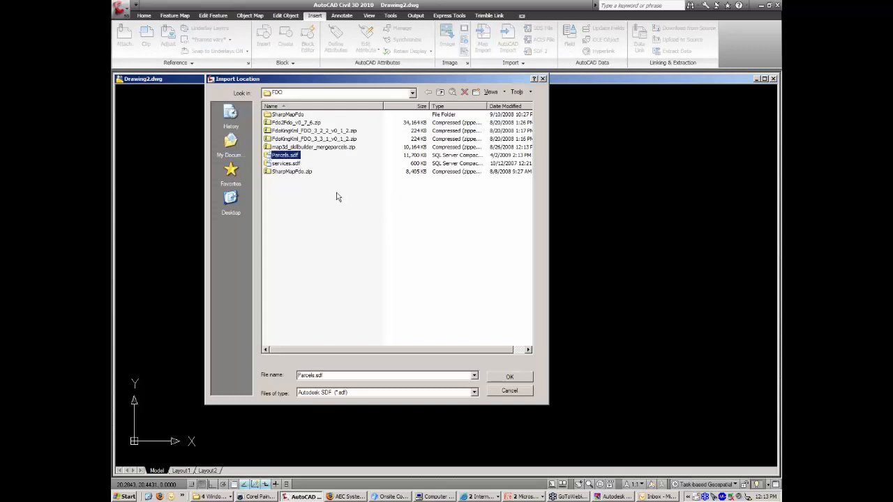
{"action": "left_click", "coordinate": [474, 394]}
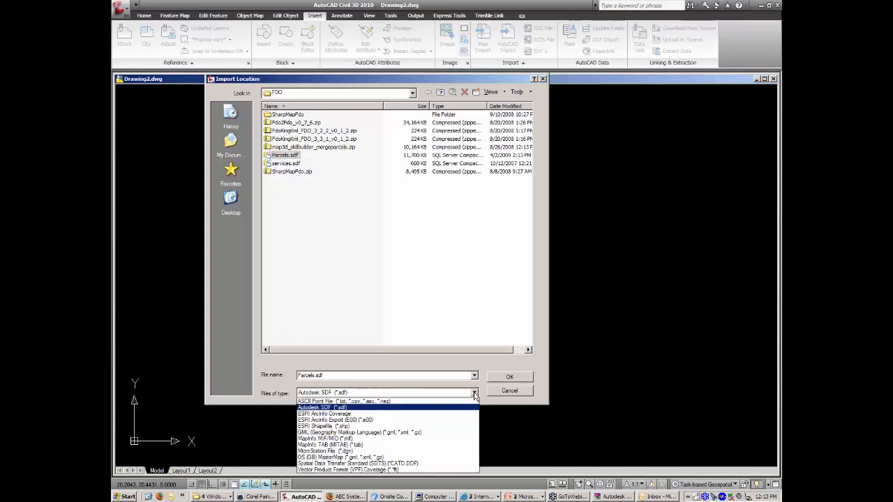
{"action": "left_click", "coordinate": [398, 363]}
{"action": "left_click", "coordinate": [280, 159]}
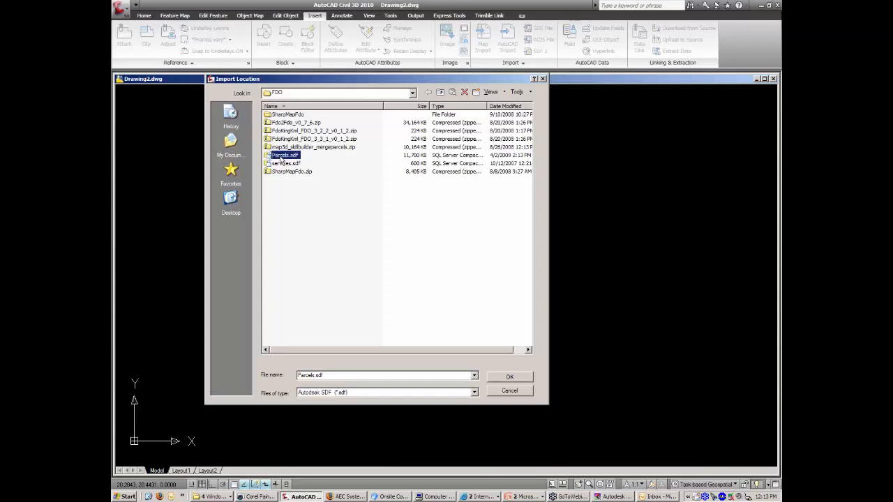
{"action": "left_click", "coordinate": [510, 378]}
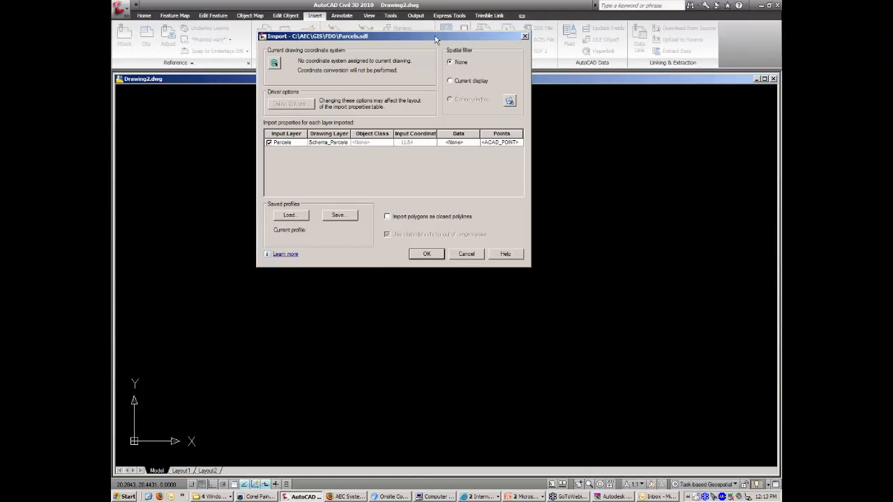
Import polygons as closed polylines and set the Parcels data to Create object data.
{"action": "mouse_move", "coordinate": [435, 36]}
{"action": "left_mouse_down"}
{"action": "mouse_move", "coordinate": [450, 52]}
{"action": "mouse_move", "coordinate": [442, 115]}
{"action": "left_mouse_up"}
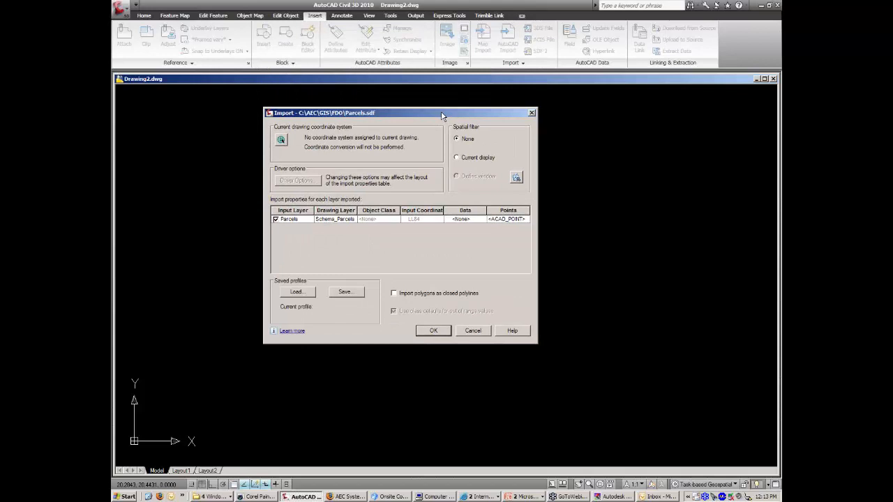
{"action": "left_click", "coordinate": [395, 294]}
{"action": "left_click", "coordinate": [474, 219]}
{"action": "left_click", "coordinate": [482, 220]}
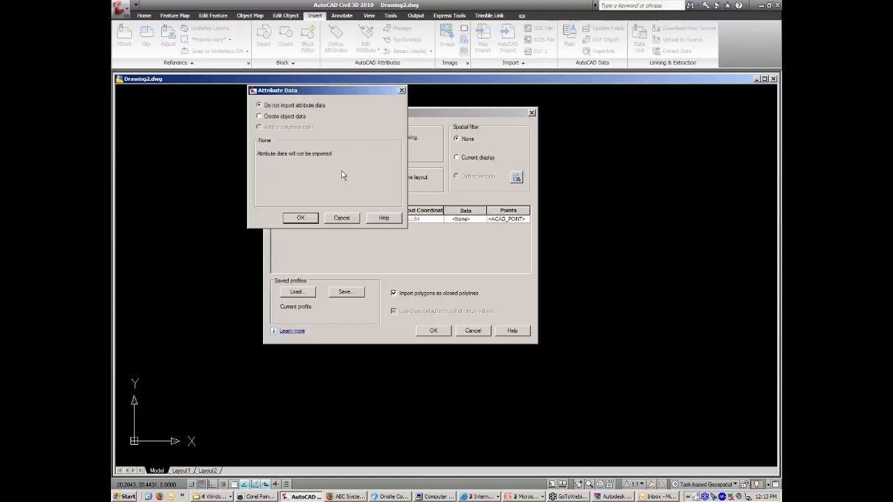
{"action": "left_click", "coordinate": [260, 116]}
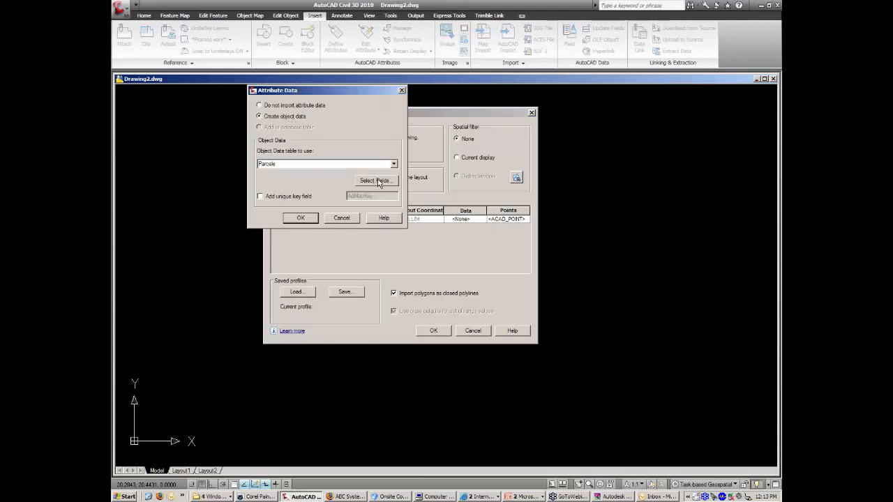
Review the Select Fields mapping, including LAST_SALE and YRBUILT, and accept the settings.
{"action": "left_click", "coordinate": [377, 180]}
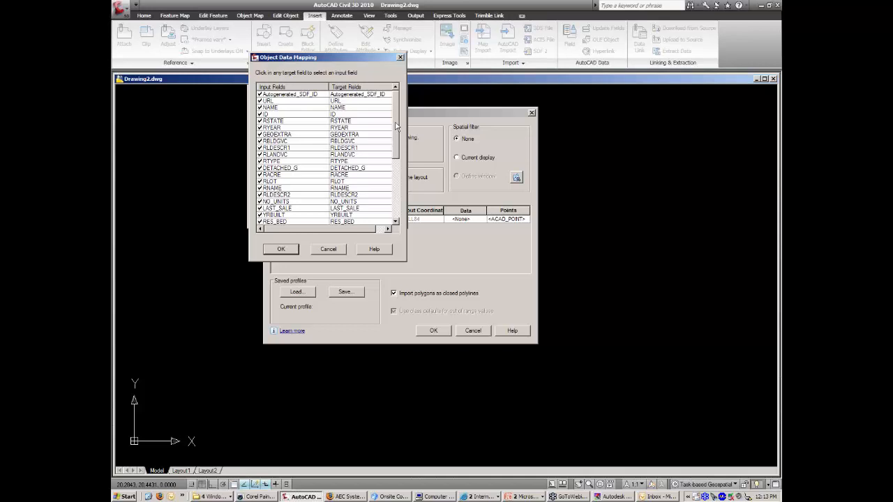
{"action": "left_click_drag", "start_coordinate": [396, 125], "coordinate": [396, 170]}
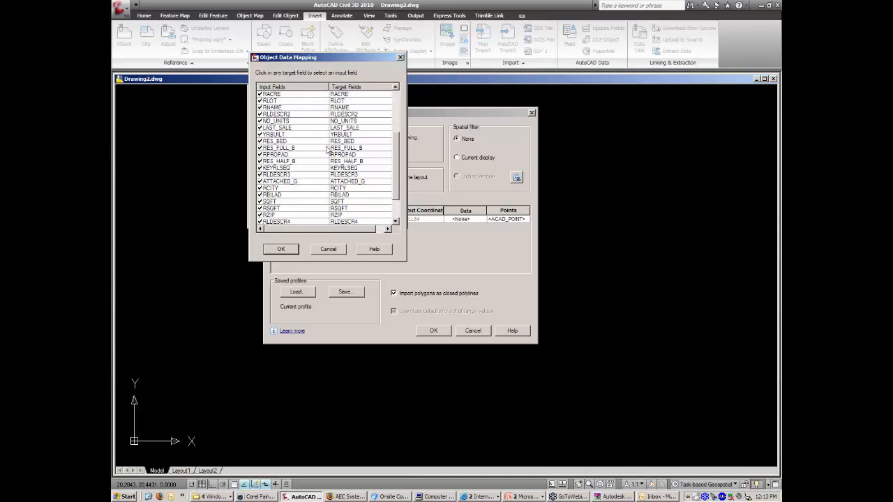
{"action": "left_click", "coordinate": [296, 129]}
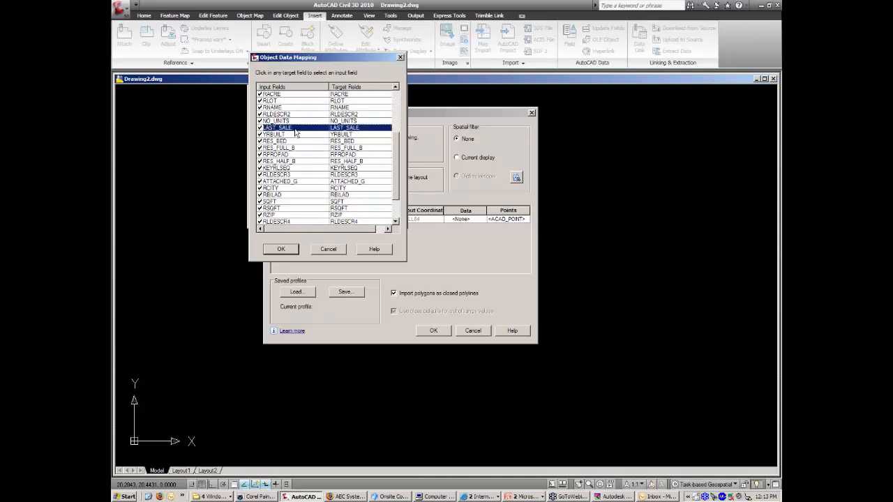
{"action": "left_click", "coordinate": [290, 135]}
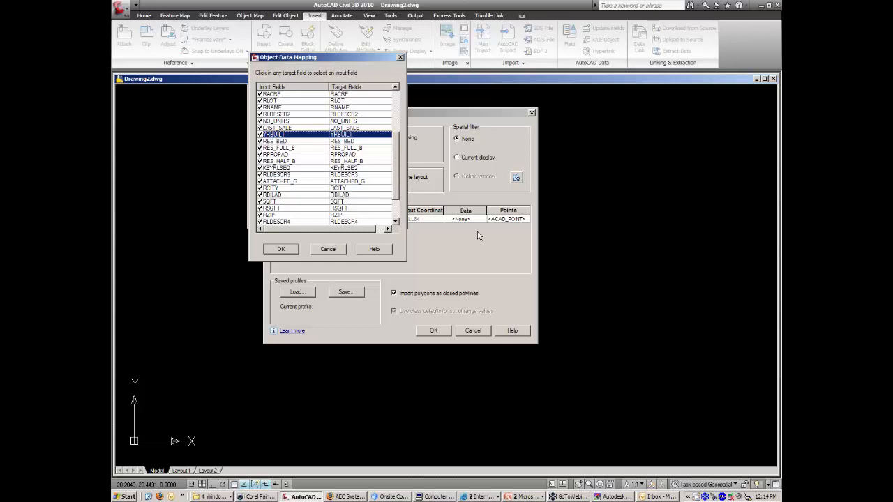
{"action": "left_click", "coordinate": [289, 250]}
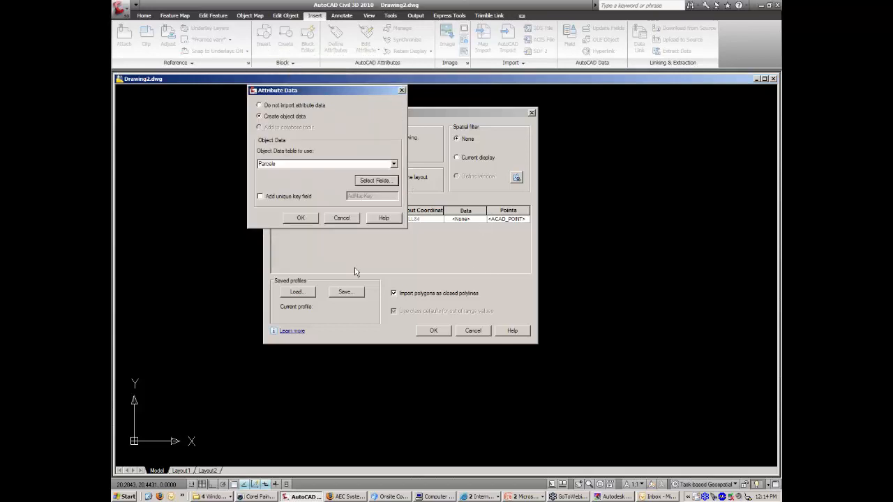
{"action": "left_click", "coordinate": [306, 218]}
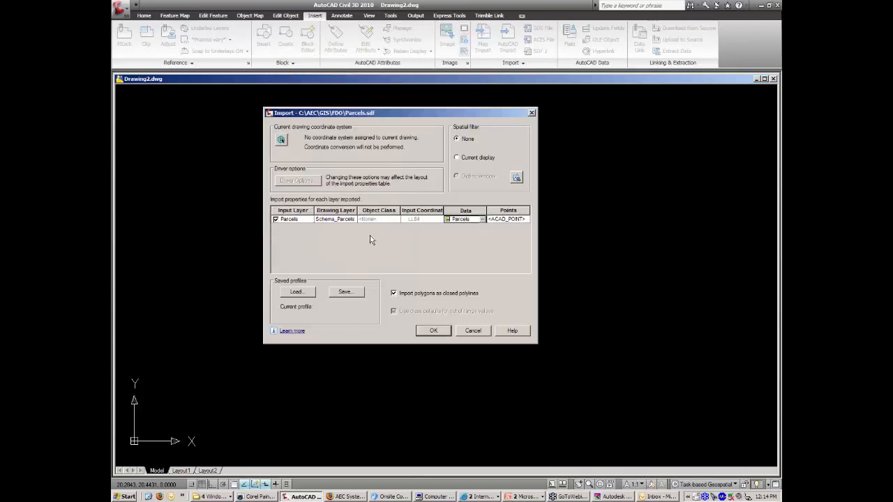
Run the Parcels import, zoom to extents, then zoom in on the city blocks.
{"action": "left_click", "coordinate": [433, 332]}
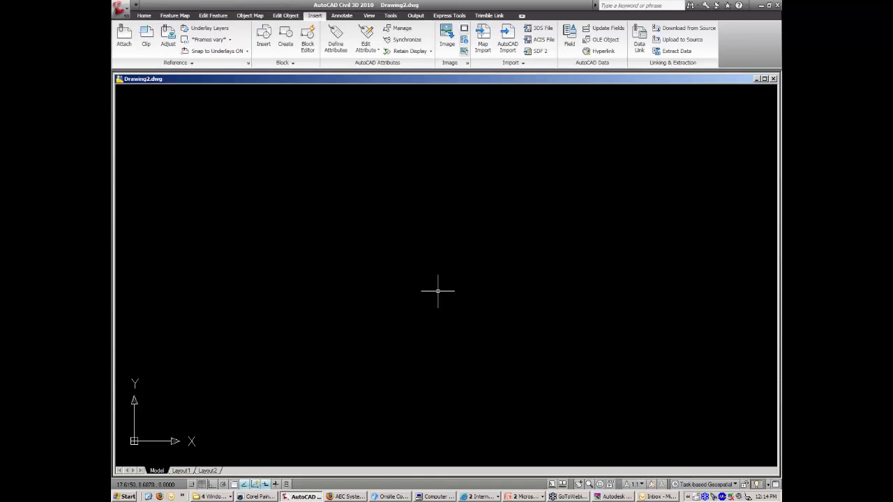
{"action": "middle_click", "coordinate": [483, 279]}
{"action": "middle_click", "coordinate": [483, 279]}
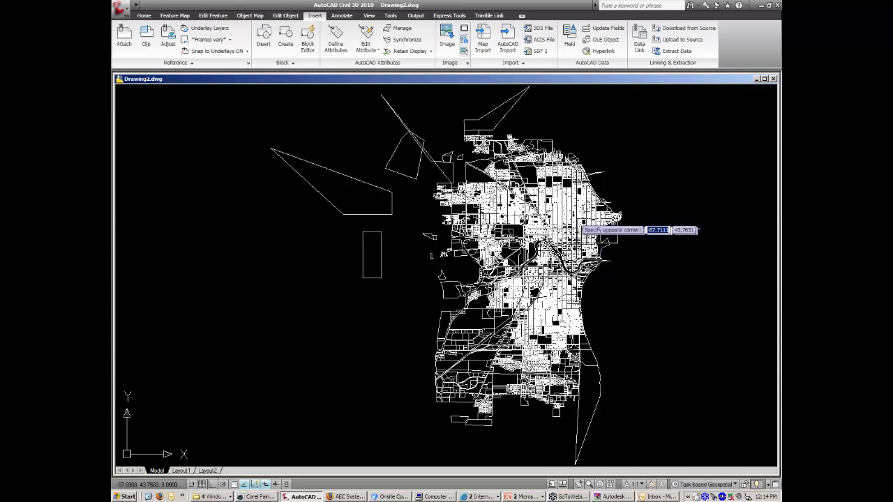
{"action": "scroll", "coordinate": [556, 204], "scroll_direction": "up", "scroll_amount": 10}
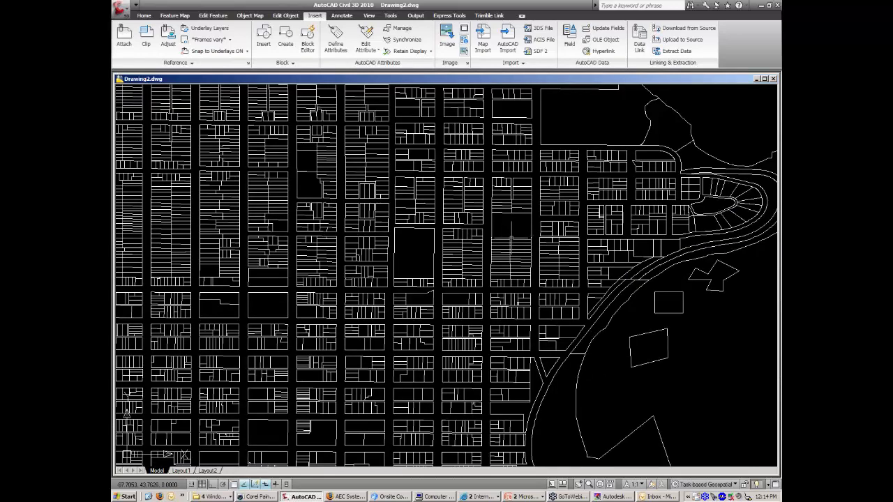
Select a parcel and review its OD:Parcels fields (ID, GEOEXTRA, RTYPE, RLOT, RSTATE) in Properties.
{"action": "left_click", "coordinate": [522, 184]}
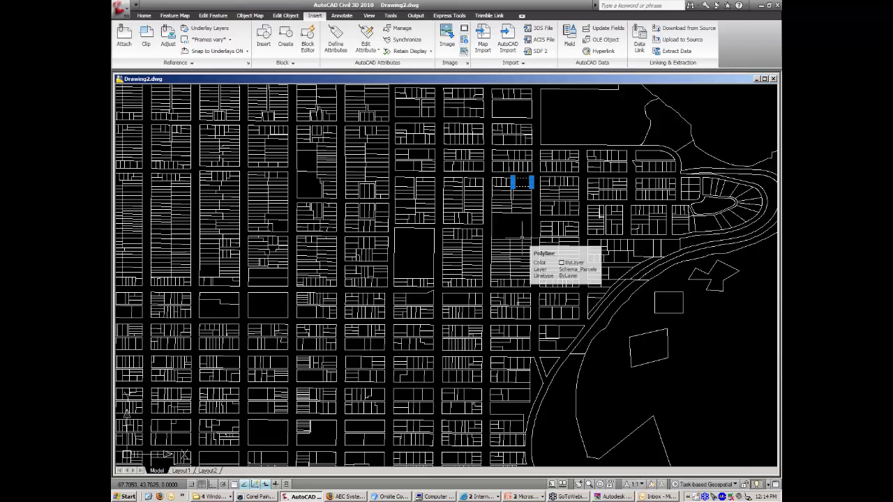
{"action": "key", "text": "ctrl+1"}
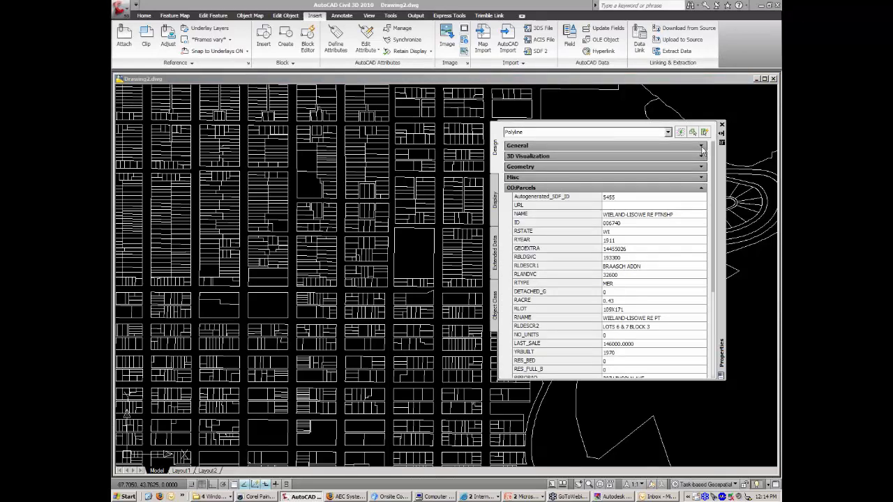
{"action": "left_click", "coordinate": [637, 215]}
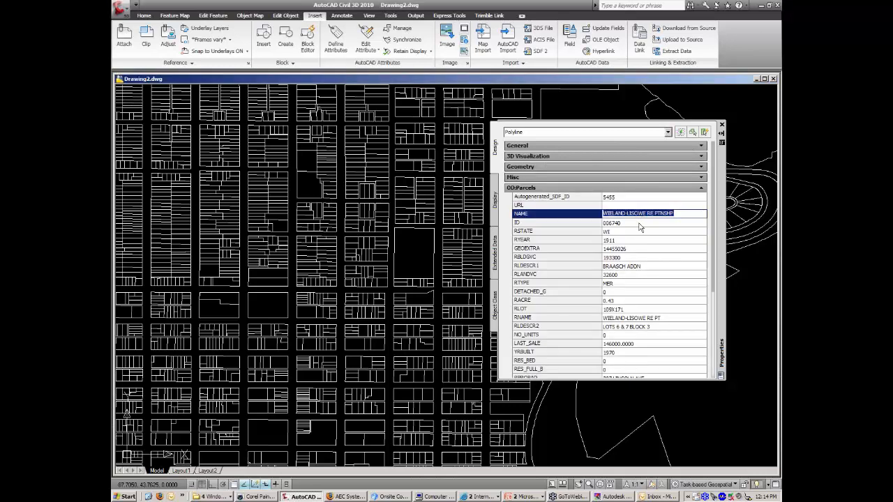
{"action": "left_click", "coordinate": [637, 222]}
{"action": "left_click", "coordinate": [637, 248]}
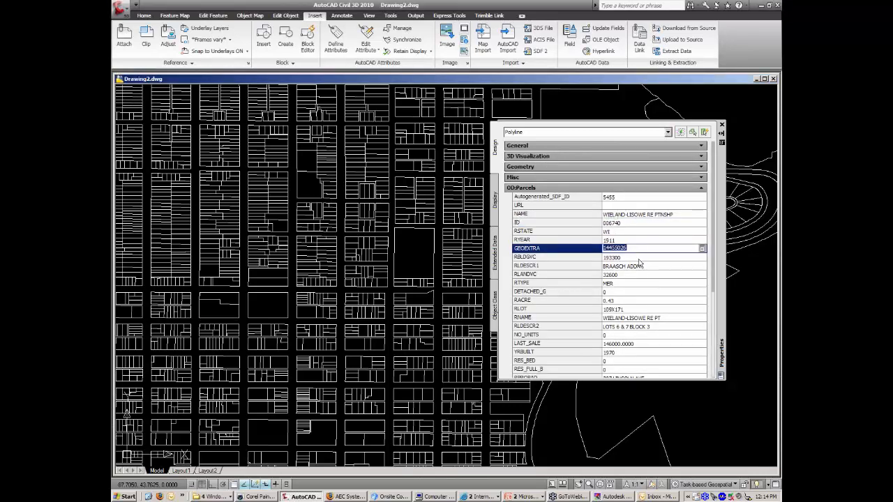
{"action": "left_click", "coordinate": [636, 258]}
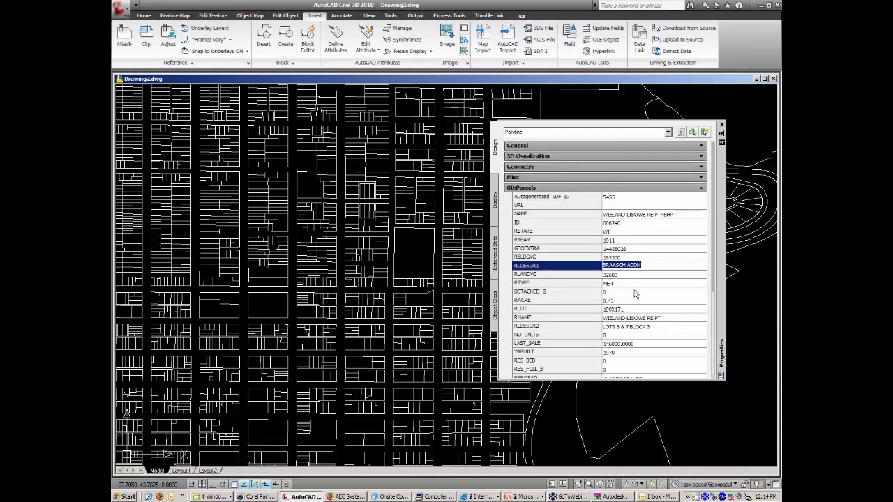
{"action": "left_click", "coordinate": [636, 292]}
{"action": "left_click", "coordinate": [634, 283]}
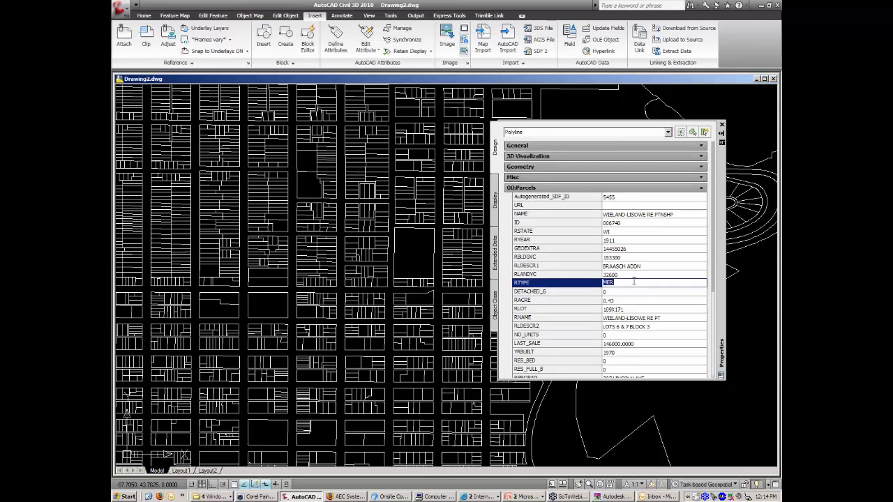
{"action": "left_click", "coordinate": [634, 309]}
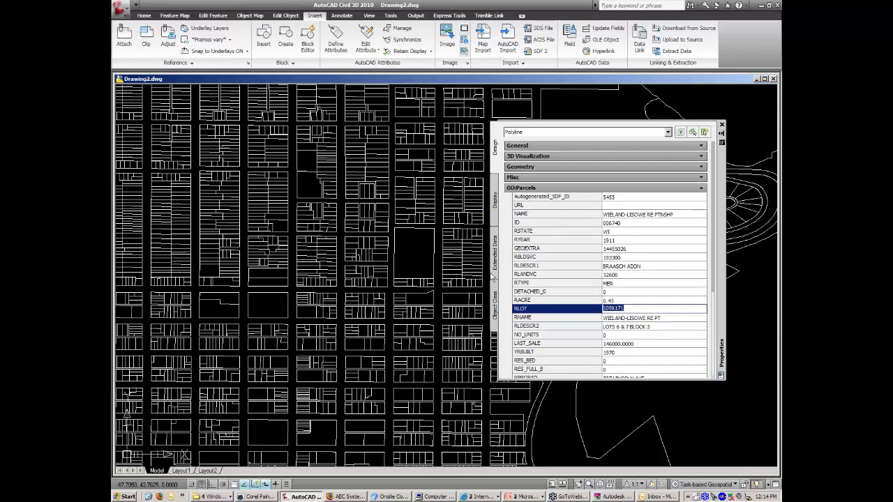
{"action": "left_click", "coordinate": [634, 215]}
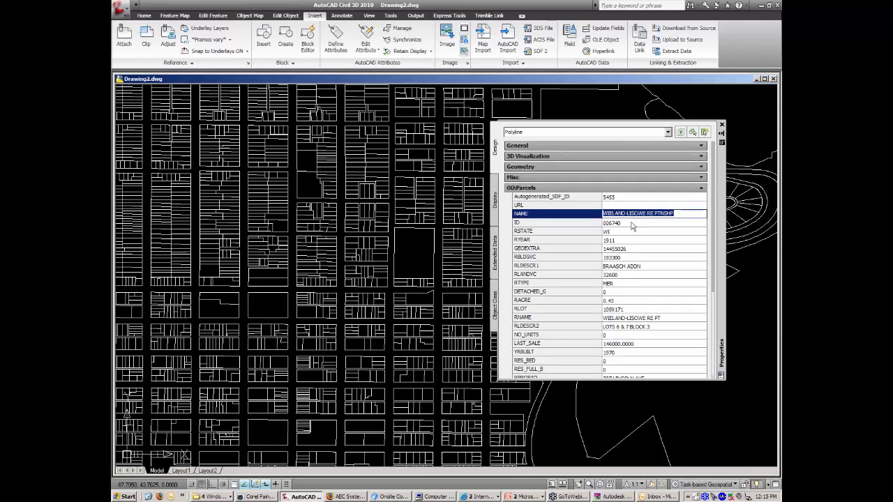
{"action": "left_click", "coordinate": [632, 223]}
{"action": "left_click", "coordinate": [629, 233]}
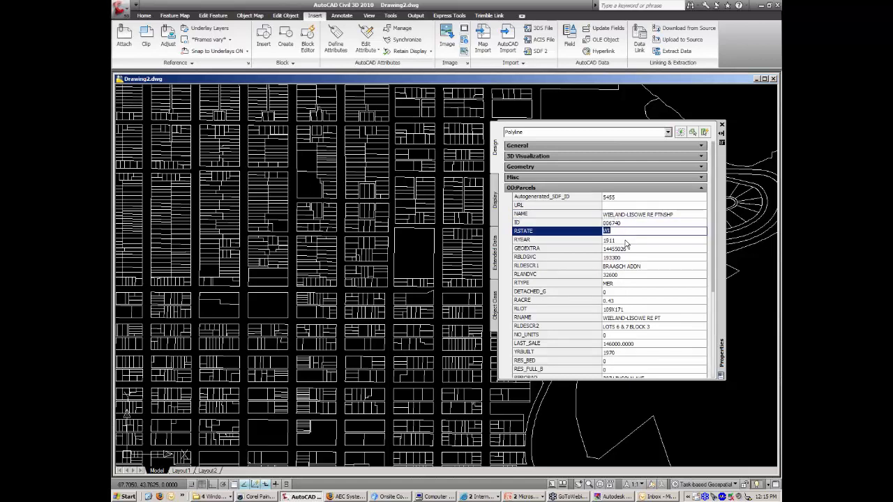
{"action": "left_click", "coordinate": [722, 126]}
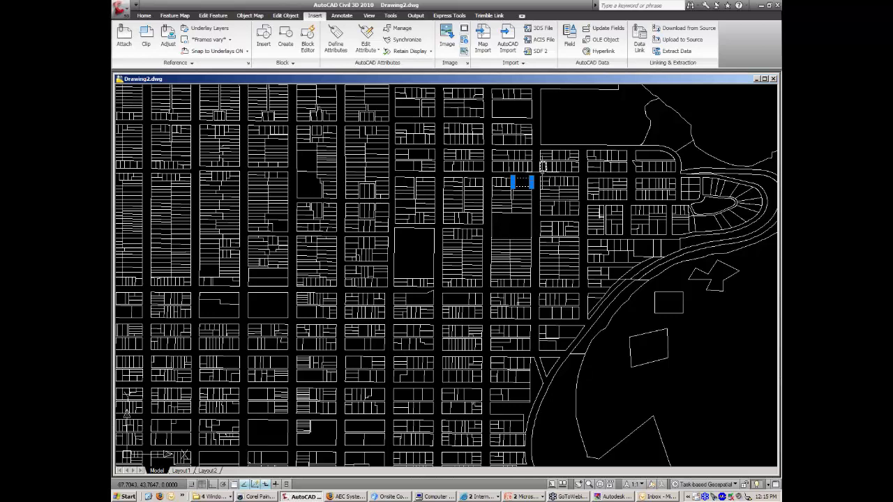
Change the parcel's NAME object data value to a new owner name.
{"action": "double_click", "coordinate": [527, 177]}
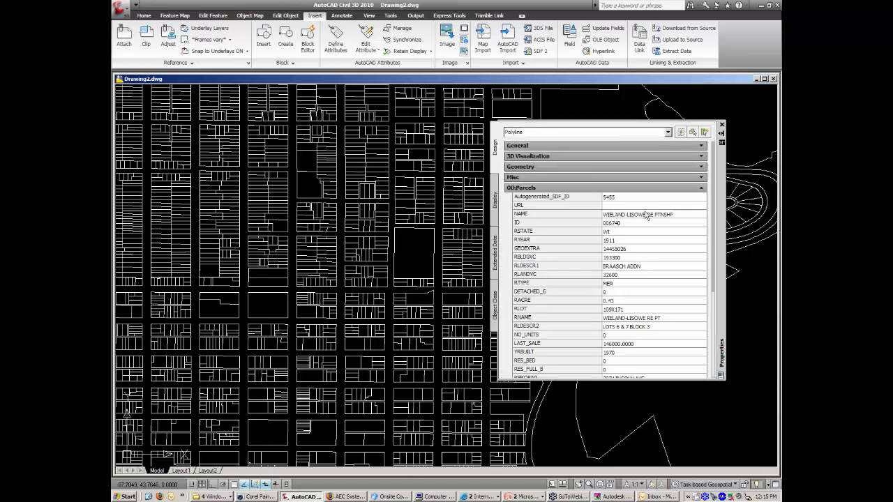
{"action": "left_click", "coordinate": [663, 216]}
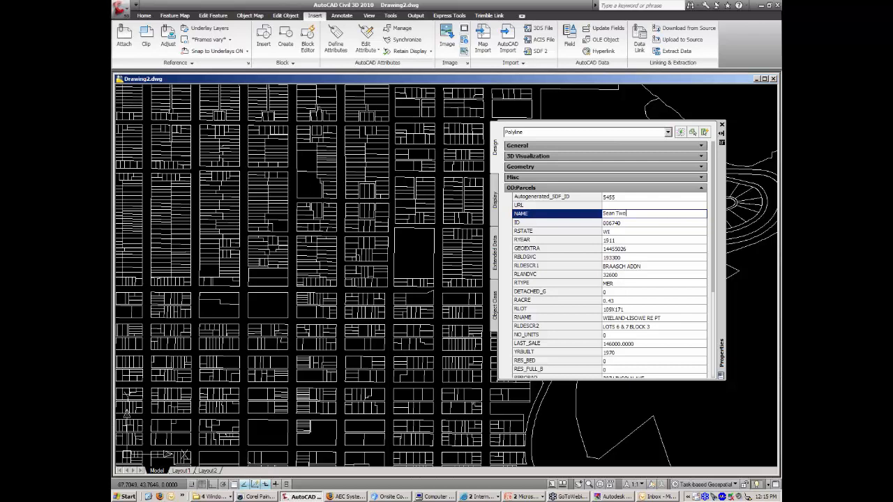
{"action": "left_click", "coordinate": [667, 205]}
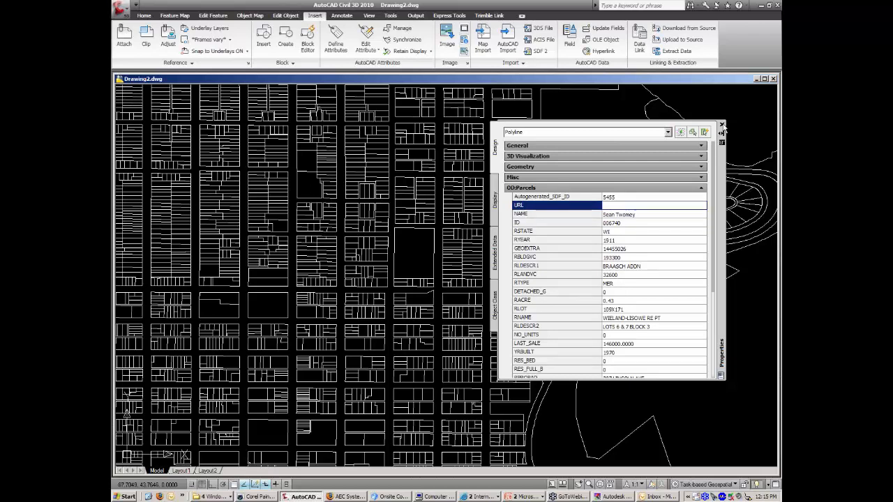
{"action": "left_click", "coordinate": [722, 125]}
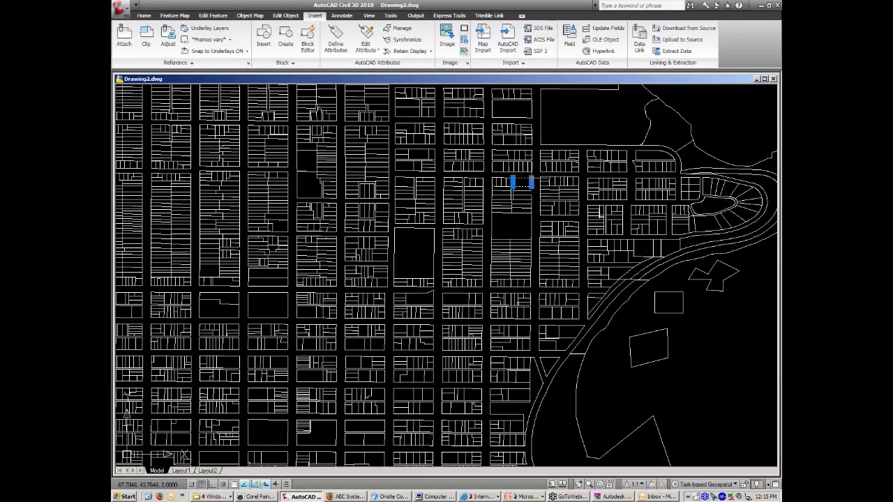
Stretch the parcel's two right-hand corner grips out to the north-east, then go to Map Export.
{"action": "left_click", "coordinate": [532, 183]}
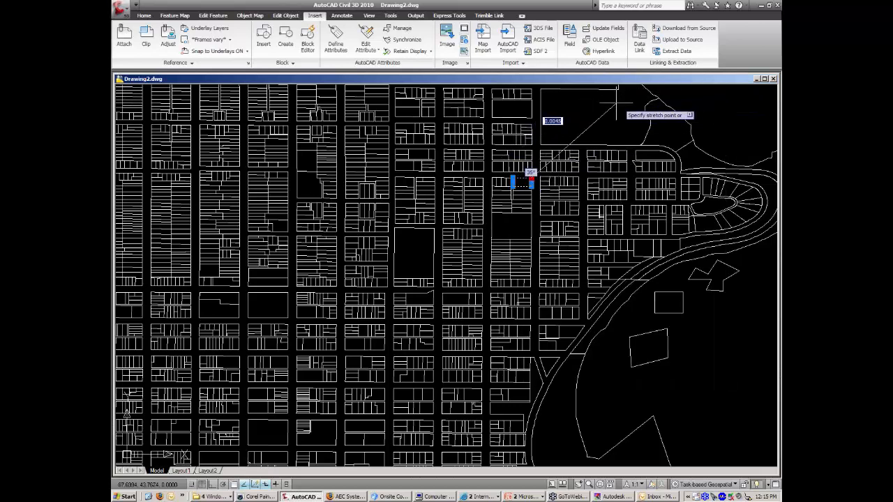
{"action": "left_click", "coordinate": [595, 109]}
{"action": "left_click", "coordinate": [531, 182]}
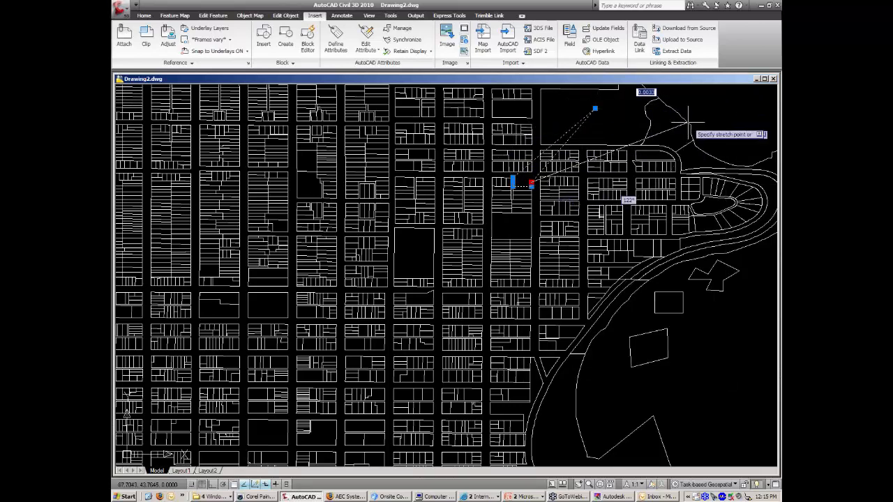
{"action": "left_click", "coordinate": [638, 121]}
{"action": "key", "text": "Escape"}
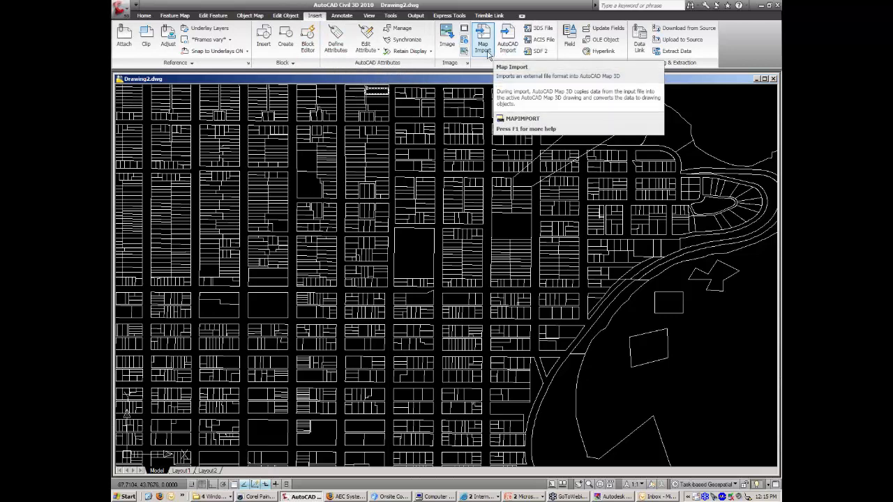
{"action": "left_click", "coordinate": [416, 15]}
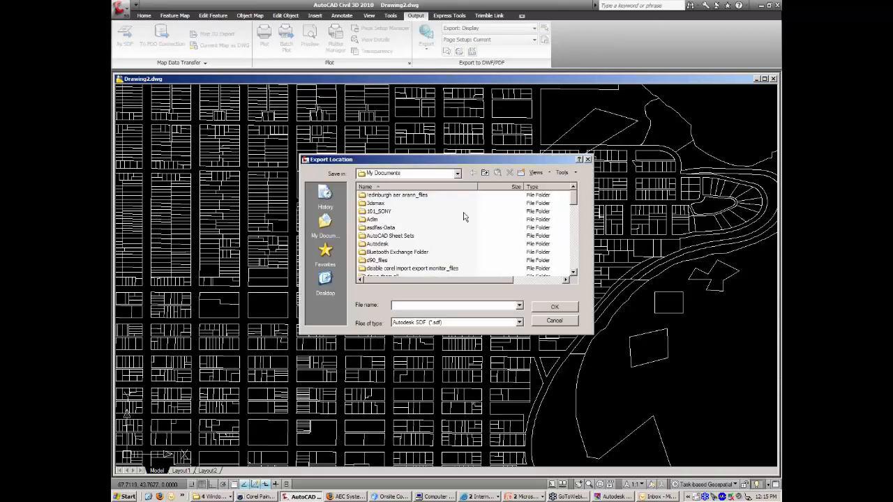
Set an ESRI Shapefile export location on the Desktop.
{"action": "left_click", "coordinate": [519, 324]}
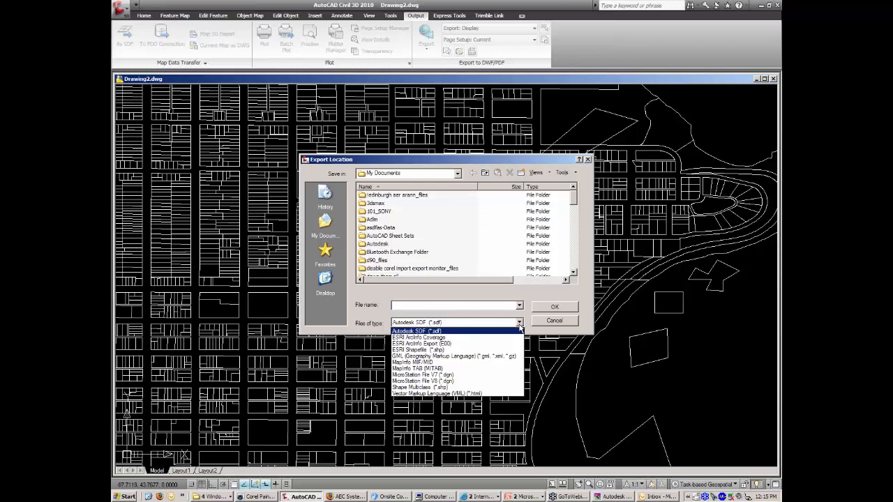
{"action": "left_click", "coordinate": [470, 350]}
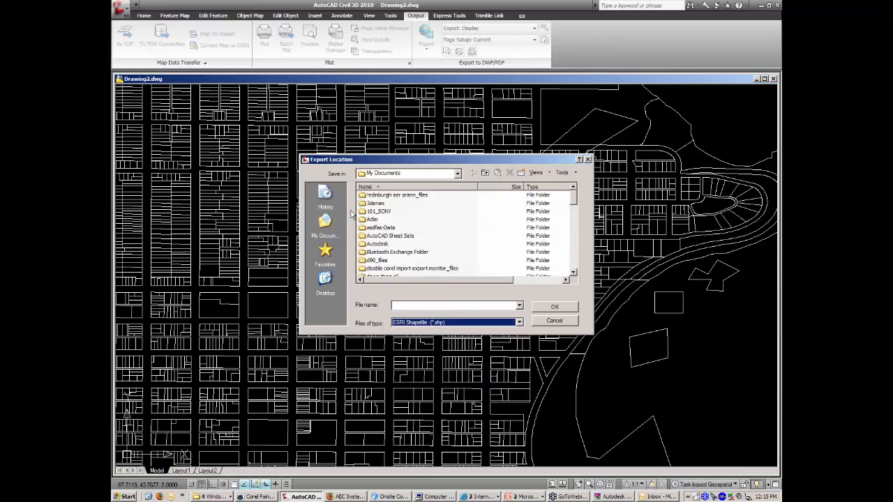
{"action": "left_click", "coordinate": [325, 280]}
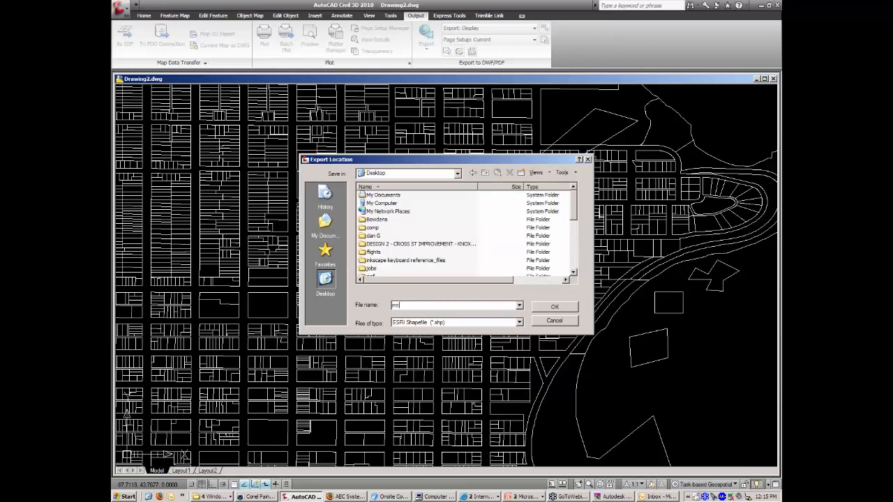
{"action": "left_click", "coordinate": [567, 310]}
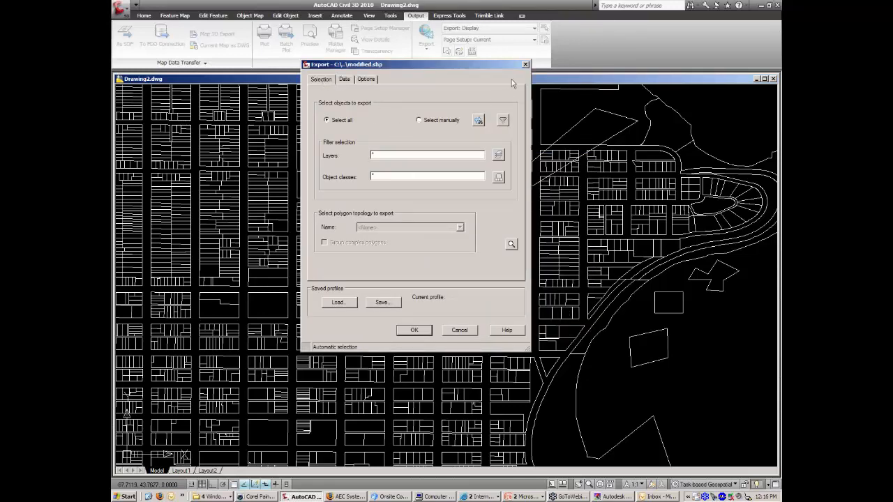
Change the export format to MapInfo TAB (MITAB) with the folder name 'modified'.
{"action": "left_click", "coordinate": [526, 66]}
{"action": "left_click", "coordinate": [445, 323]}
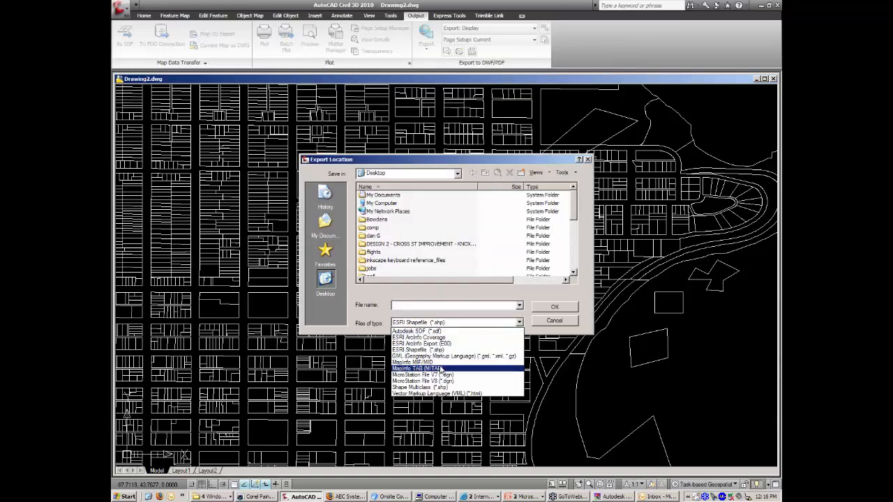
{"action": "left_click", "coordinate": [440, 368]}
{"action": "left_click", "coordinate": [425, 304]}
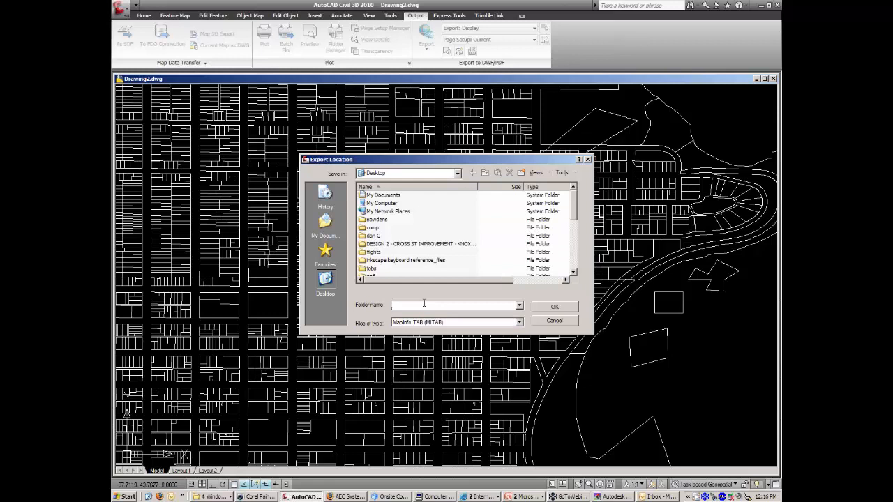
{"action": "type", "text": "modified"}
{"action": "left_click", "coordinate": [555, 307]}
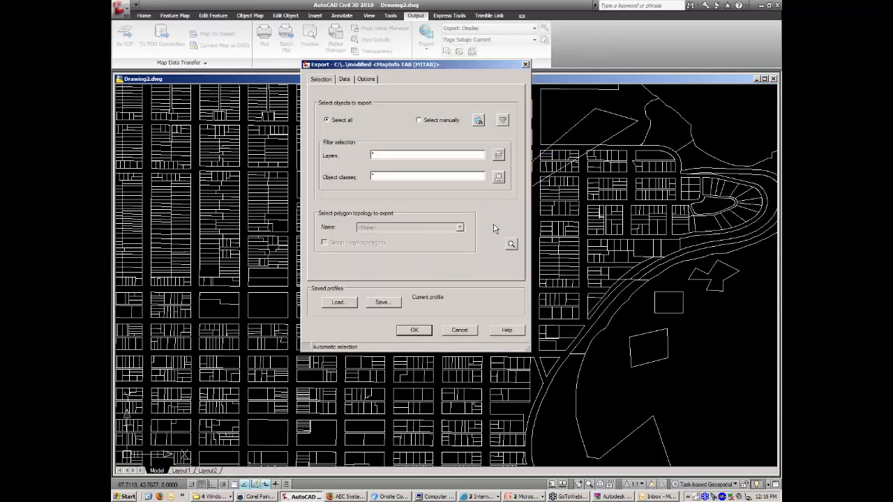
Include all Parcels object data fields in the export attributes.
{"action": "left_click", "coordinate": [346, 79]}
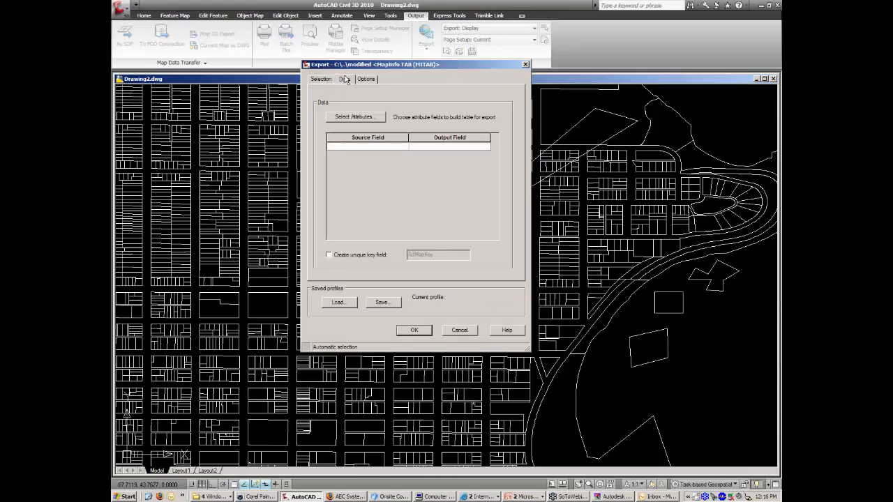
{"action": "left_click", "coordinate": [348, 119]}
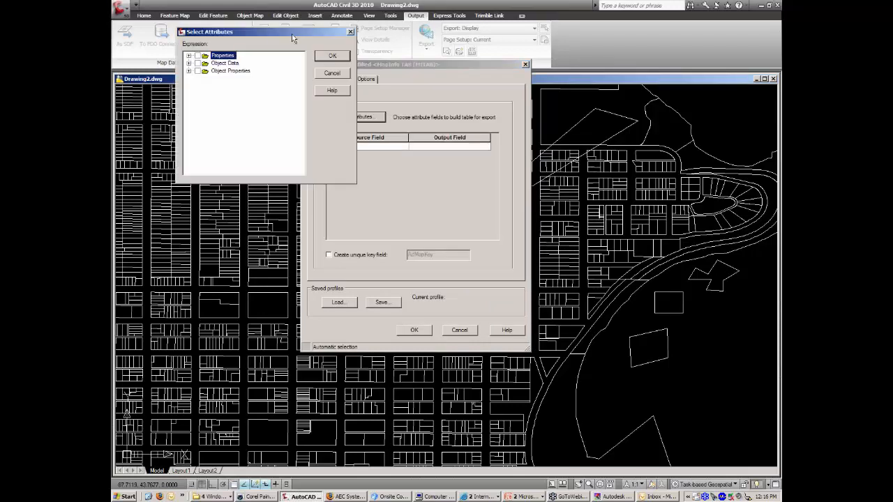
{"action": "left_click_drag", "start_coordinate": [295, 35], "coordinate": [444, 50]}
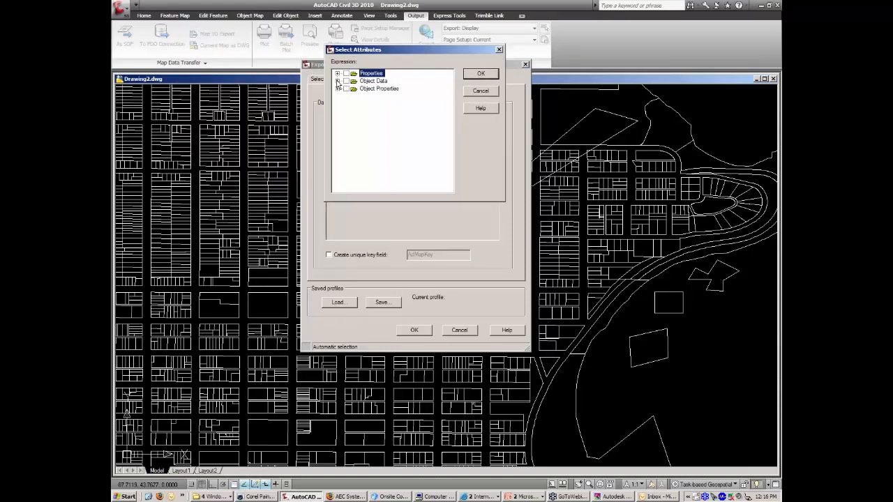
{"action": "left_click", "coordinate": [338, 82]}
{"action": "left_click", "coordinate": [347, 89]}
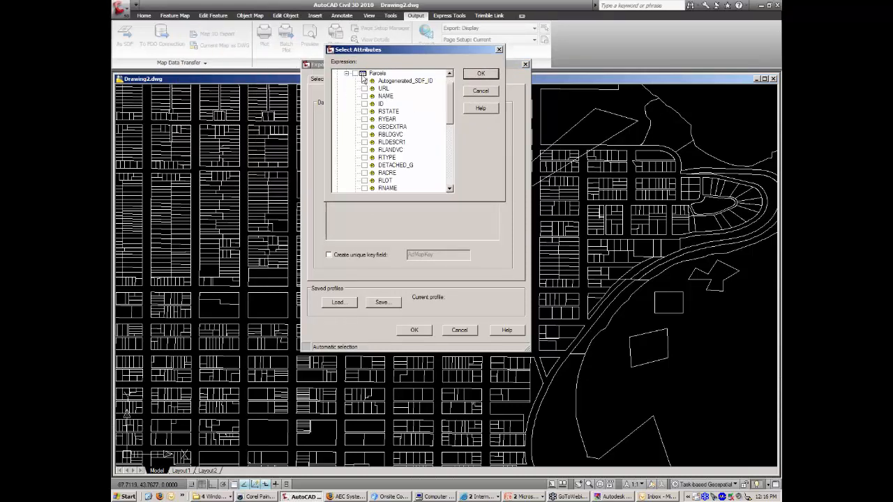
{"action": "left_click", "coordinate": [355, 74]}
{"action": "left_click", "coordinate": [346, 73]}
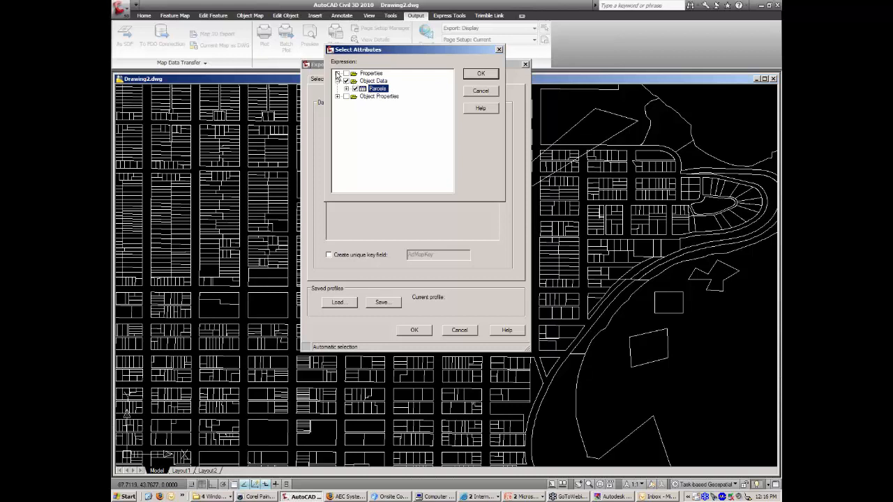
Add the ELEVATION property to the attributes and start the export.
{"action": "left_click", "coordinate": [337, 73]}
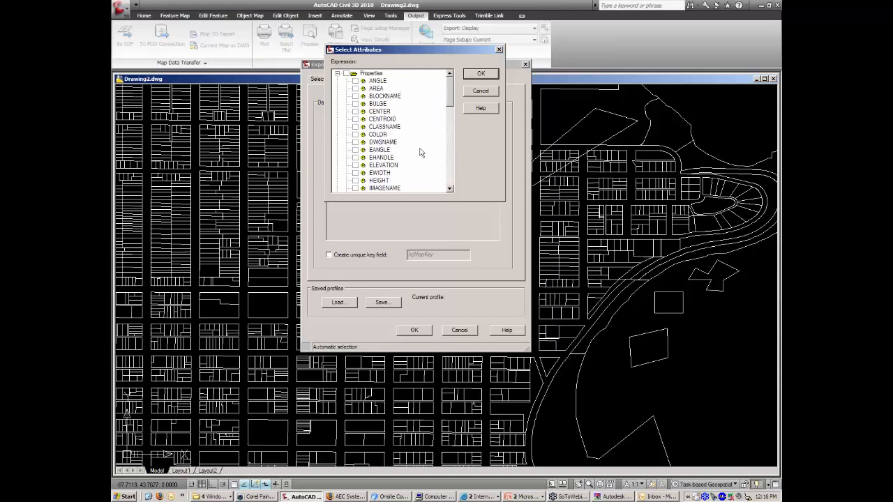
{"action": "left_click", "coordinate": [356, 165]}
{"action": "left_click", "coordinate": [337, 73]}
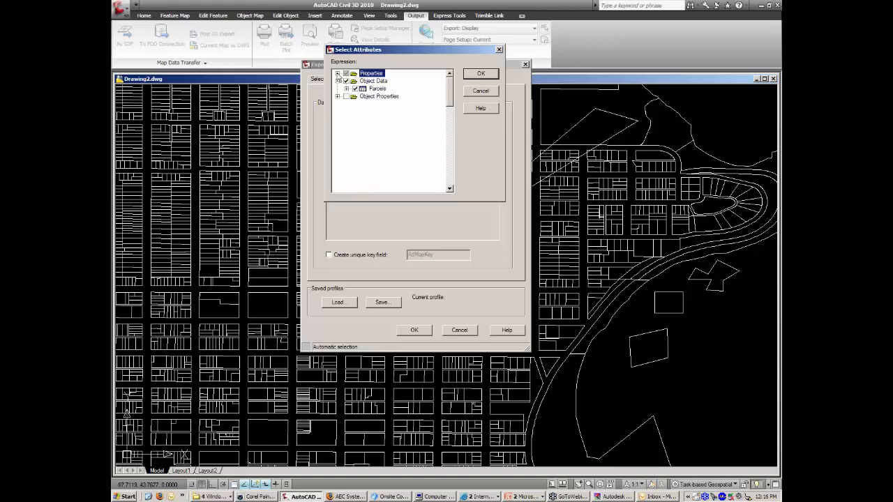
{"action": "left_click", "coordinate": [481, 73]}
{"action": "left_click", "coordinate": [426, 332]}
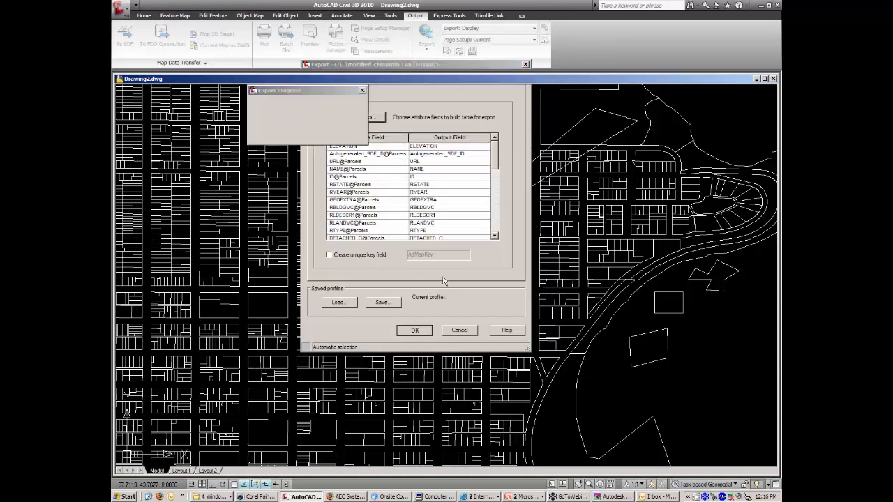
Move the Export Progress window aside and wait until all 17576 entities are exported.
{"action": "left_click_drag", "start_coordinate": [318, 92], "coordinate": [484, 124]}
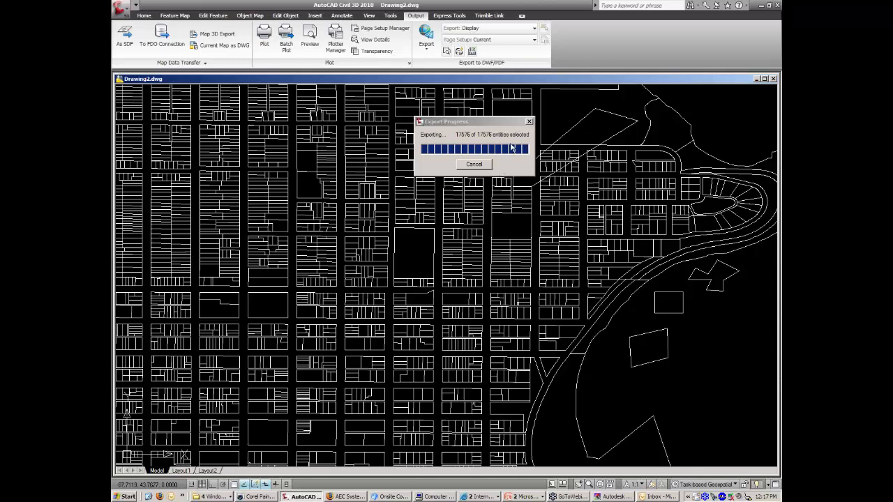
{"action": "left_click", "coordinate": [214, 496]}
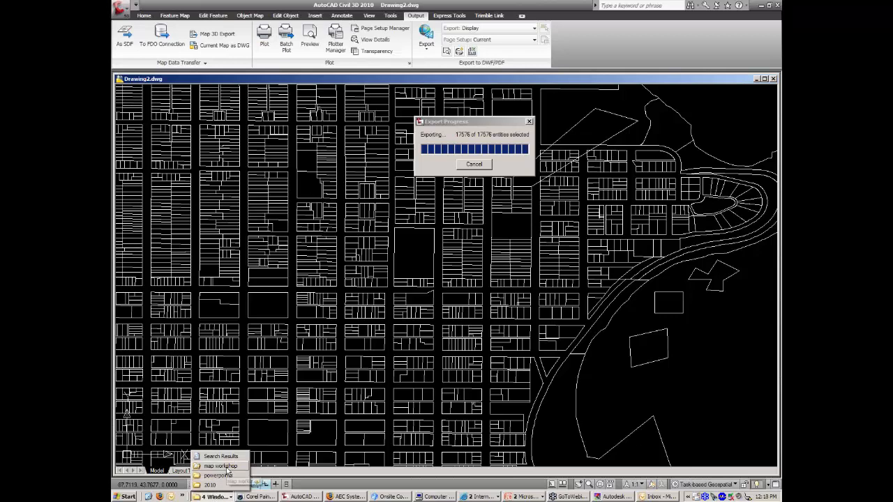
Drag conts-OD.dwg from the map workshop folder into AutoCAD, discarding Drawing2 without saving.
{"action": "left_click", "coordinate": [220, 465]}
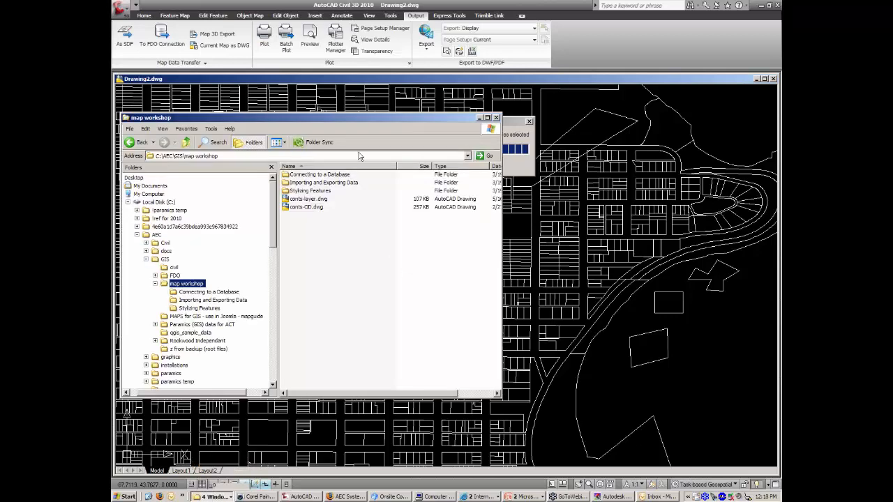
{"action": "left_click_drag", "start_coordinate": [369, 117], "coordinate": [255, 167]}
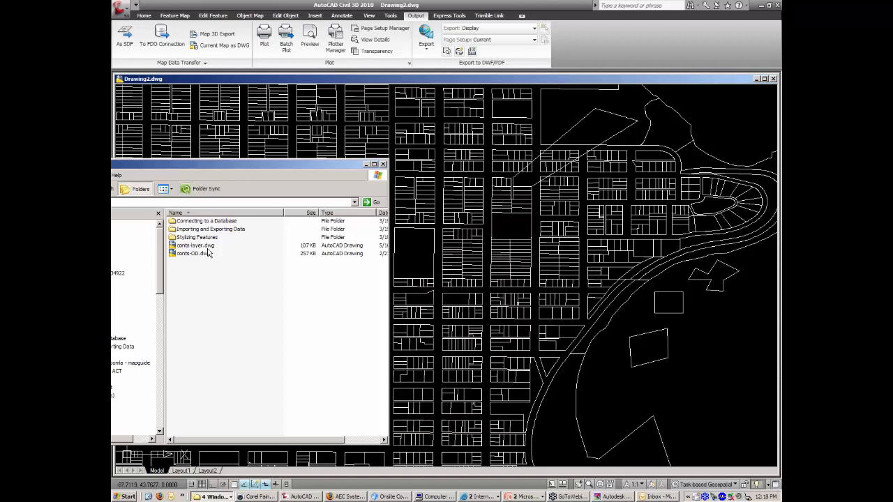
{"action": "left_click_drag", "start_coordinate": [207, 253], "coordinate": [363, 82]}
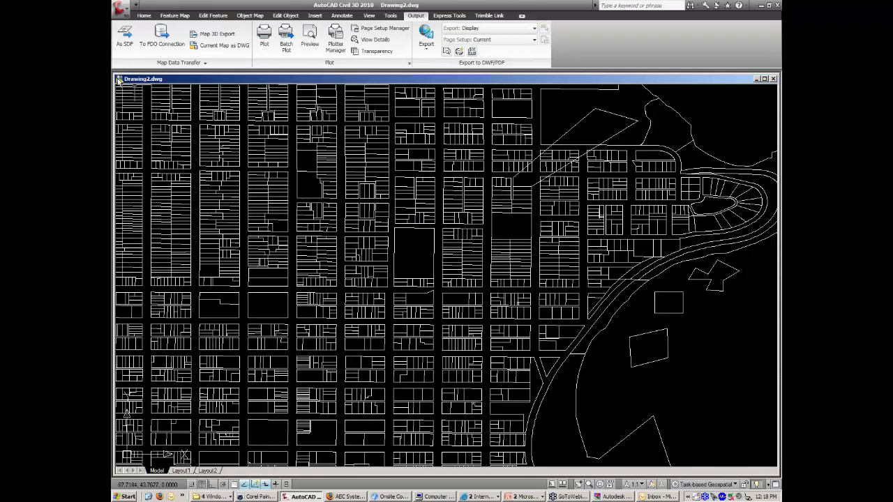
{"action": "left_click", "coordinate": [446, 260]}
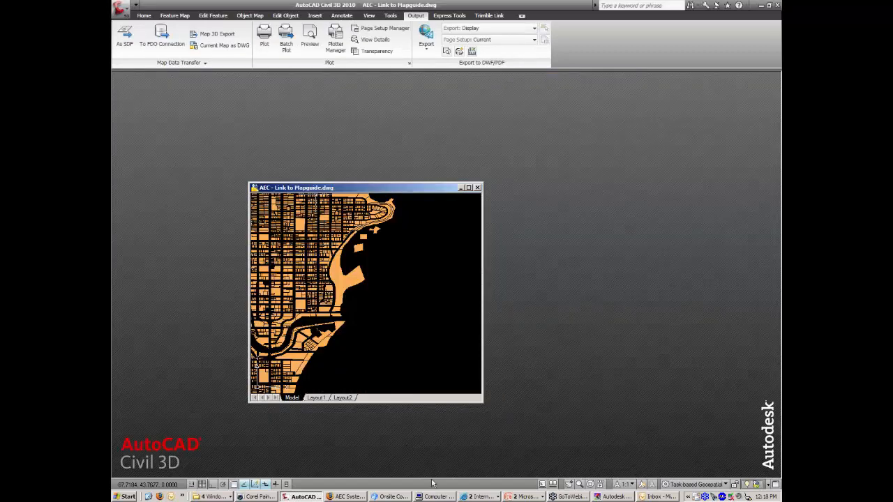
{"action": "left_click", "coordinate": [213, 497]}
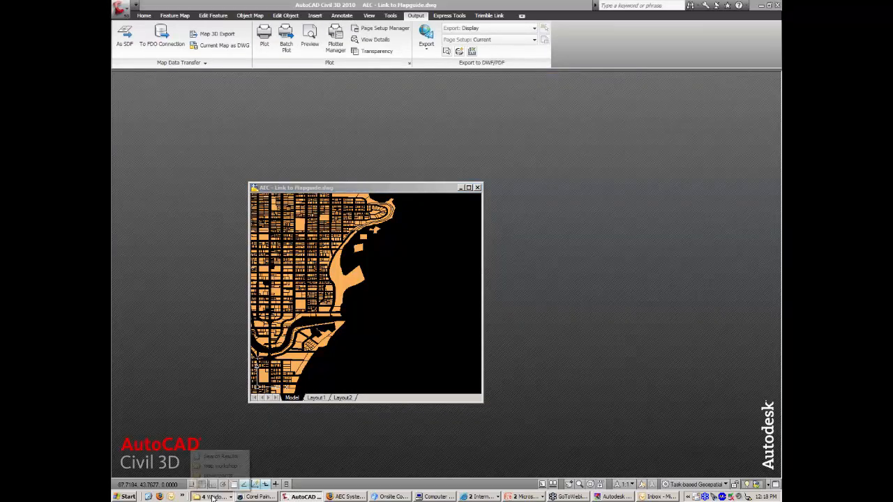
{"action": "left_click", "coordinate": [229, 466]}
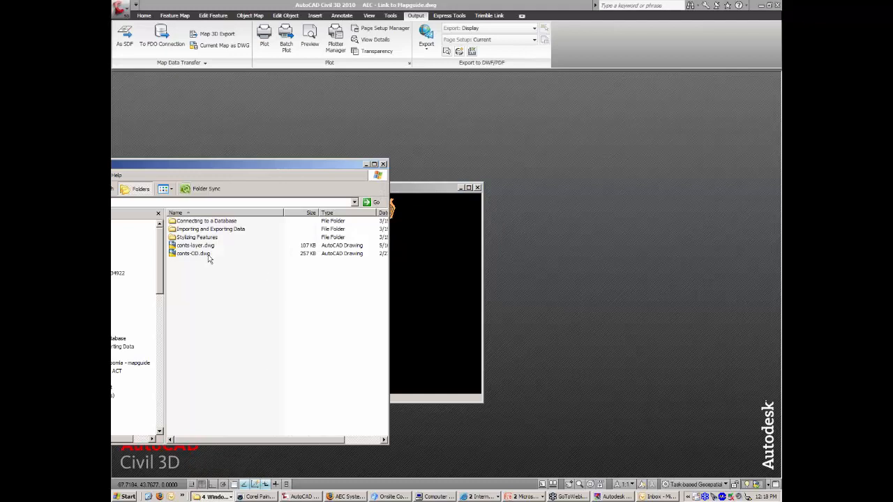
{"action": "mouse_move", "coordinate": [199, 257]}
{"action": "left_mouse_down"}
{"action": "mouse_move", "coordinate": [191, 256]}
{"action": "mouse_move", "coordinate": [429, 135]}
{"action": "left_mouse_up"}
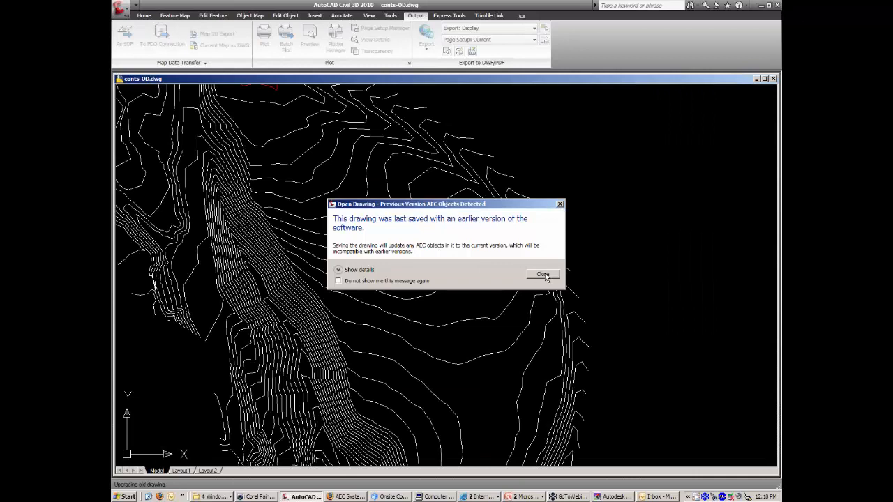
Dismiss the version warning and confirm a contour has object-data ELEVATION 236 but polyline Elevation 0.
{"action": "left_click", "coordinate": [544, 275]}
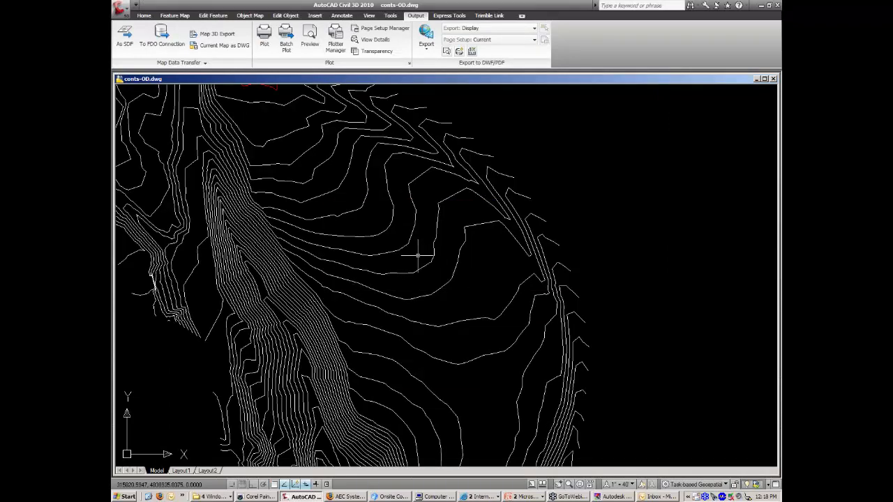
{"action": "left_click", "coordinate": [413, 245]}
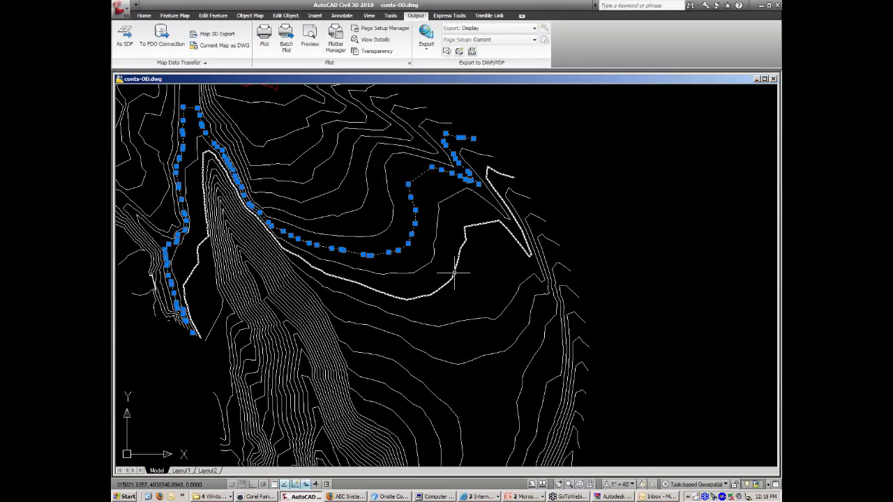
{"action": "key", "text": "ctrl+1"}
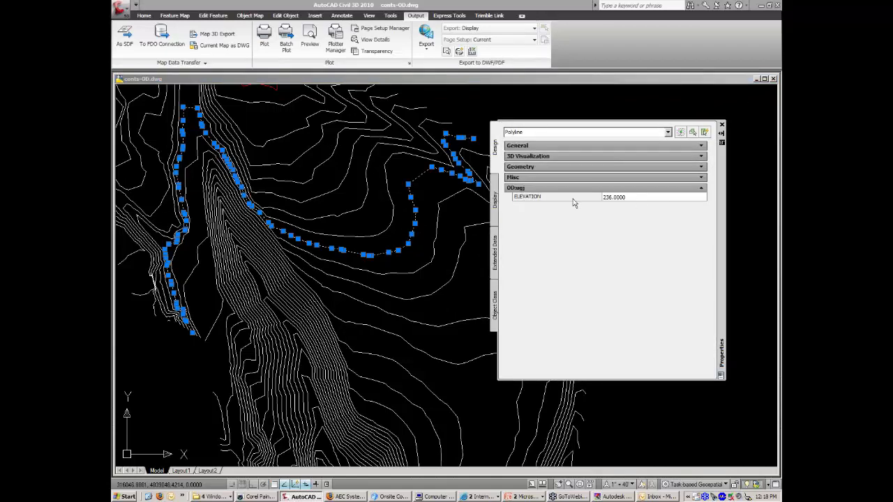
{"action": "left_click", "coordinate": [613, 200]}
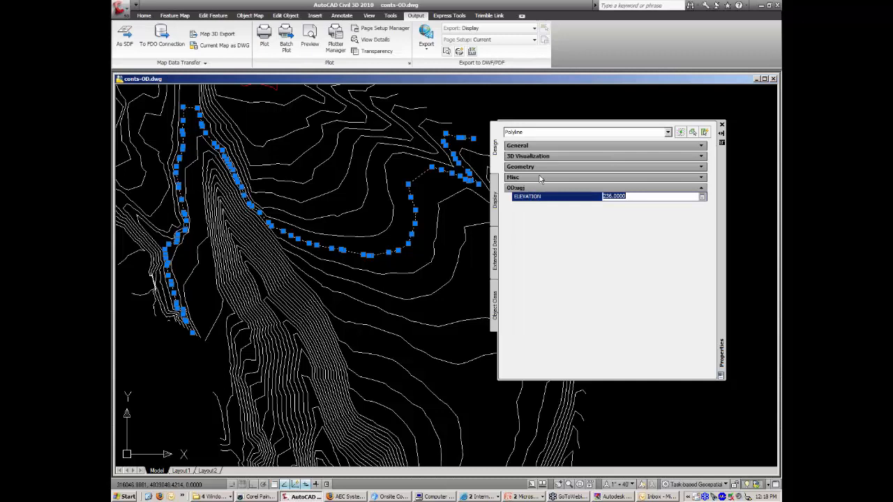
{"action": "left_click", "coordinate": [701, 147]}
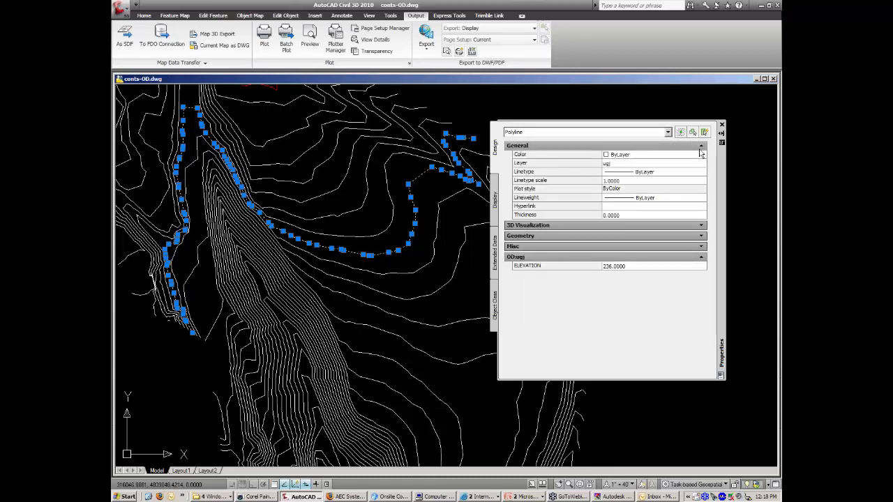
{"action": "left_click", "coordinate": [701, 146]}
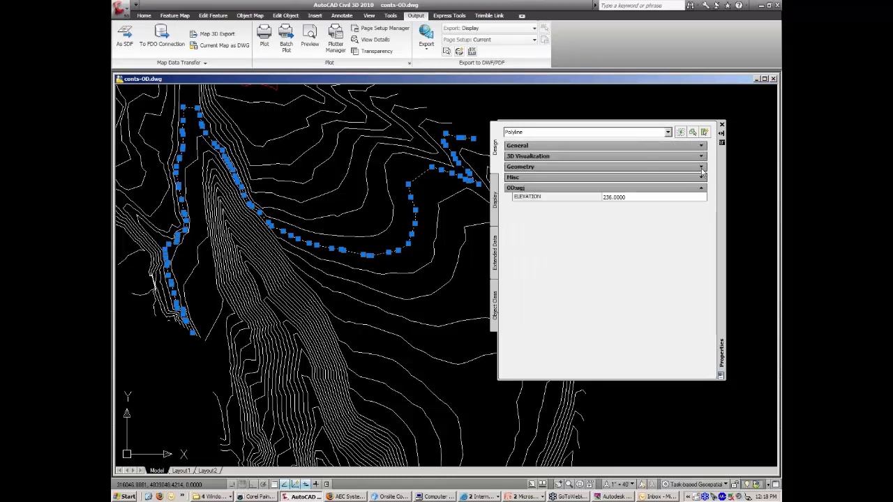
{"action": "left_click", "coordinate": [701, 169]}
{"action": "left_click", "coordinate": [632, 229]}
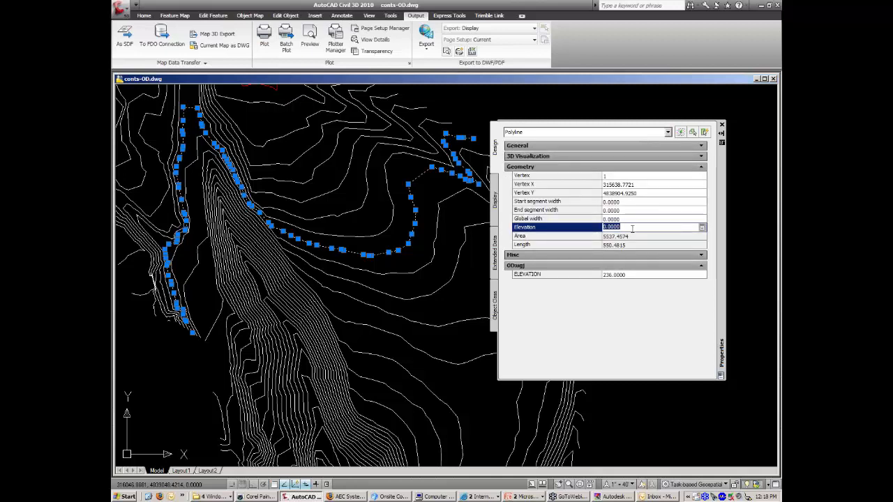
{"action": "left_click", "coordinate": [722, 126]}
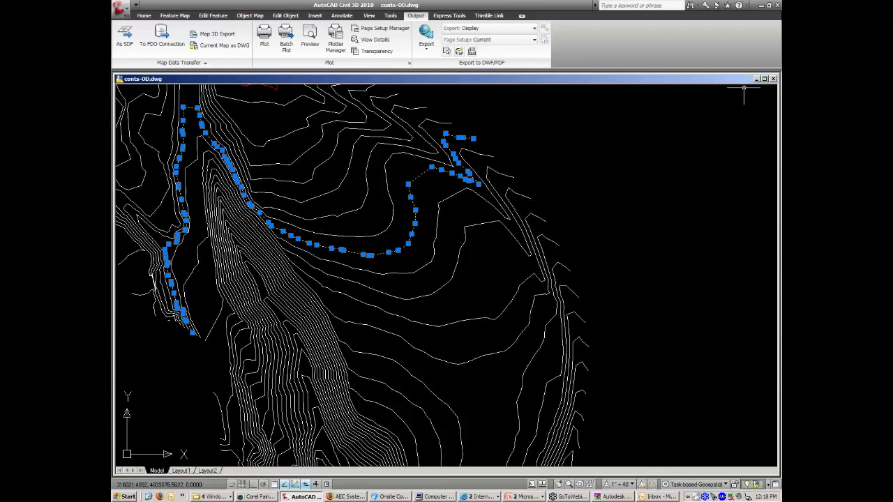
{"action": "key", "text": "Escape"}
Close conts-OD.dwg without saving and start a new drawing from acad.dwt.
{"action": "left_click", "coordinate": [773, 79]}
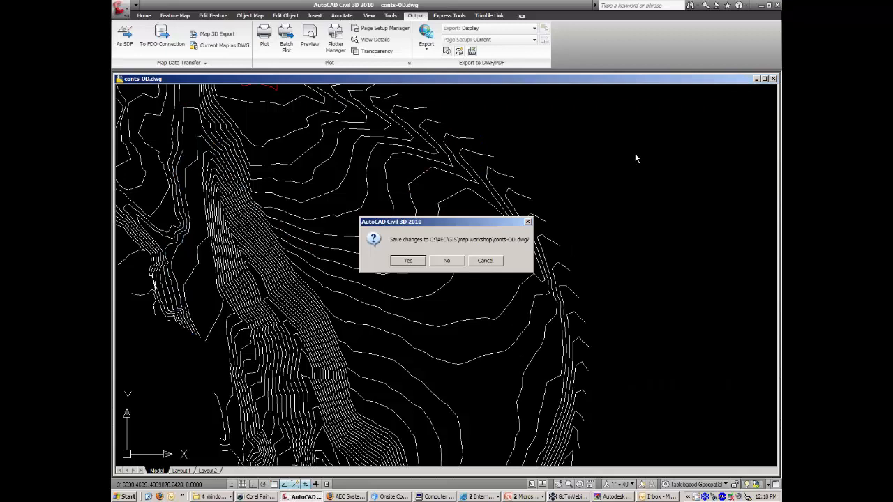
{"action": "left_click", "coordinate": [452, 260]}
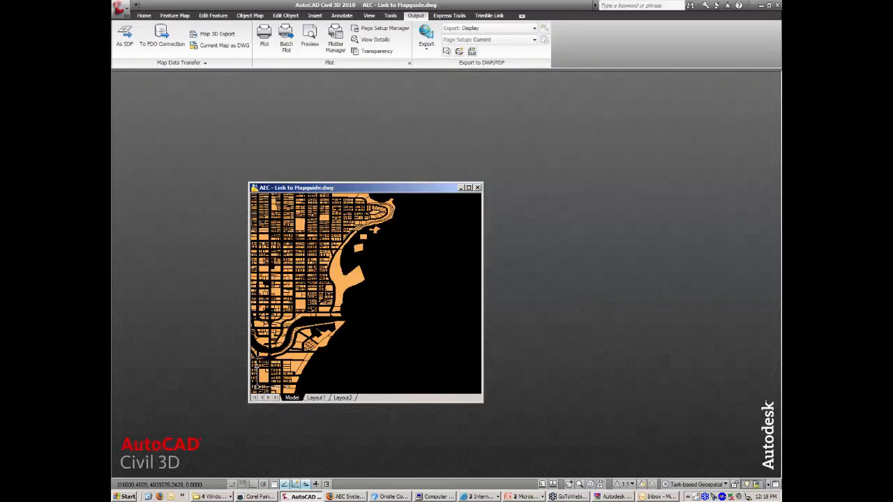
{"action": "left_click", "coordinate": [124, 12]}
{"action": "left_click", "coordinate": [138, 56]}
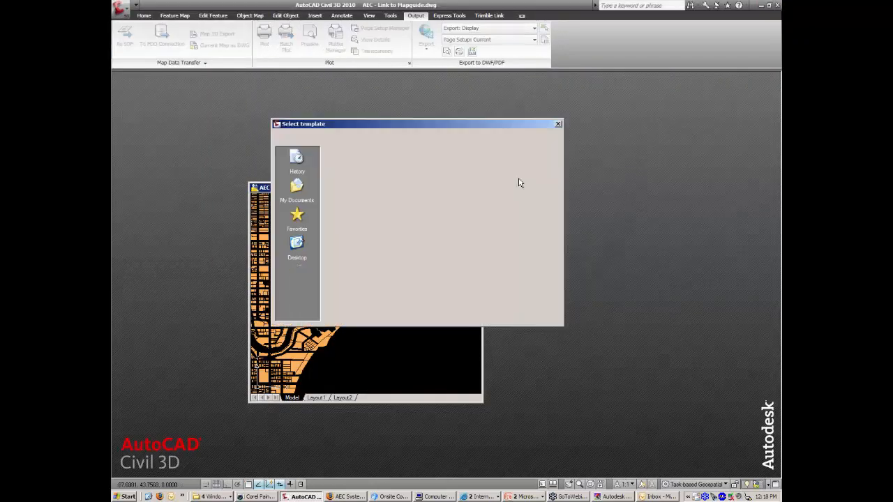
{"action": "left_click_drag", "start_coordinate": [474, 125], "coordinate": [599, 121]}
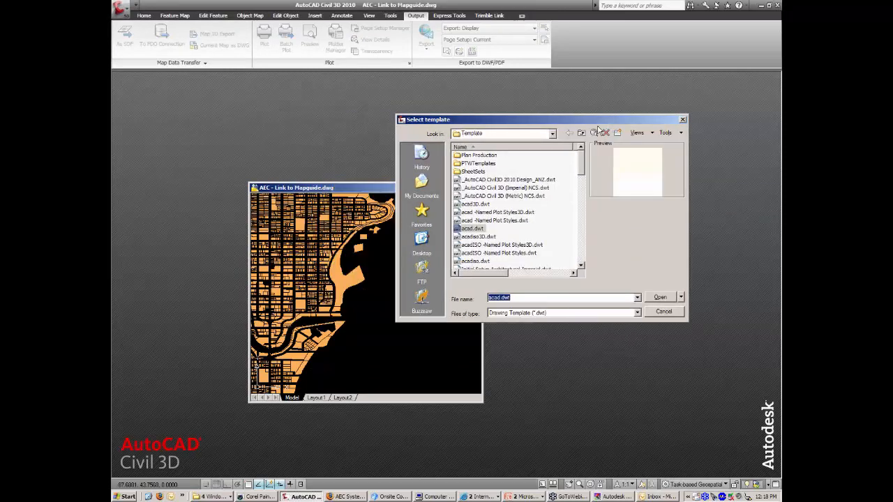
{"action": "double_click", "coordinate": [461, 230]}
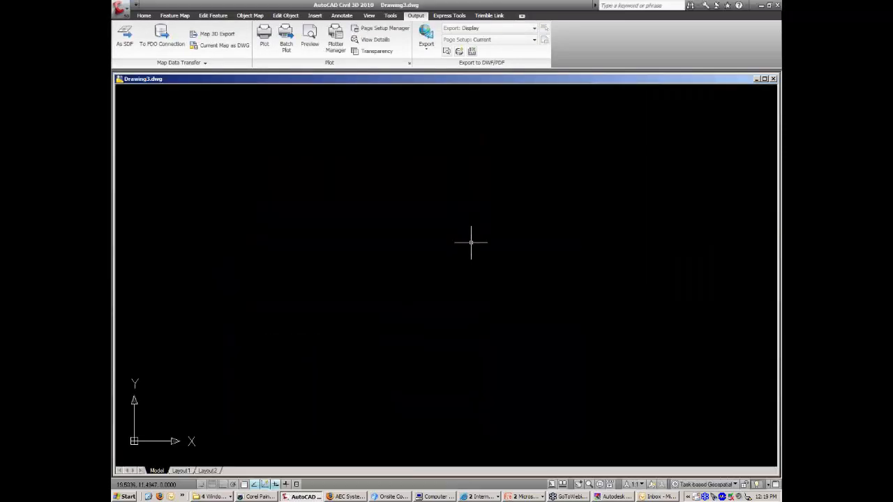
Show Map Explorer and attach conts-OD.dwg from the map workshop folder to Drawings.
{"action": "type", "text": "mapwi"}
{"action": "type", "text": "pace"}
{"action": "key", "text": "Return"}
{"action": "key", "text": "Return"}
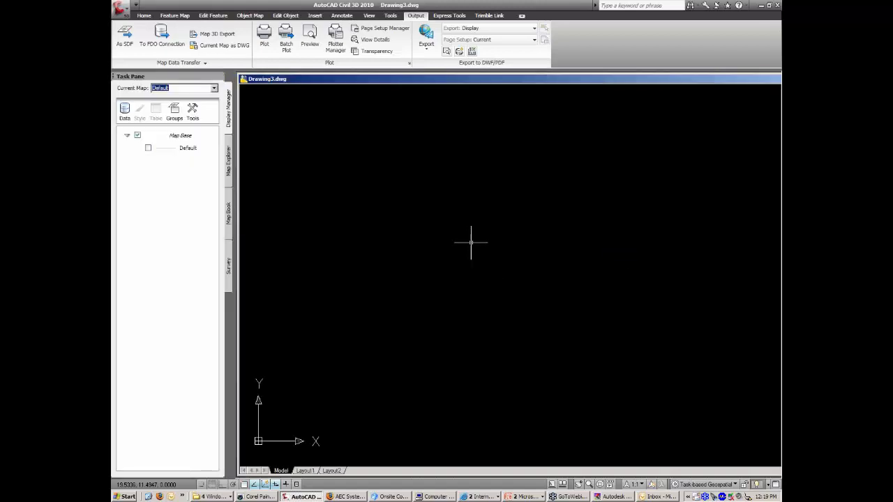
{"action": "left_click", "coordinate": [229, 162]}
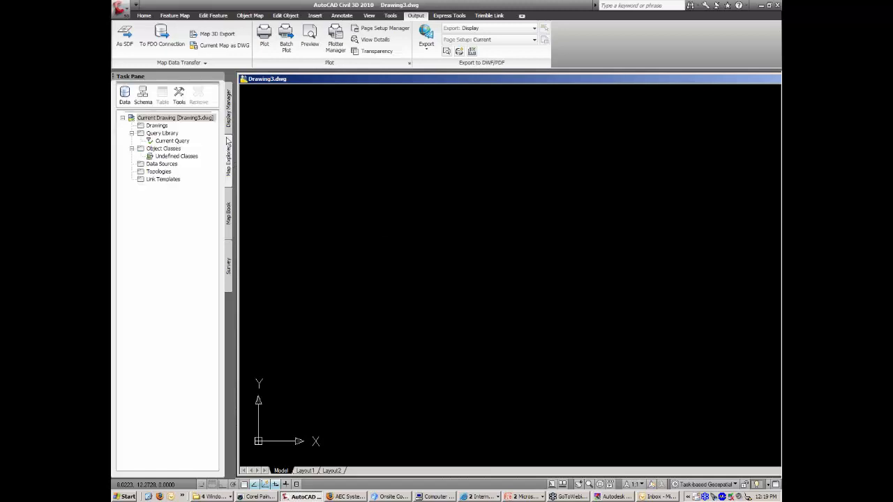
{"action": "left_click", "coordinate": [214, 496]}
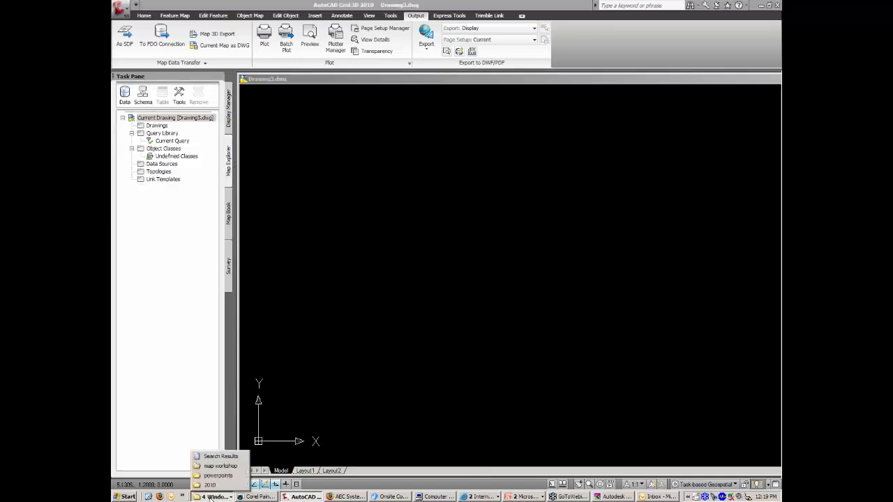
{"action": "left_click", "coordinate": [220, 466]}
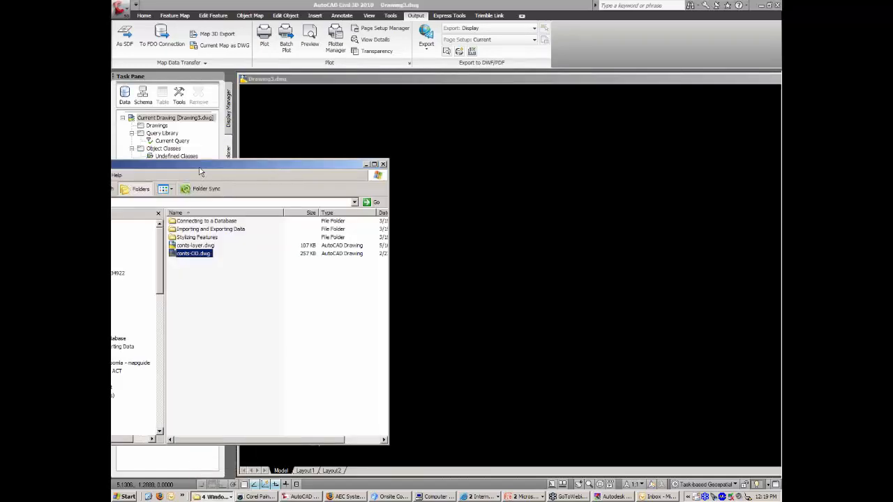
{"action": "left_click_drag", "start_coordinate": [200, 171], "coordinate": [557, 158]}
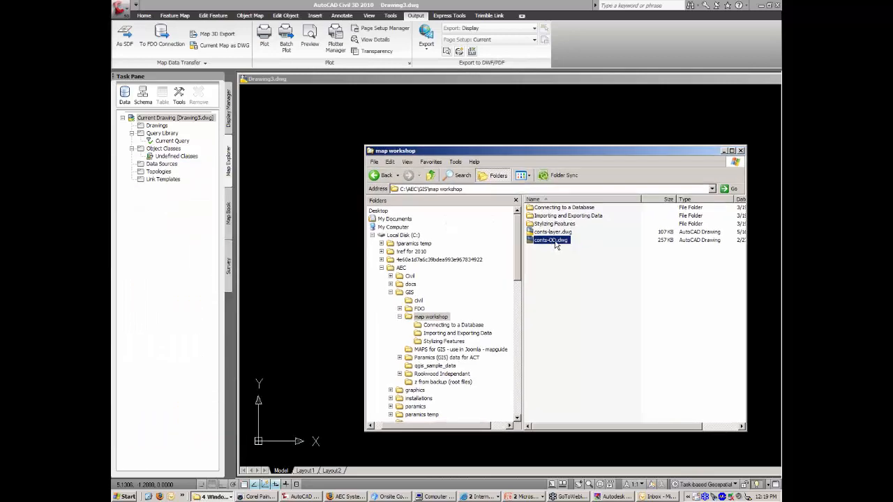
{"action": "mouse_move", "coordinate": [557, 245]}
{"action": "left_mouse_down"}
{"action": "mouse_move", "coordinate": [303, 206]}
{"action": "mouse_move", "coordinate": [187, 155]}
{"action": "mouse_move", "coordinate": [185, 145]}
{"action": "left_mouse_up"}
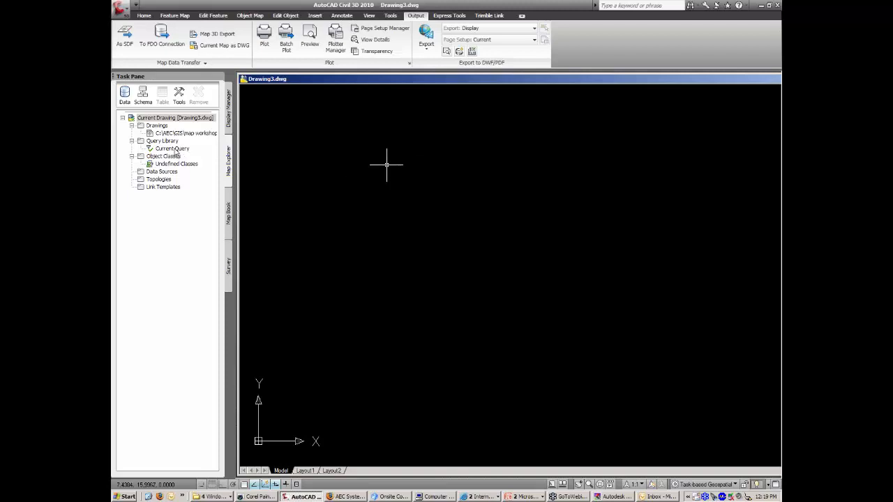
Open the Current Query definition, trying and then abandoning a property condition.
{"action": "double_click", "coordinate": [174, 150]}
{"action": "left_click_drag", "start_coordinate": [485, 158], "coordinate": [586, 129]}
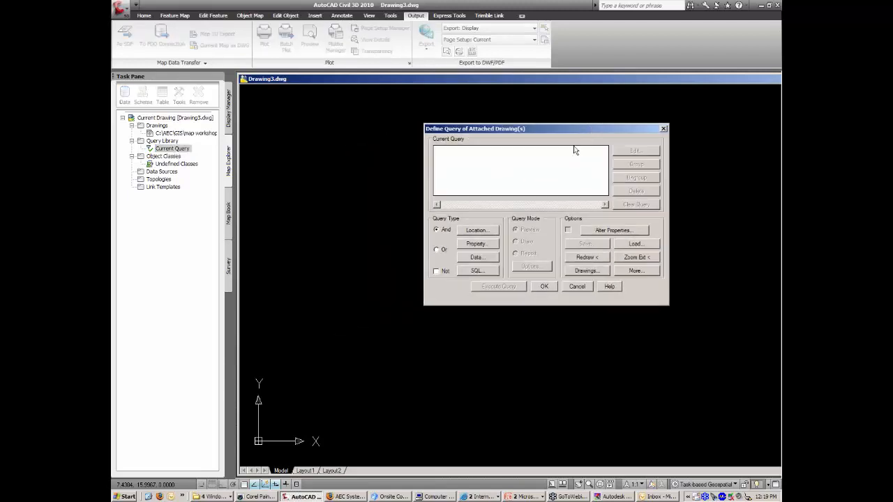
{"action": "left_click", "coordinate": [477, 245]}
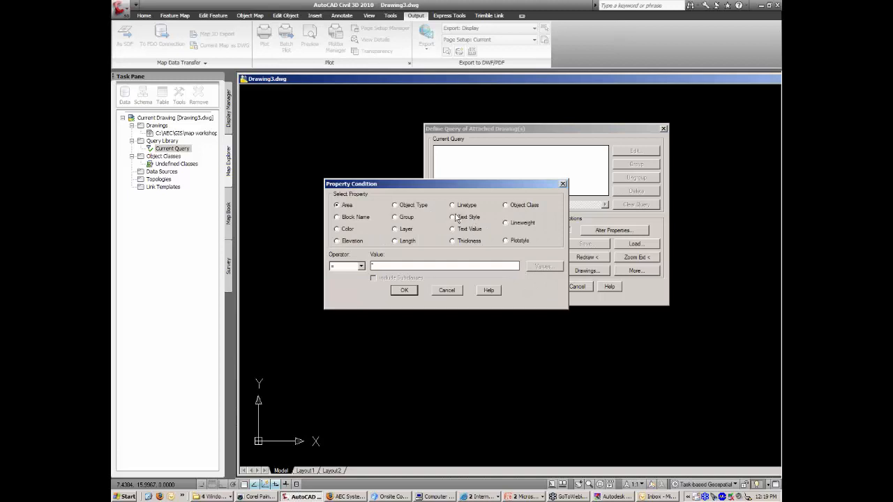
{"action": "left_click", "coordinate": [408, 229]}
{"action": "left_click_drag", "start_coordinate": [478, 183], "coordinate": [597, 166]}
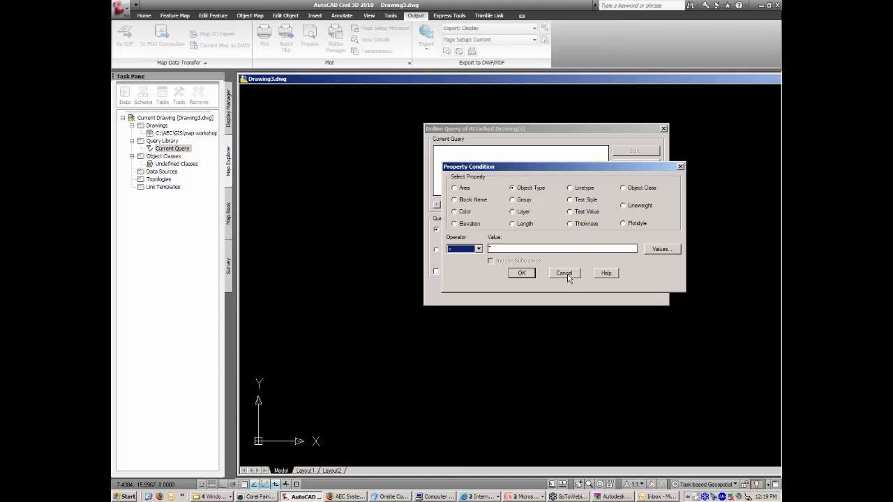
{"action": "left_click", "coordinate": [568, 273]}
Set the query's Location condition to All and enable Alter Properties.
{"action": "left_click", "coordinate": [477, 231]}
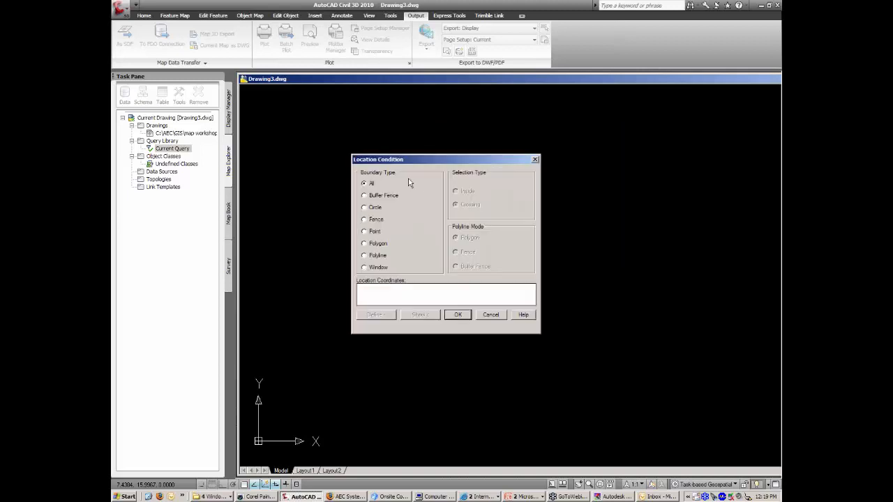
{"action": "left_click_drag", "start_coordinate": [438, 158], "coordinate": [571, 137]}
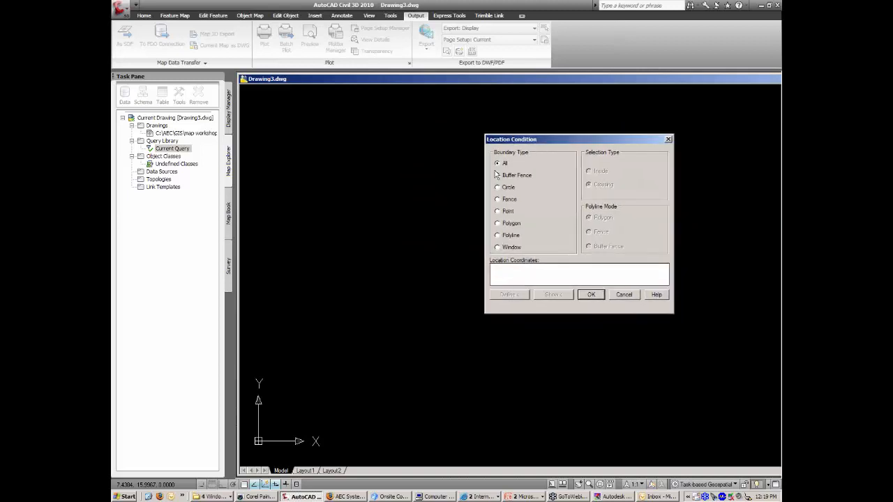
{"action": "left_click", "coordinate": [591, 294]}
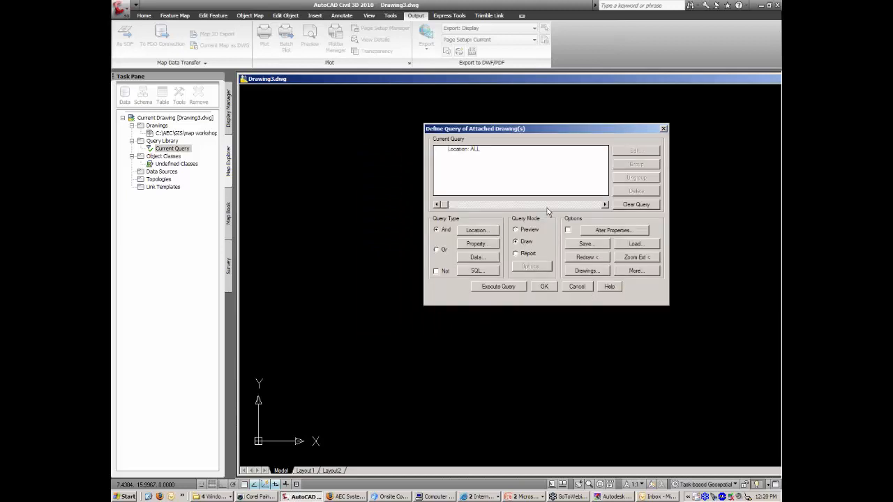
{"action": "left_click", "coordinate": [569, 231]}
{"action": "left_click", "coordinate": [599, 232]}
{"action": "left_click_drag", "start_coordinate": [496, 153], "coordinate": [548, 131]}
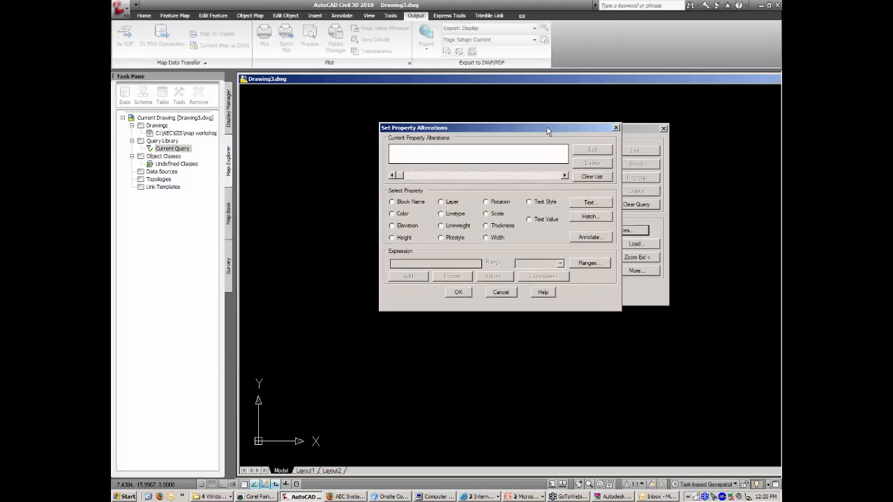
Alter Elevation using the ugl object-data ELEVATION expression, then execute the query.
{"action": "left_click", "coordinate": [400, 229]}
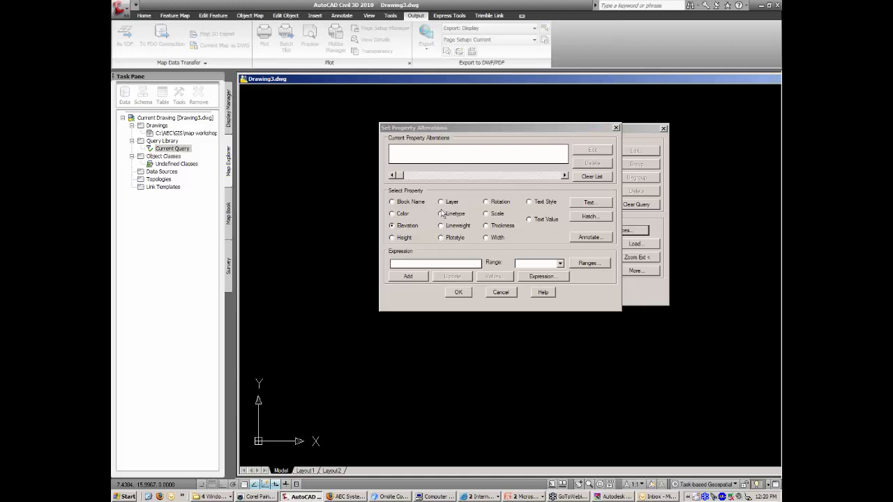
{"action": "left_click", "coordinate": [540, 277]}
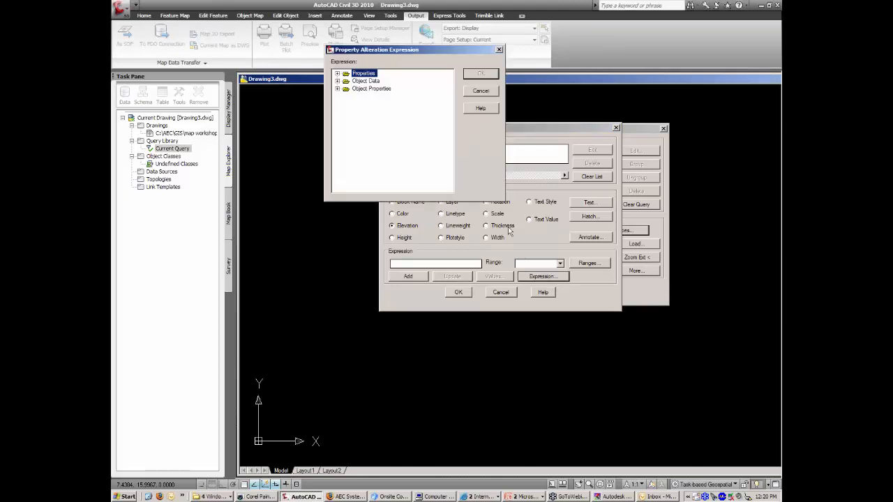
{"action": "left_click", "coordinate": [338, 81]}
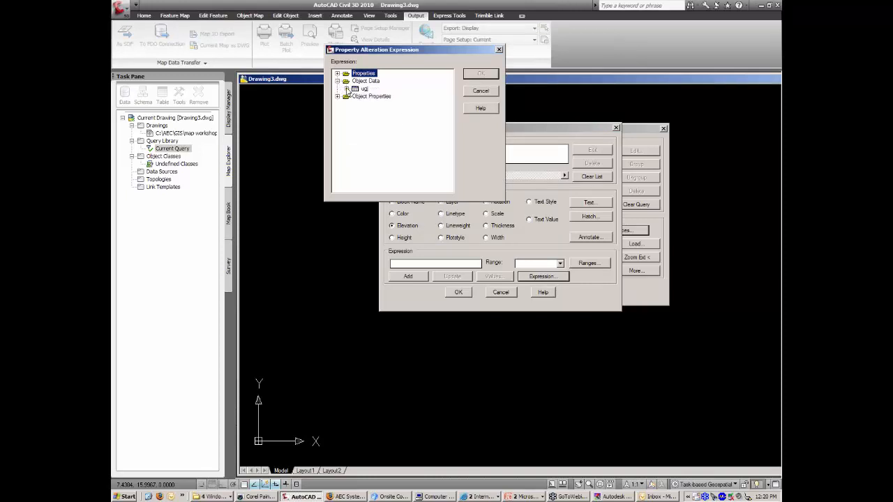
{"action": "left_click", "coordinate": [347, 88]}
{"action": "left_click", "coordinate": [384, 96]}
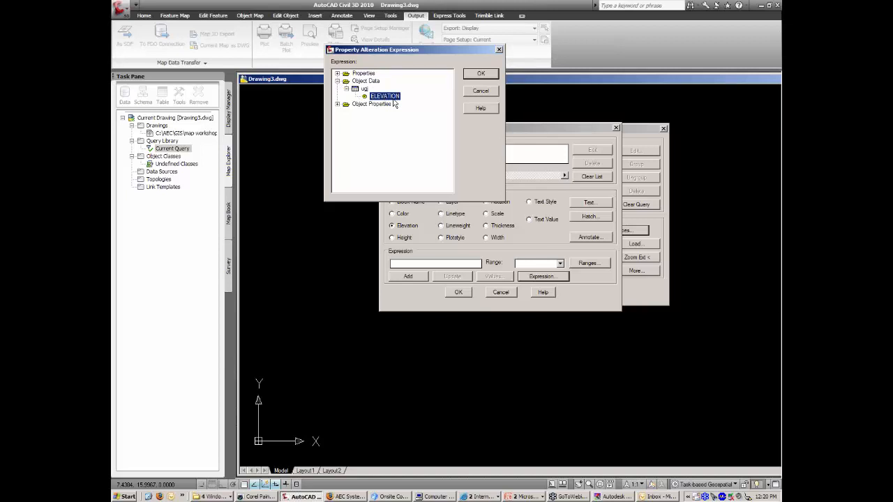
{"action": "left_click", "coordinate": [481, 74]}
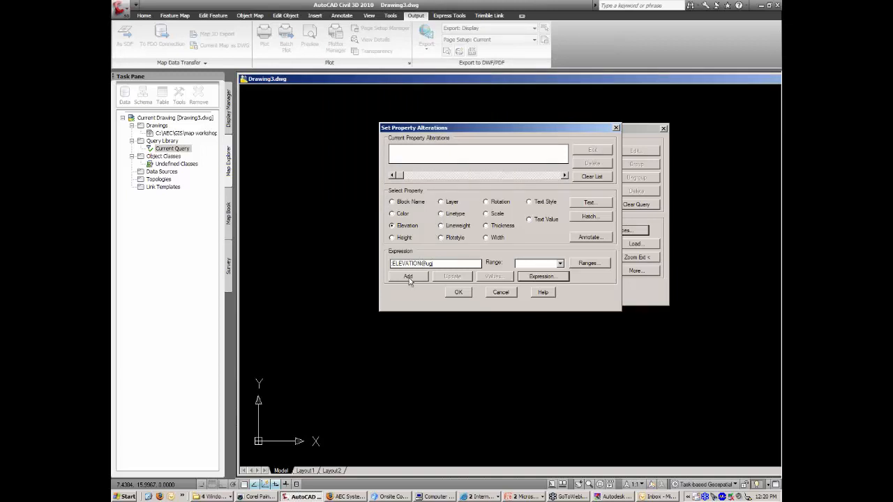
{"action": "left_click", "coordinate": [409, 277]}
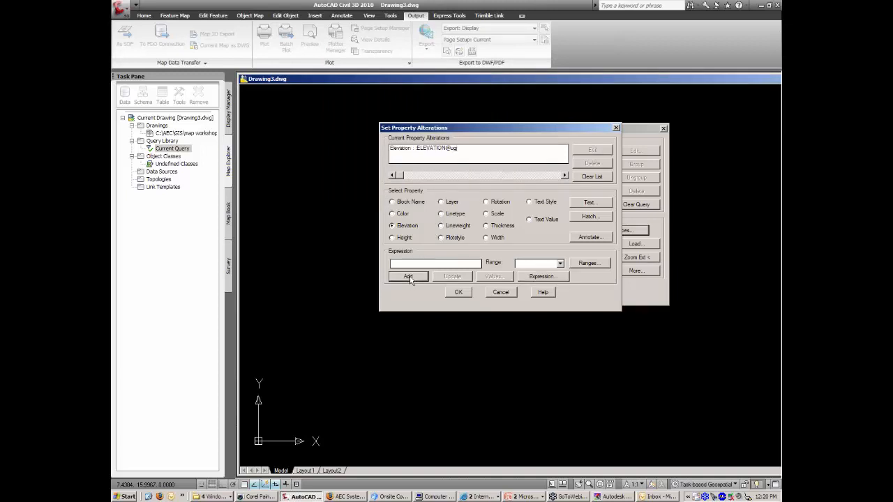
{"action": "left_click", "coordinate": [447, 149]}
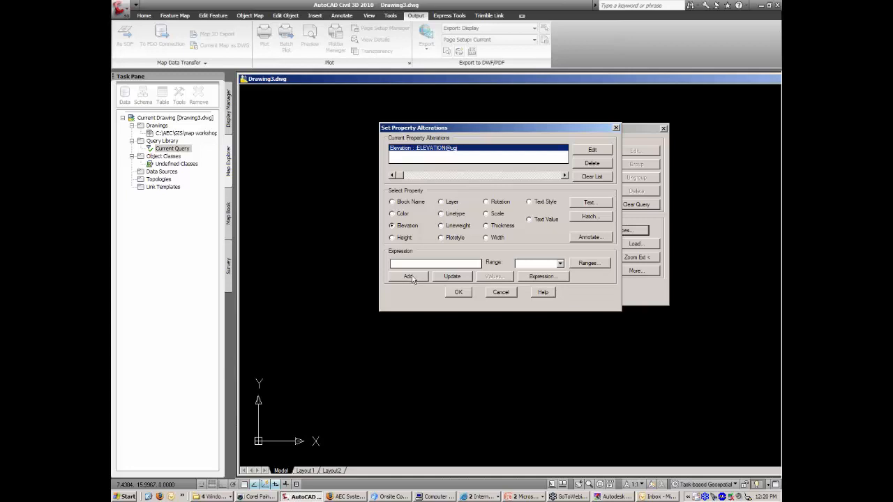
{"action": "left_click", "coordinate": [459, 294]}
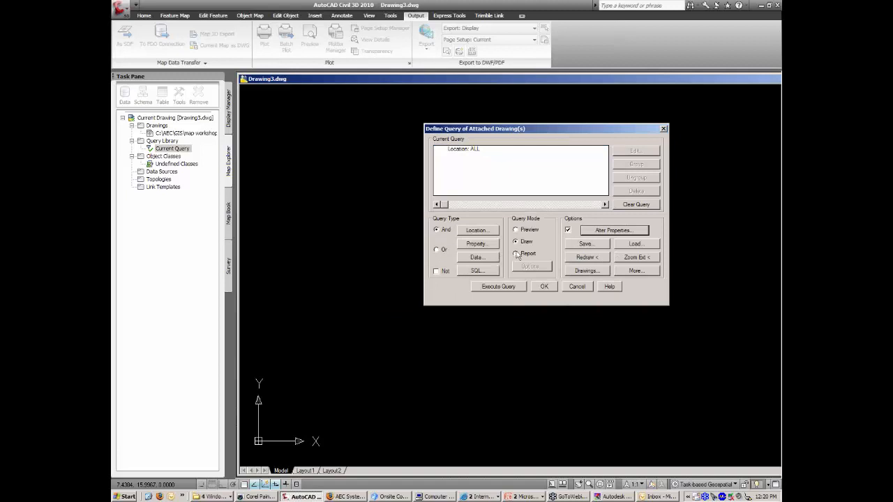
{"action": "left_click", "coordinate": [507, 289]}
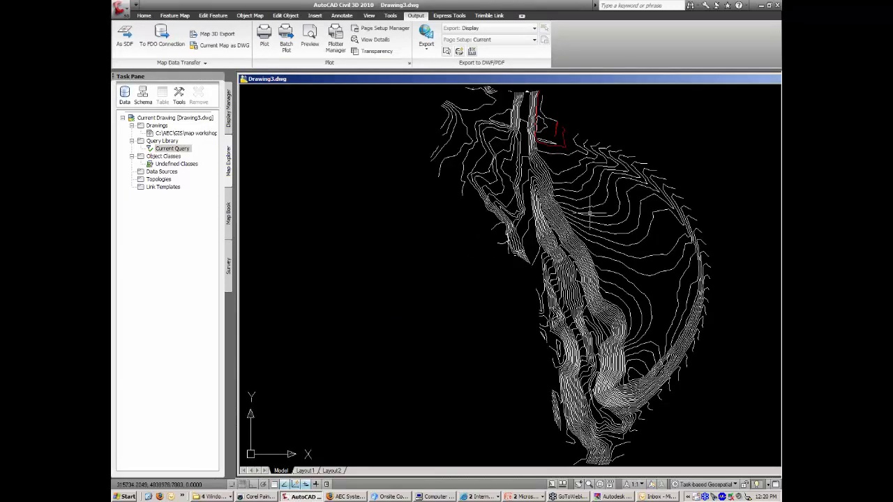
Check that a drawn contour's elevation now reads 238.
{"action": "left_click", "coordinate": [590, 214]}
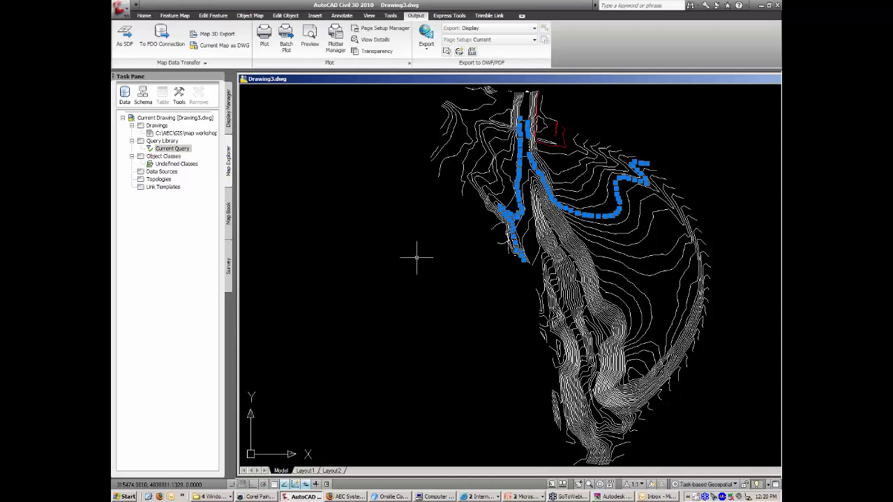
{"action": "key", "text": "ctrl+1"}
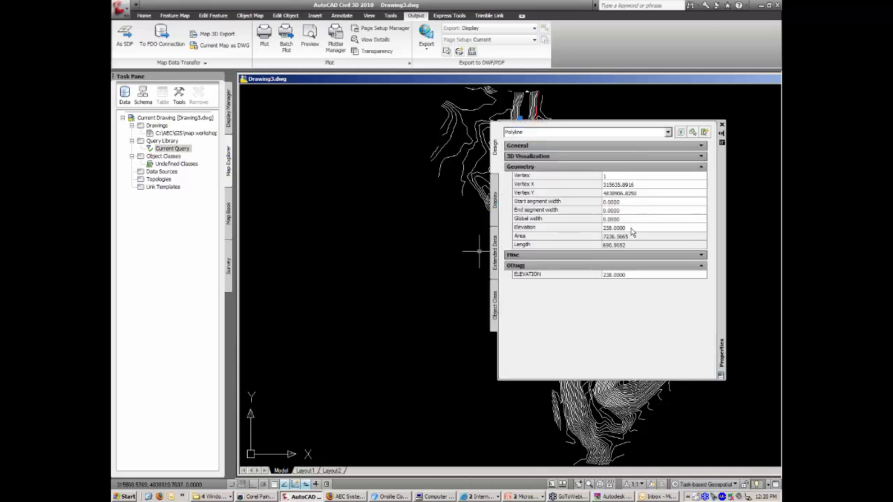
{"action": "left_click", "coordinate": [631, 228]}
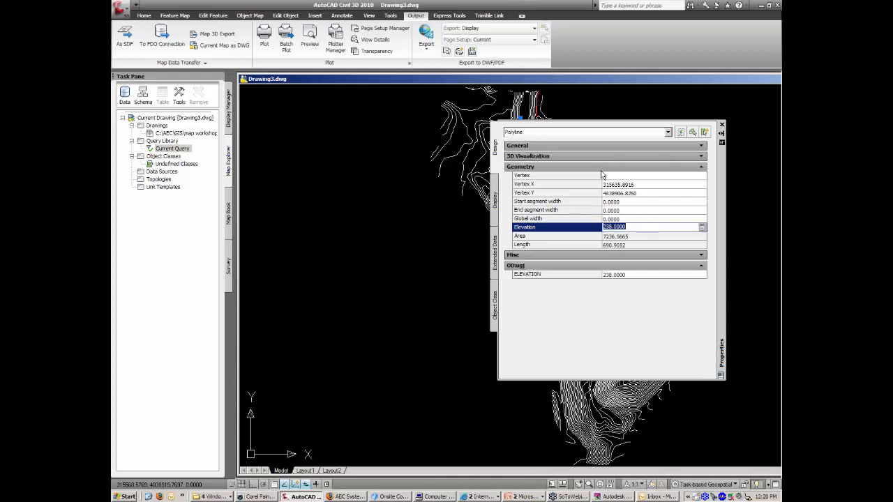
{"action": "key", "text": "Escape"}
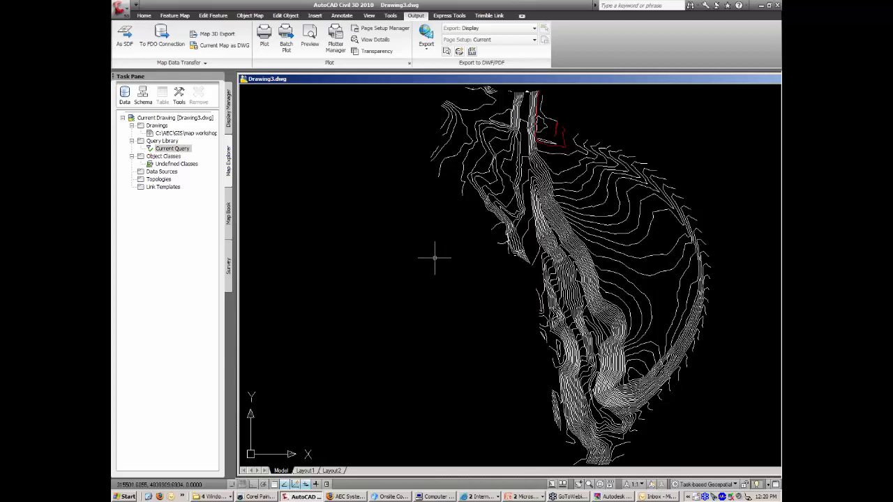
Orbit the contours into a tilted 3D view of the terrain.
{"action": "type", "text": "orb"}
{"action": "key", "text": "Return"}
{"action": "left_click_drag", "start_coordinate": [434, 259], "coordinate": [572, 215]}
Exit orbit, close Drawing3.dwg without saving, and switch to the AEC - Link to Mapguide.dwg drawing.
{"action": "scroll", "coordinate": [557, 259], "scroll_direction": "up", "scroll_amount": 5}
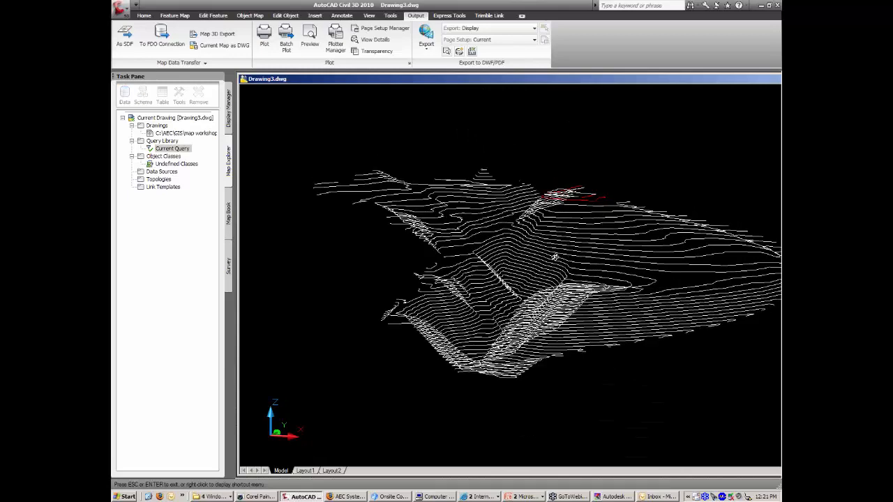
{"action": "right_click", "coordinate": [556, 258]}
{"action": "left_click", "coordinate": [565, 259]}
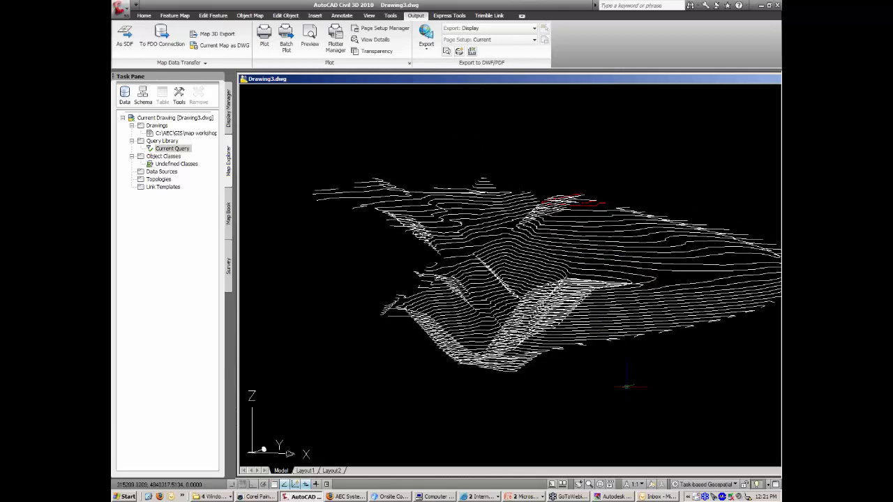
{"action": "double_click", "coordinate": [243, 82]}
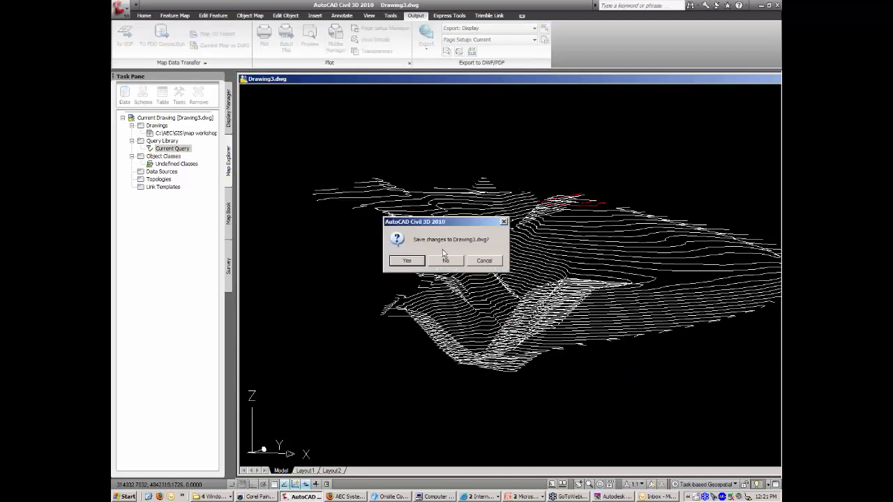
{"action": "left_click", "coordinate": [458, 258]}
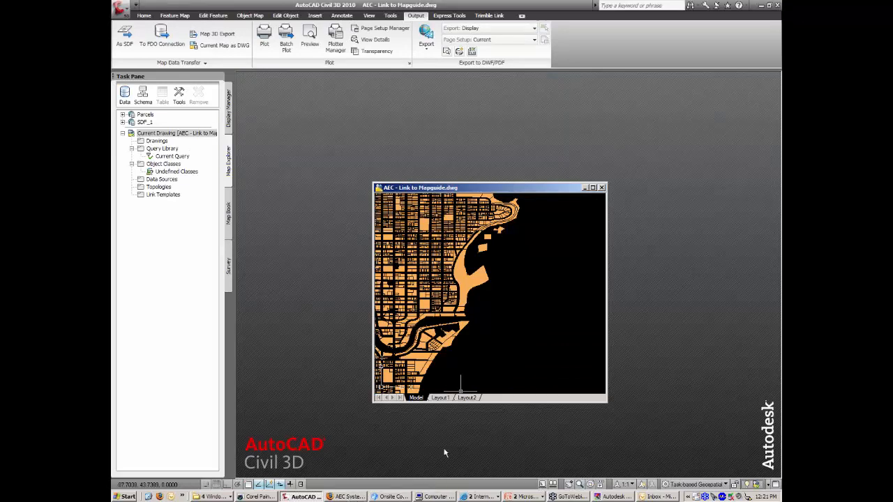
{"action": "key", "text": "alt+Tab"}
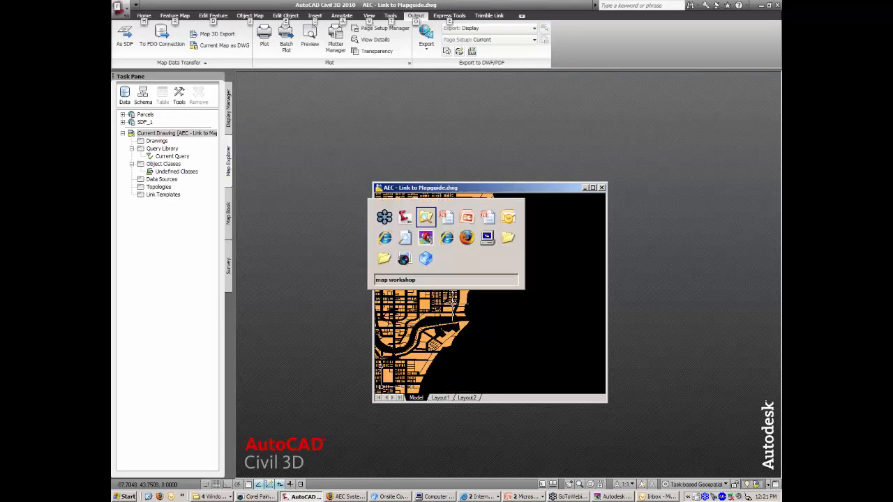
{"action": "key", "text": "alt+Tab"}
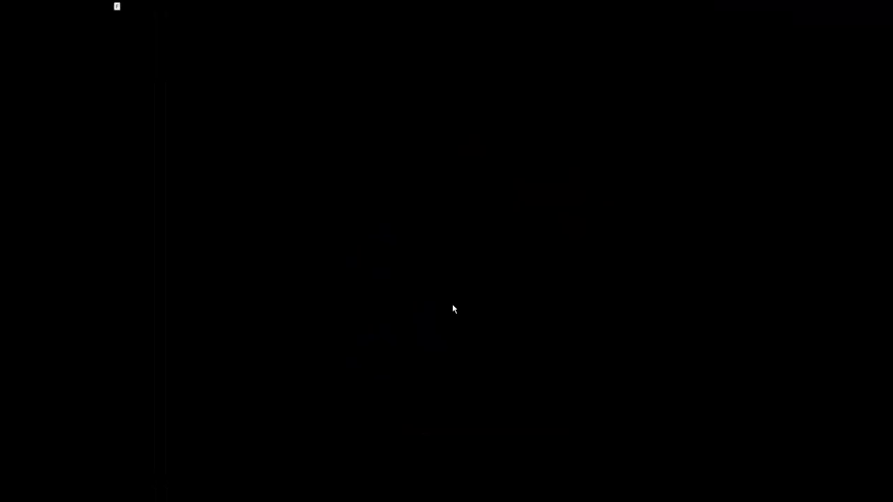
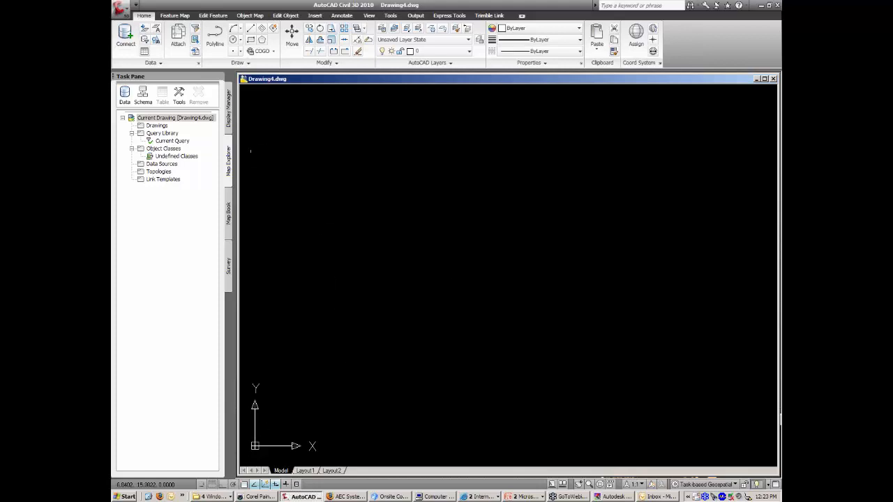
Show the Display Manager layer list for Drawing4, which holds only Map Base under Default.
{"action": "left_click", "coordinate": [228, 114]}
{"action": "left_click", "coordinate": [208, 496]}
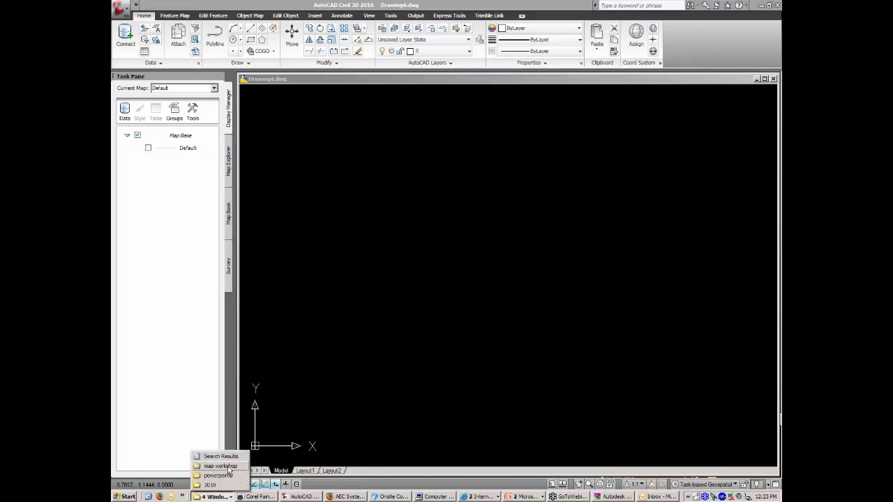
Drag Parcels.sdf from the C:\AEC\GIS\FDO folder into Display Manager to add a green Parcels layer.
{"action": "left_click", "coordinate": [223, 466]}
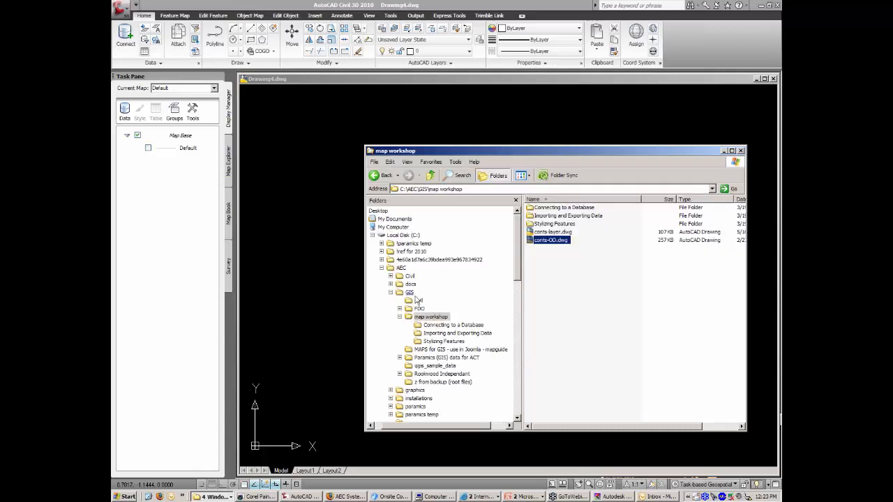
{"action": "left_click", "coordinate": [422, 308]}
{"action": "left_click_drag", "start_coordinate": [513, 146], "coordinate": [449, 129]}
{"action": "left_click", "coordinate": [489, 257]}
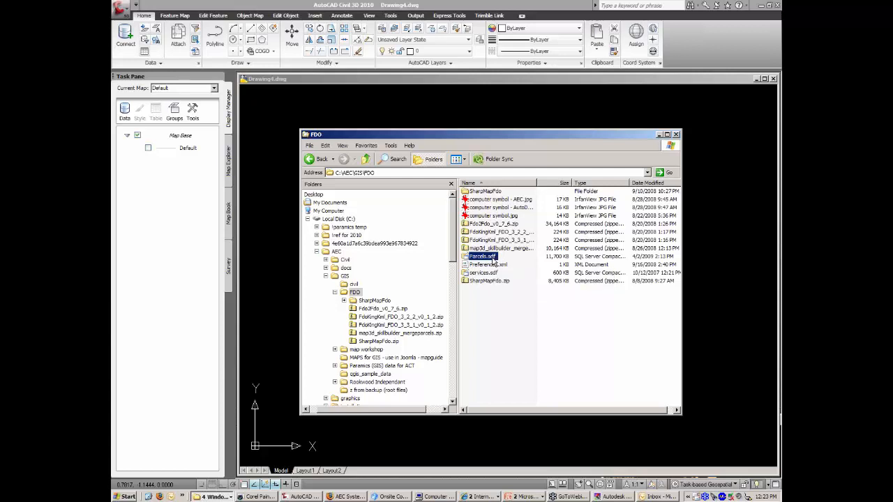
{"action": "left_click_drag", "start_coordinate": [494, 258], "coordinate": [196, 138]}
{"action": "left_click_drag", "start_coordinate": [195, 137], "coordinate": [195, 137]}
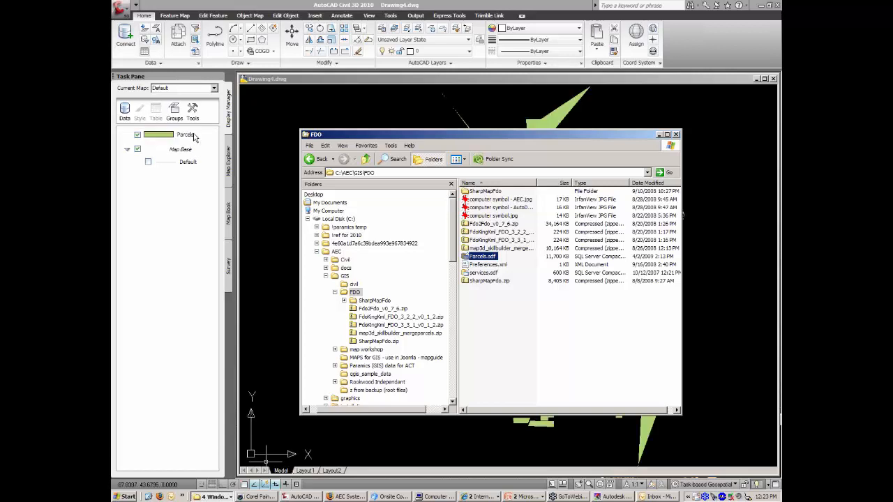
{"action": "left_click", "coordinate": [308, 106]}
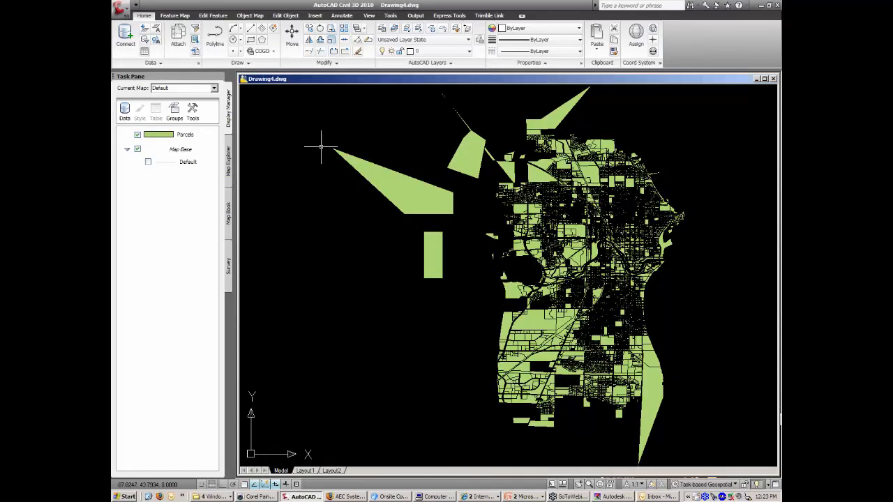
Save the drawing as 'saved file - what size is it.dwg' and bring back the FDO folder window.
{"action": "middle_click_drag", "start_coordinate": [548, 208], "coordinate": [460, 229]}
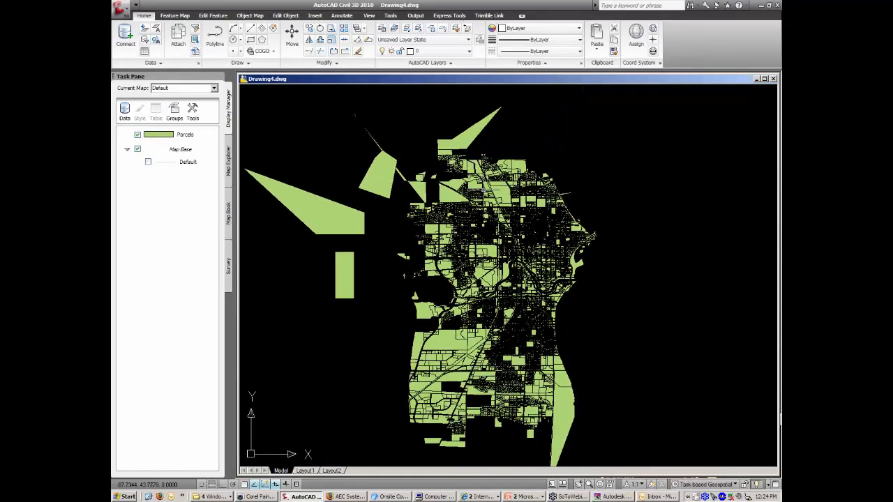
{"action": "left_click", "coordinate": [120, 9]}
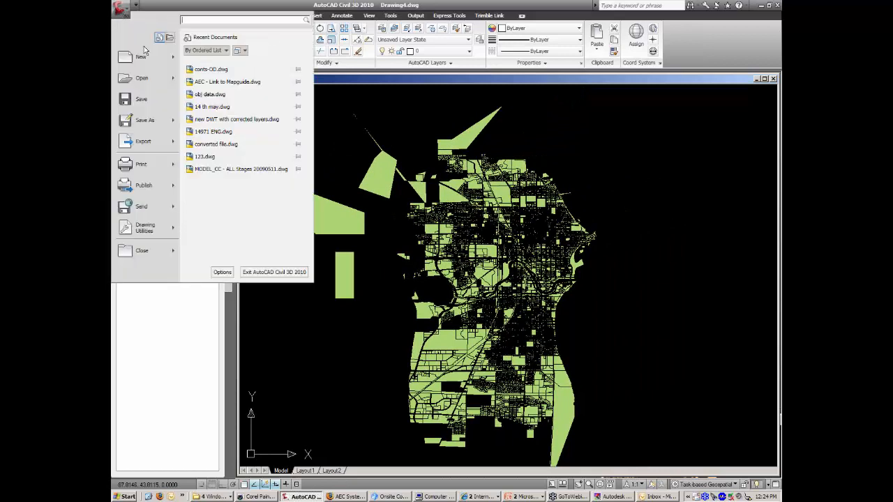
{"action": "left_click", "coordinate": [140, 123]}
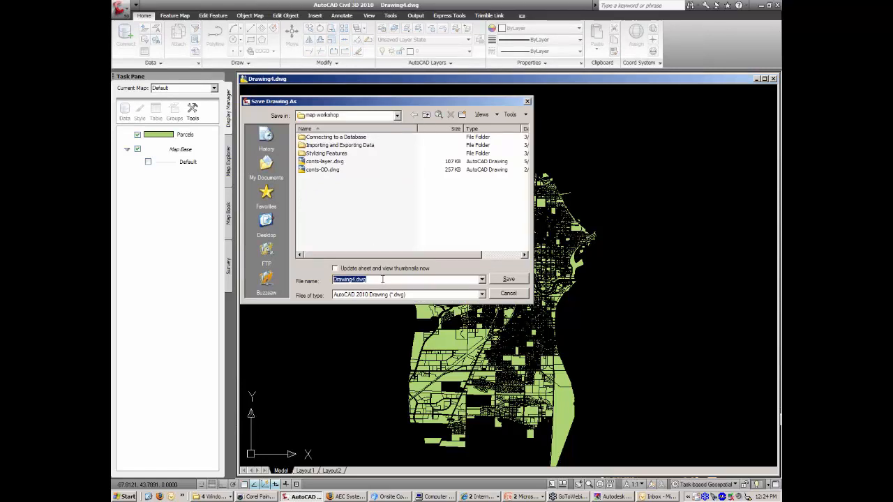
{"action": "type", "text": "saved file - what size is it"}
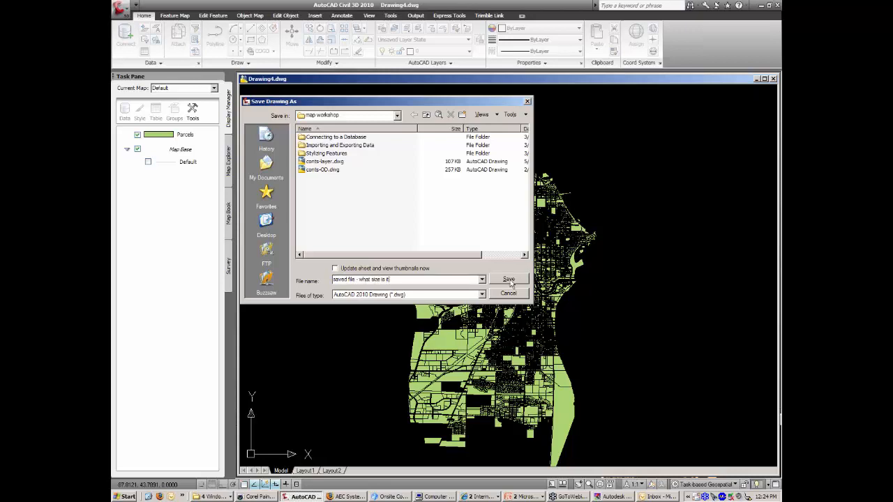
{"action": "left_click", "coordinate": [509, 279]}
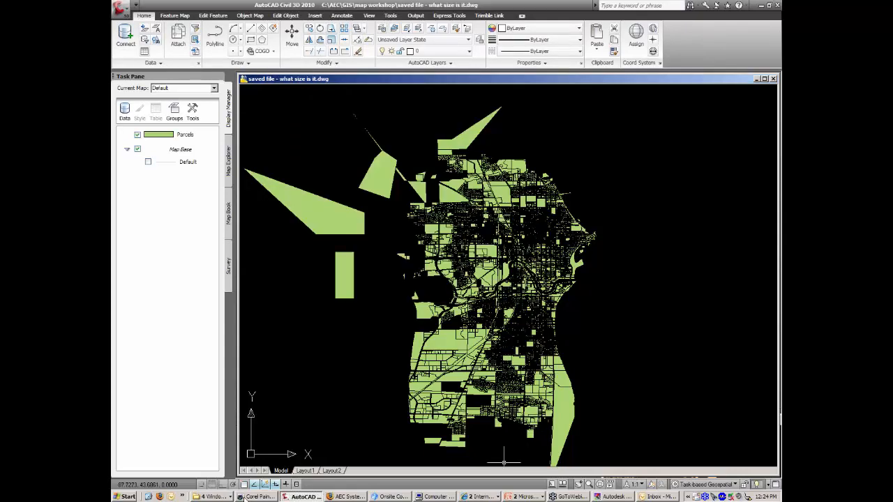
{"action": "left_click", "coordinate": [222, 497]}
{"action": "left_click", "coordinate": [222, 466]}
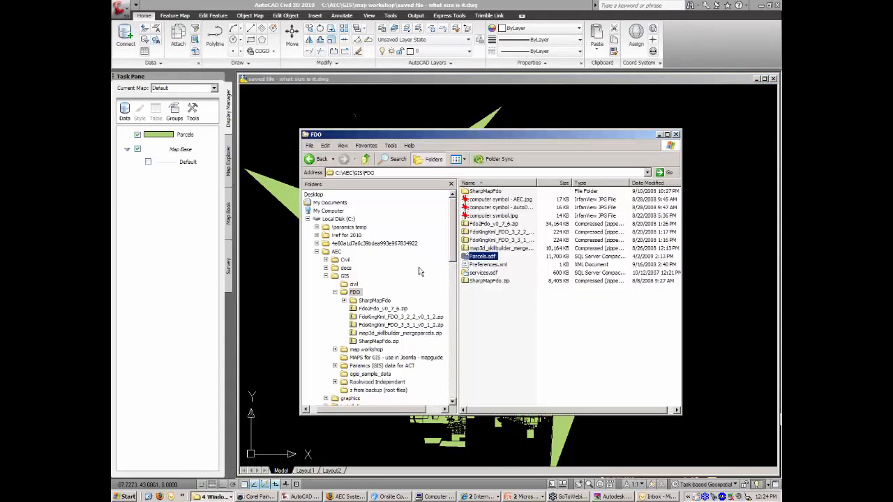
Confirm in map workshop that 'saved file - what size is it.dwg' is only 349 KB, then return to the drawing.
{"action": "left_click", "coordinate": [320, 160]}
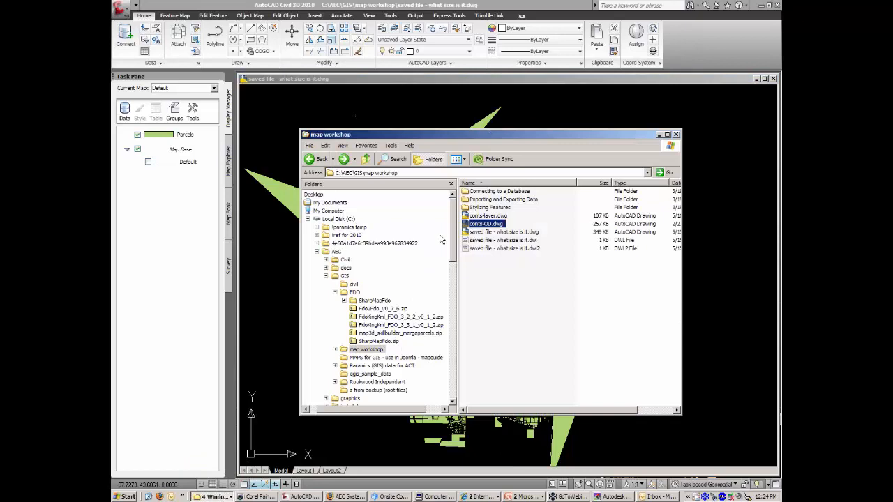
{"action": "left_click", "coordinate": [526, 232]}
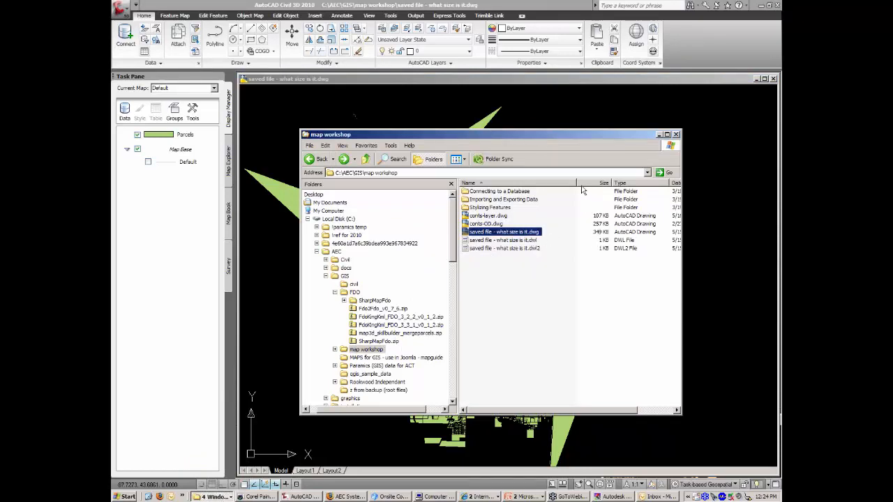
{"action": "left_click_drag", "start_coordinate": [576, 183], "coordinate": [563, 183]}
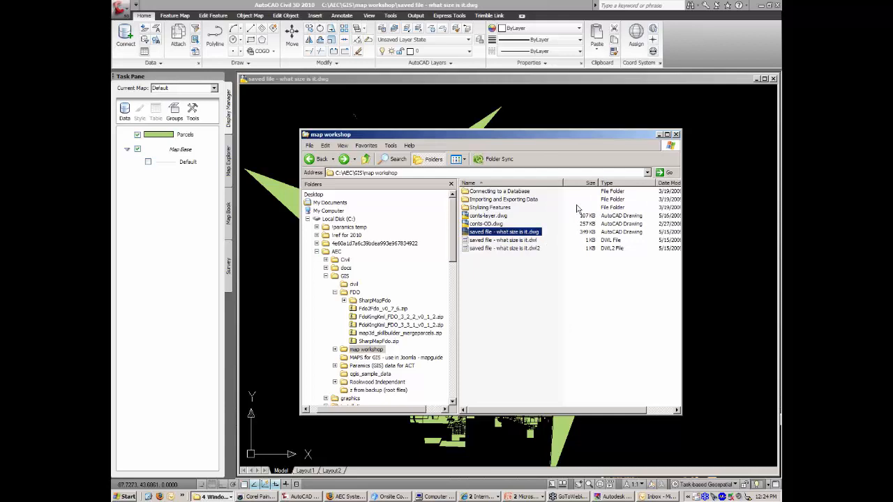
{"action": "left_click", "coordinate": [536, 107]}
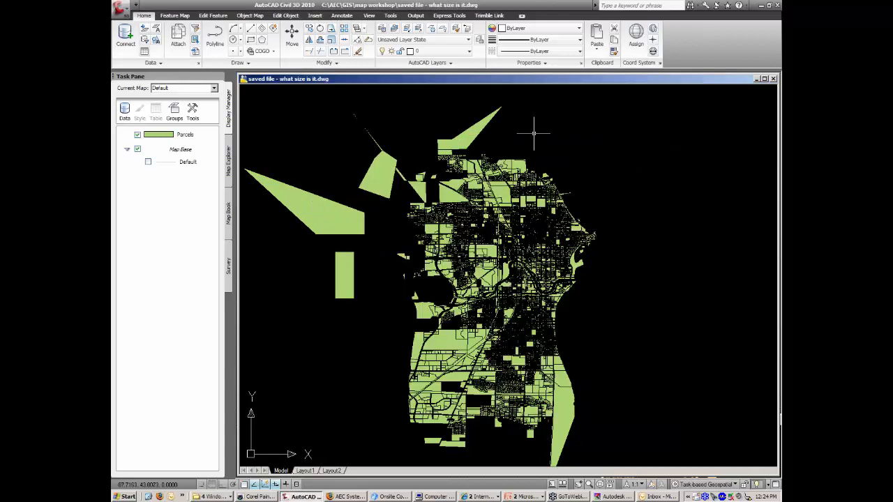
List the narrow triangular parcel's properties, showing it is a MAPBULKFEATURE on layer 0.
{"action": "left_click", "coordinate": [472, 136]}
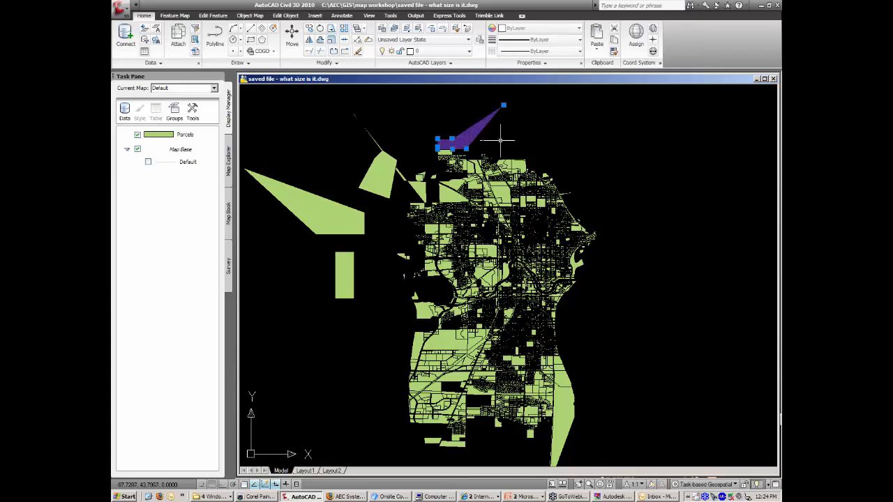
{"action": "type", "text": "i"}
{"action": "key", "text": "Return"}
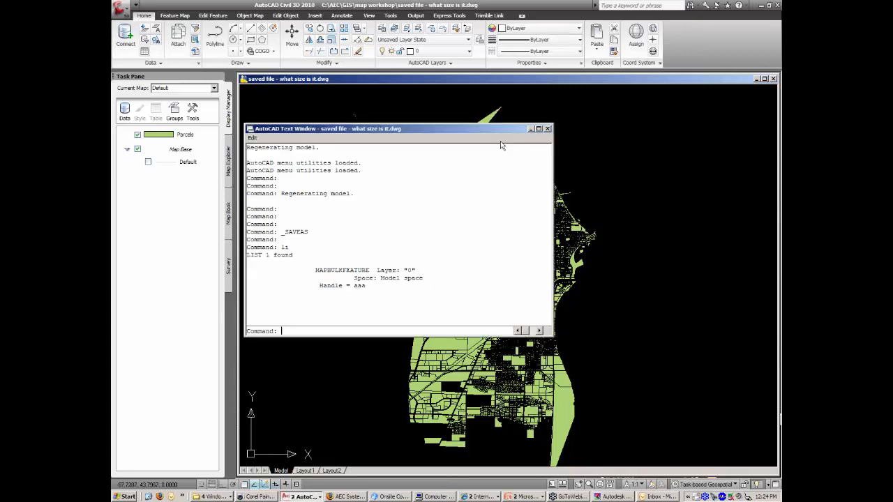
{"action": "left_click_drag", "start_coordinate": [316, 270], "coordinate": [371, 270]}
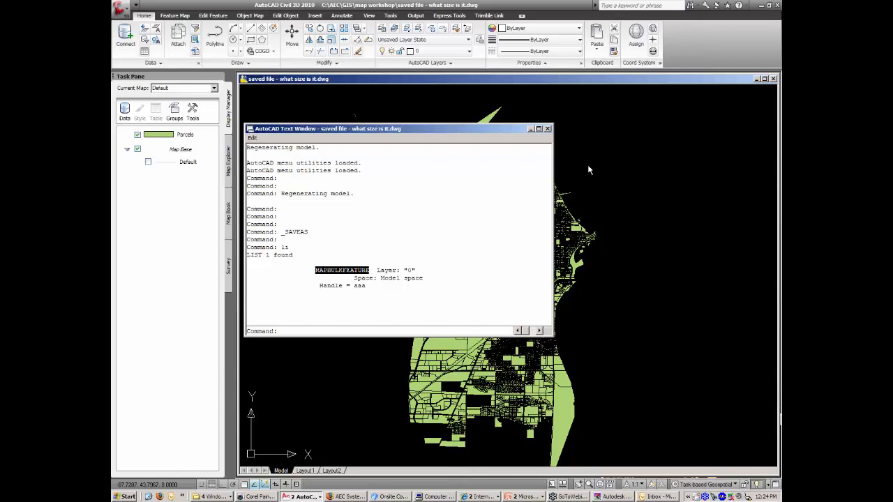
{"action": "key", "text": "F2"}
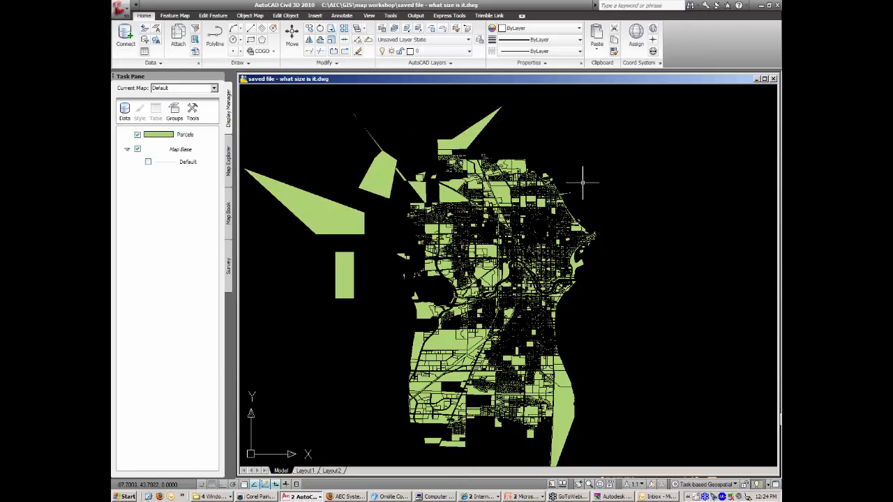
{"action": "type", "text": "z"}
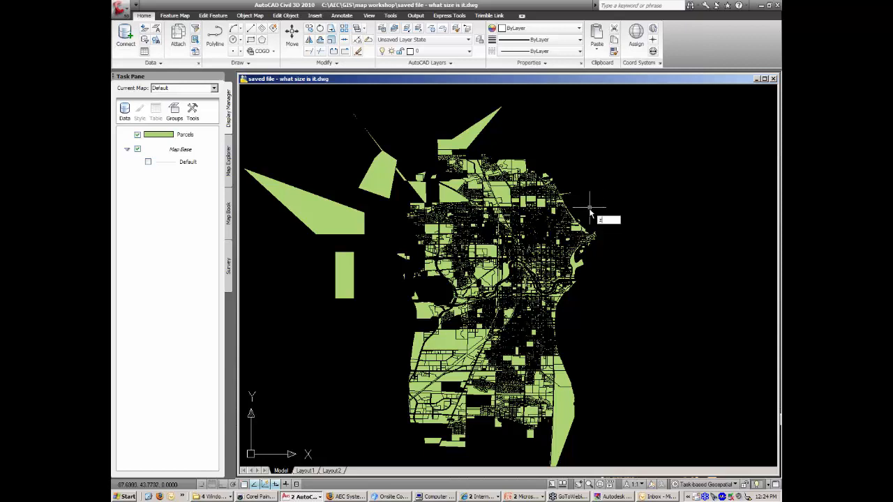
{"action": "key", "text": "Return"}
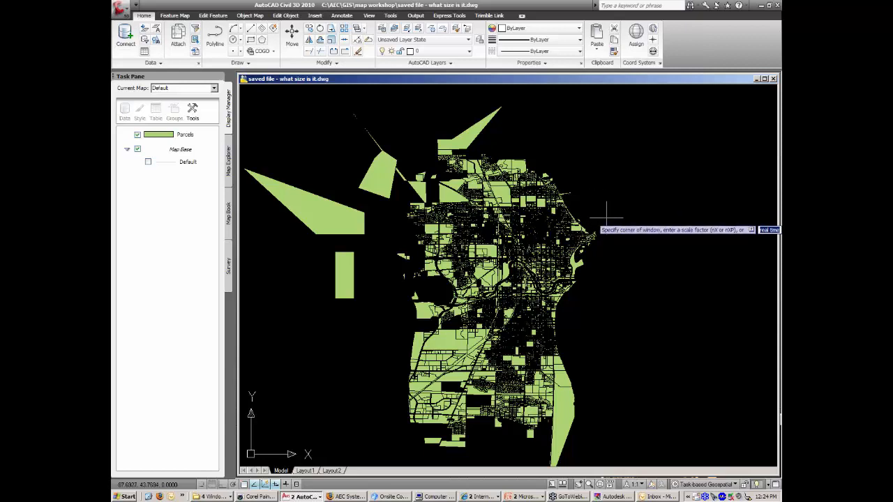
Zoom into the eastern coastline parcels and open the Parcels data table of 17573 records.
{"action": "left_click", "coordinate": [607, 216]}
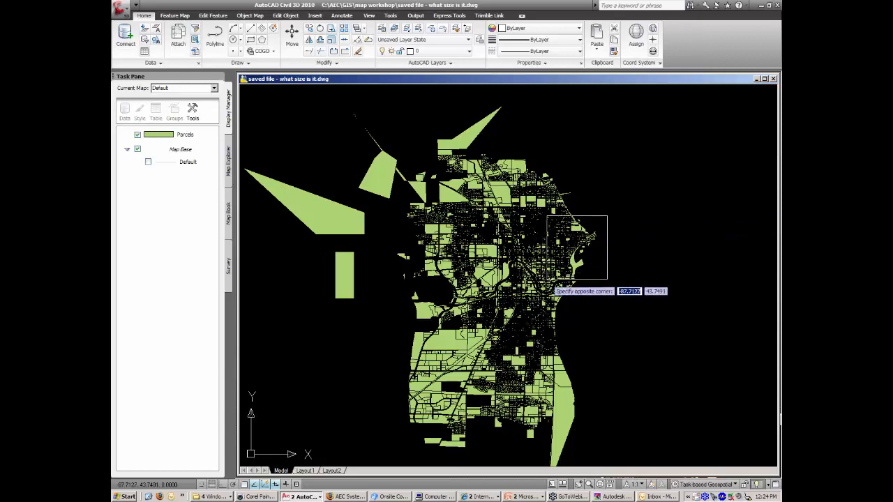
{"action": "left_click", "coordinate": [547, 279]}
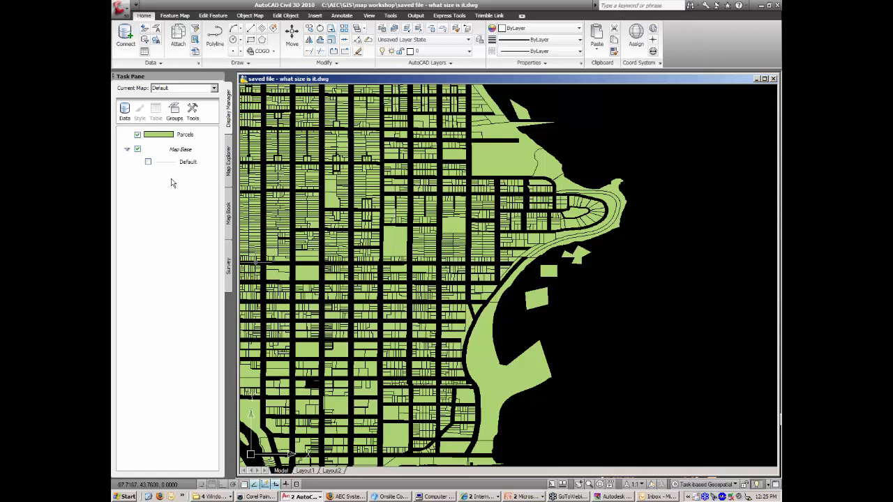
{"action": "left_click", "coordinate": [193, 137]}
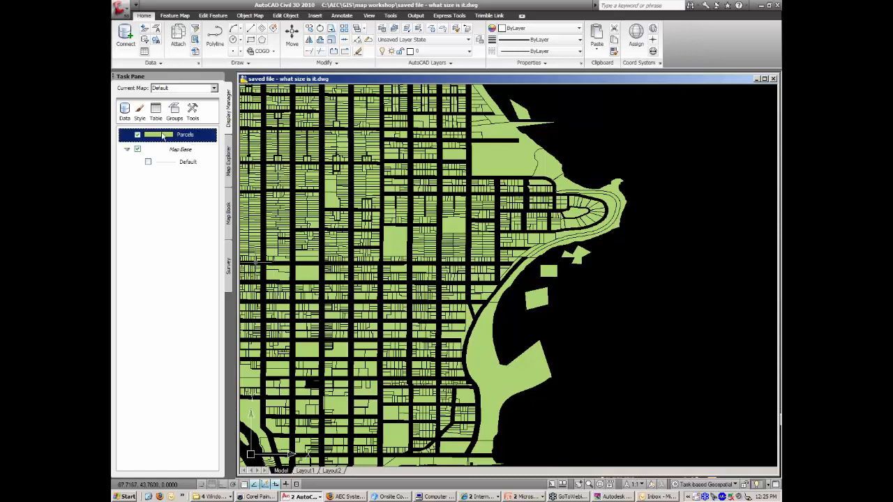
{"action": "left_click", "coordinate": [155, 115]}
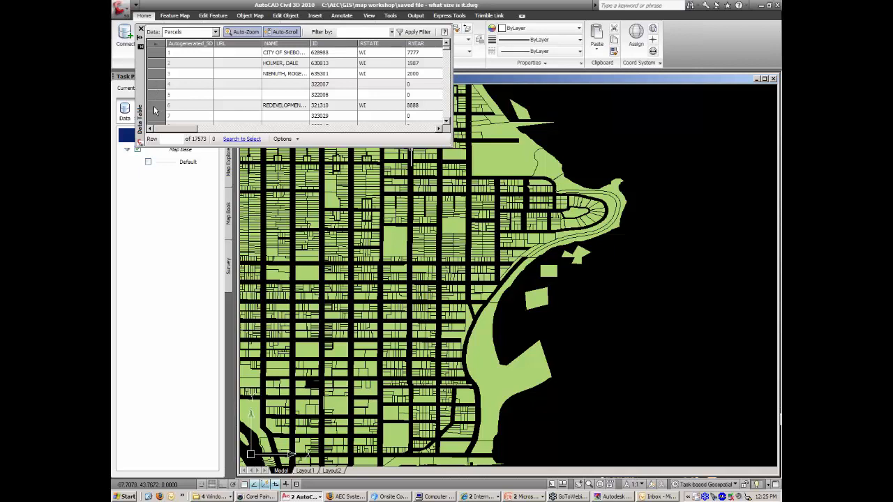
Zoom to the parcels in table rows 6 and 5, then close the table to see the green parcel map.
{"action": "left_click", "coordinate": [155, 106]}
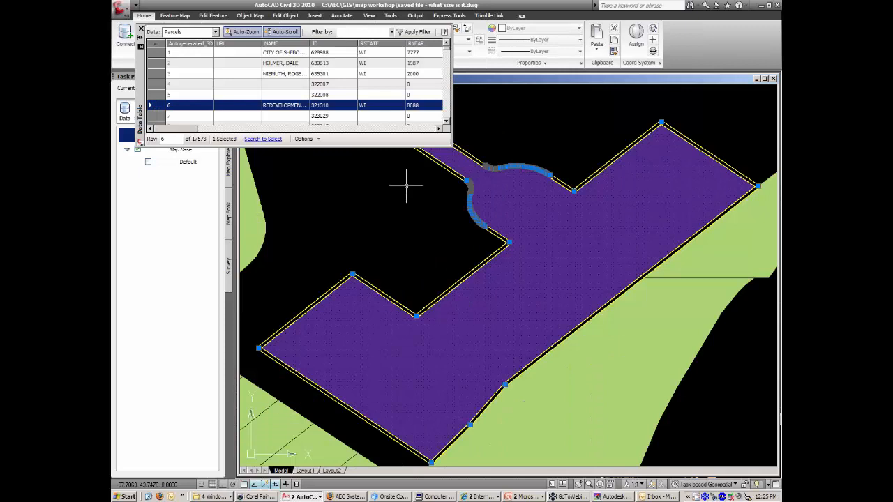
{"action": "left_click", "coordinate": [155, 95]}
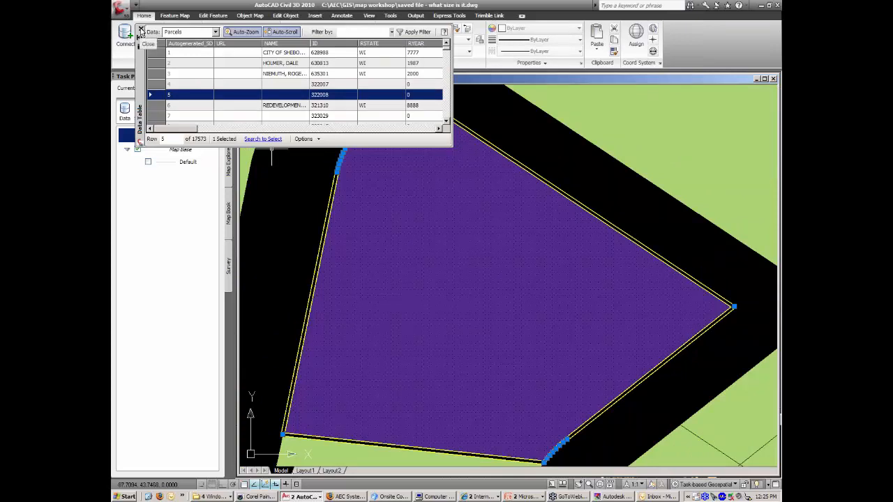
{"action": "left_click", "coordinate": [140, 32]}
{"action": "scroll", "coordinate": [462, 228], "scroll_direction": "down", "scroll_amount": 2}
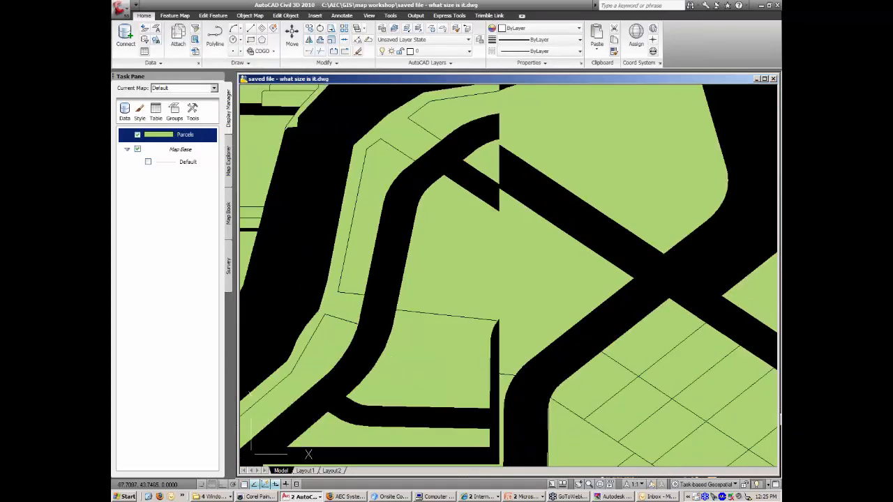
{"action": "scroll", "coordinate": [472, 225], "scroll_direction": "down", "scroll_amount": 2}
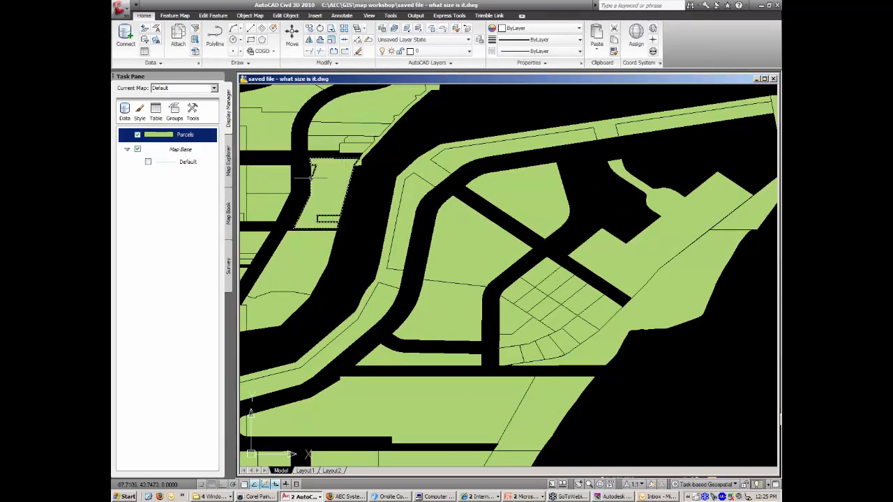
In the Parcels layer's Style Editor, set the feature label to display the LAST_SALE property.
{"action": "right_click", "coordinate": [194, 136]}
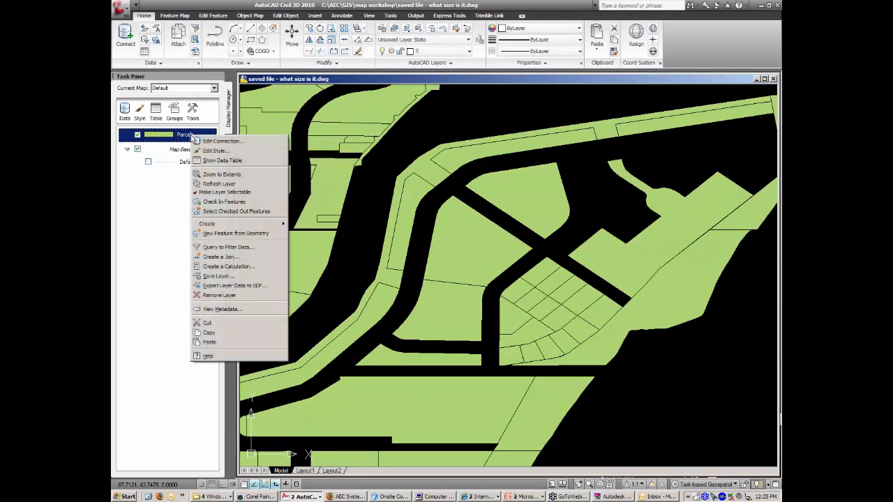
{"action": "left_click", "coordinate": [213, 151]}
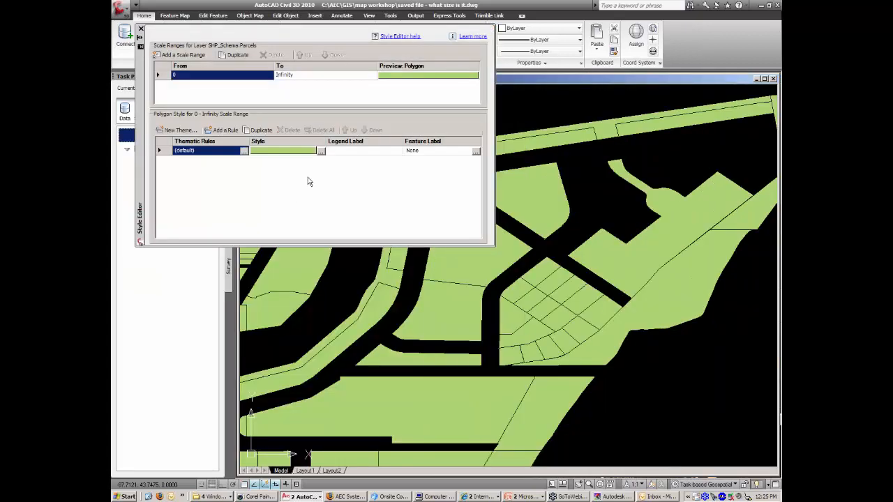
{"action": "left_click", "coordinate": [476, 153]}
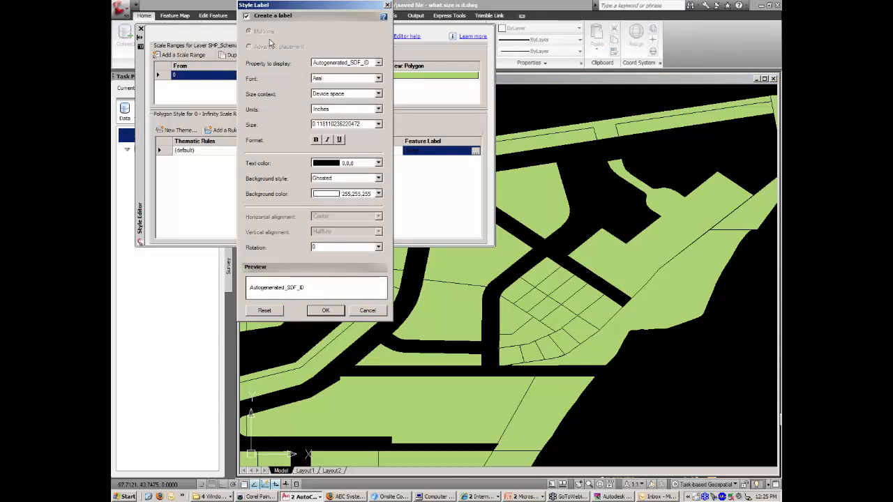
{"action": "left_click", "coordinate": [351, 62]}
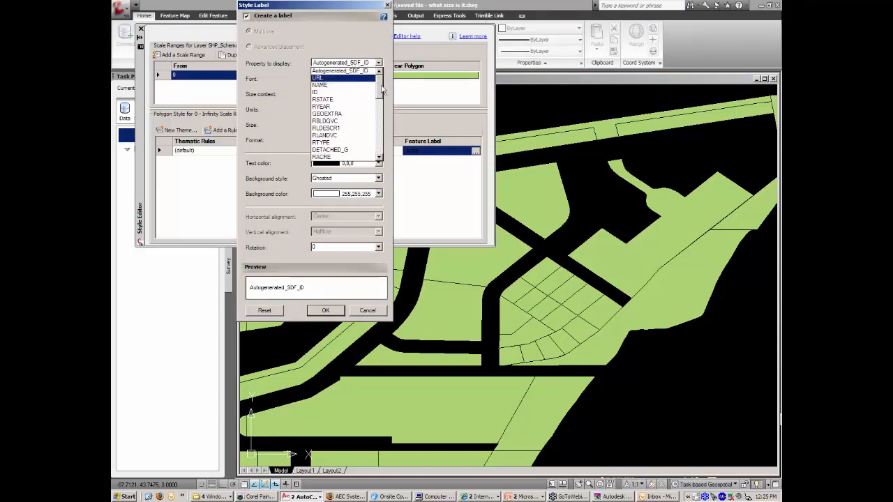
{"action": "left_click_drag", "start_coordinate": [383, 88], "coordinate": [382, 108]}
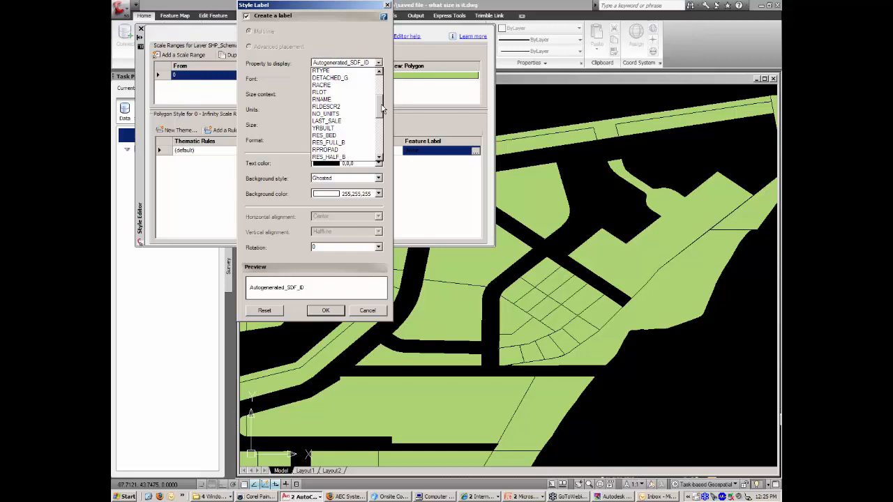
{"action": "left_click", "coordinate": [338, 121]}
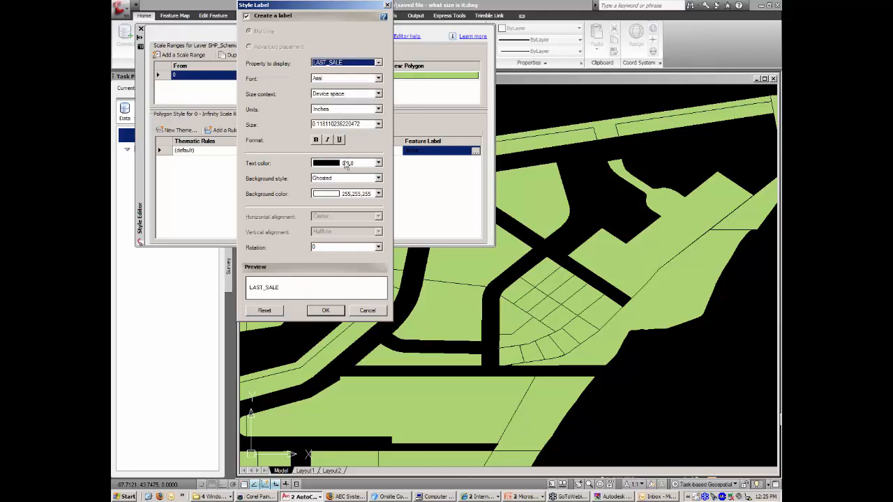
{"action": "left_click", "coordinate": [326, 311]}
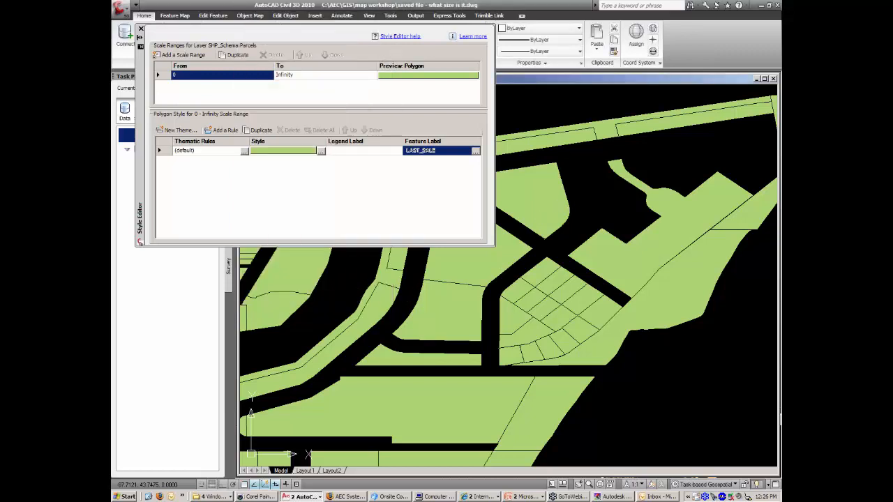
{"action": "scroll", "coordinate": [554, 272], "scroll_direction": "down", "scroll_amount": 2}
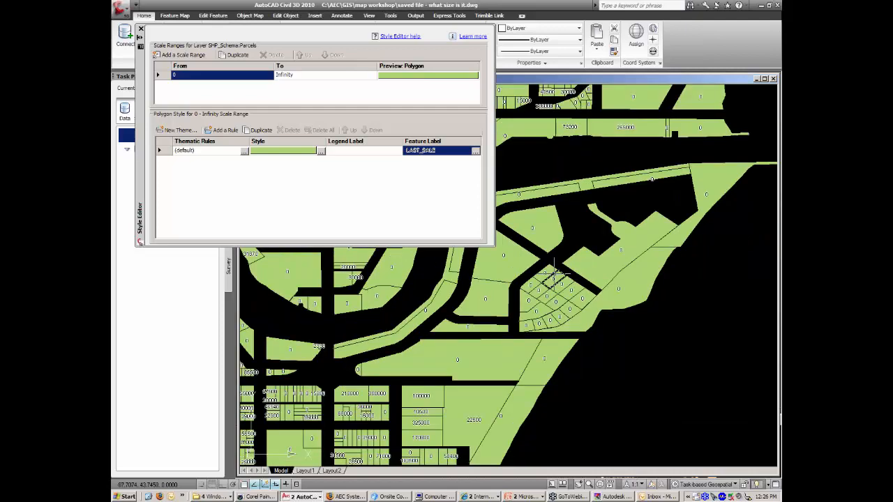
{"action": "scroll", "coordinate": [463, 363], "scroll_direction": "up", "scroll_amount": 3}
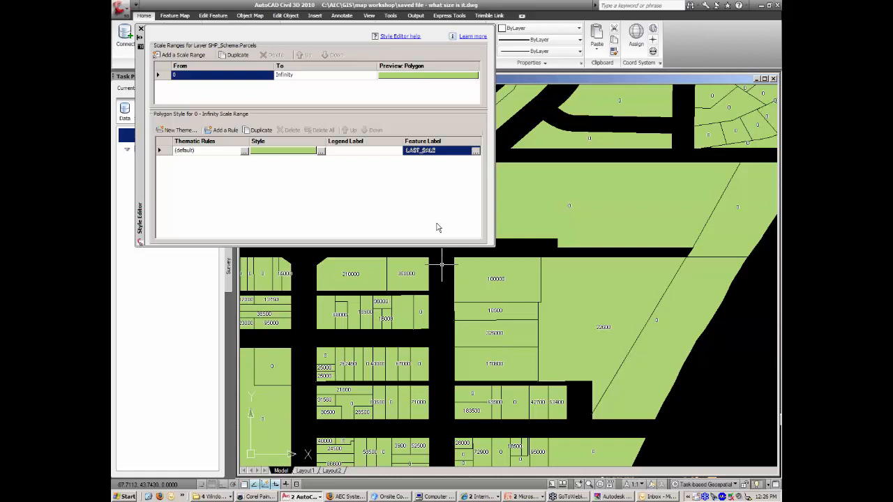
Turn off the parcel feature labels so the sale prices disappear.
{"action": "left_click", "coordinate": [475, 152]}
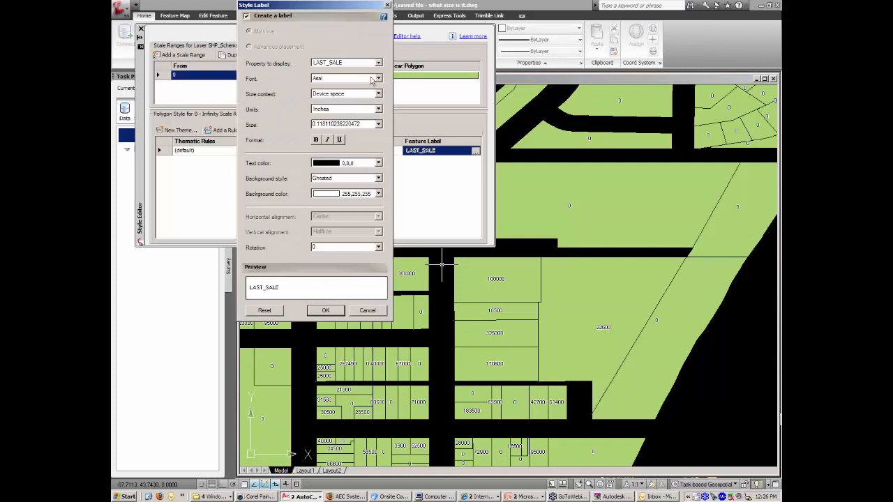
{"action": "left_click", "coordinate": [246, 16]}
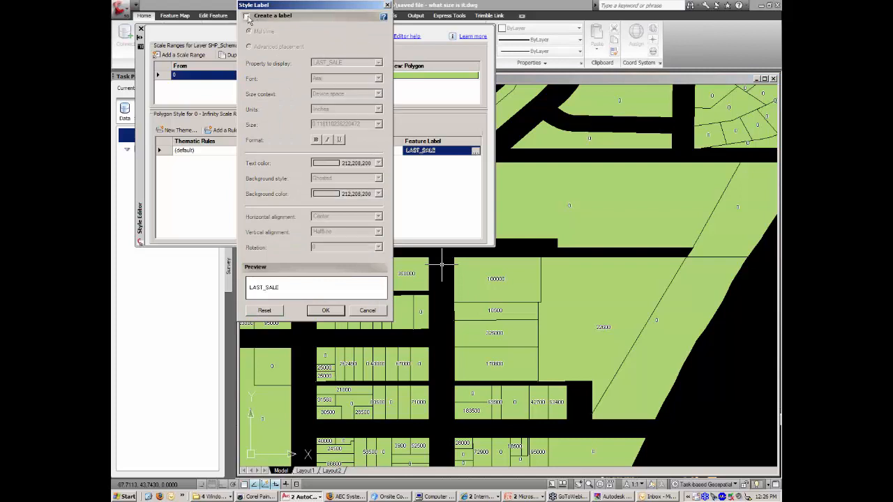
{"action": "left_click", "coordinate": [326, 310]}
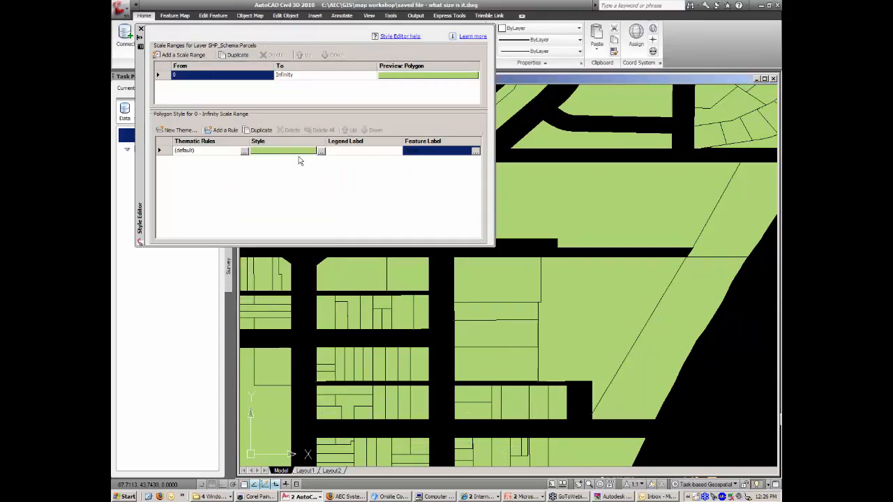
Change the parcel fill colour from green to pale grey 240,240,240.
{"action": "left_click", "coordinate": [321, 152]}
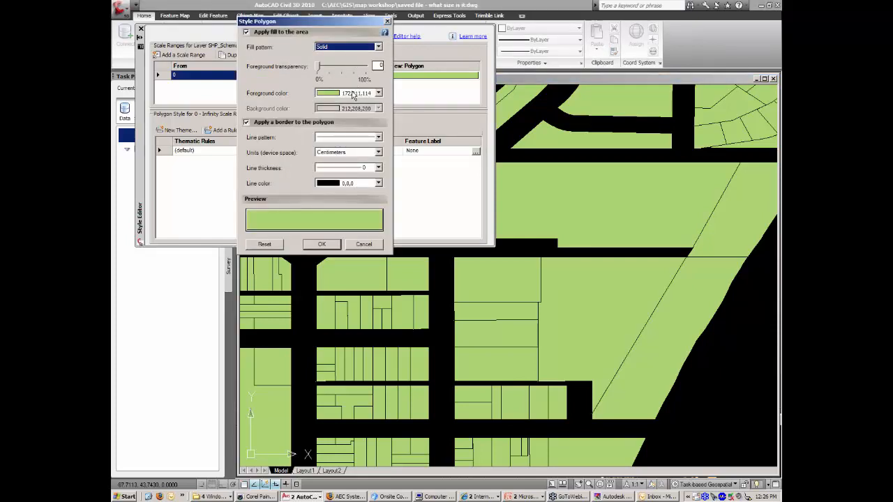
{"action": "left_click", "coordinate": [354, 93]}
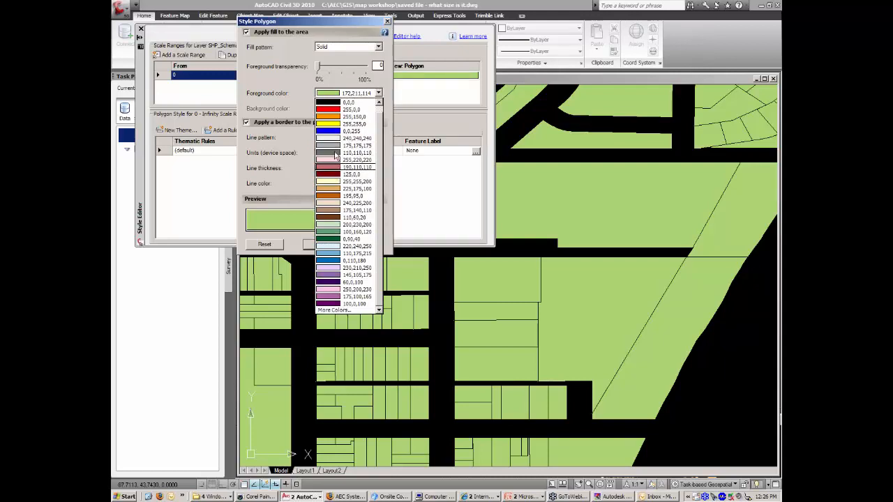
{"action": "left_click", "coordinate": [337, 139]}
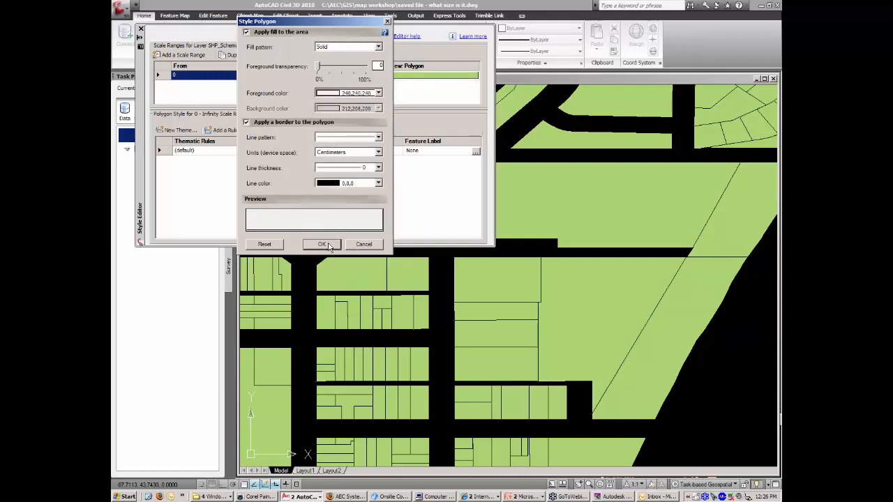
{"action": "left_click", "coordinate": [322, 245]}
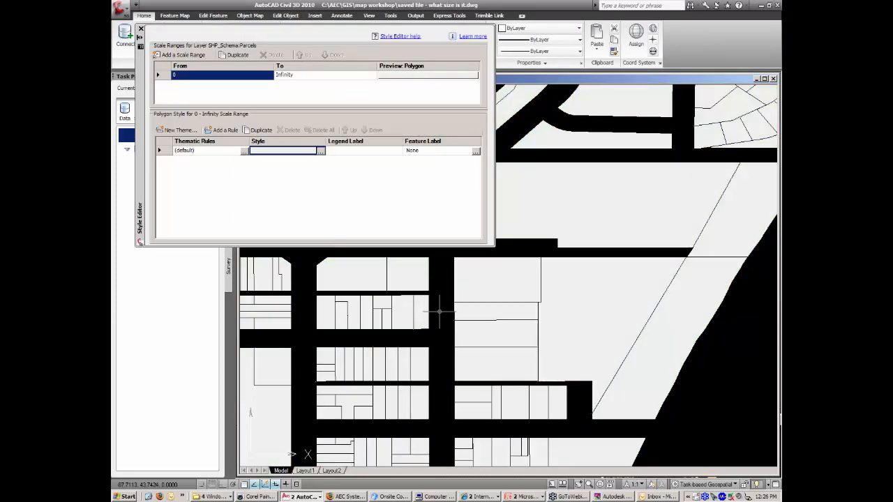
{"action": "scroll", "coordinate": [444, 308], "scroll_direction": "down", "scroll_amount": 5}
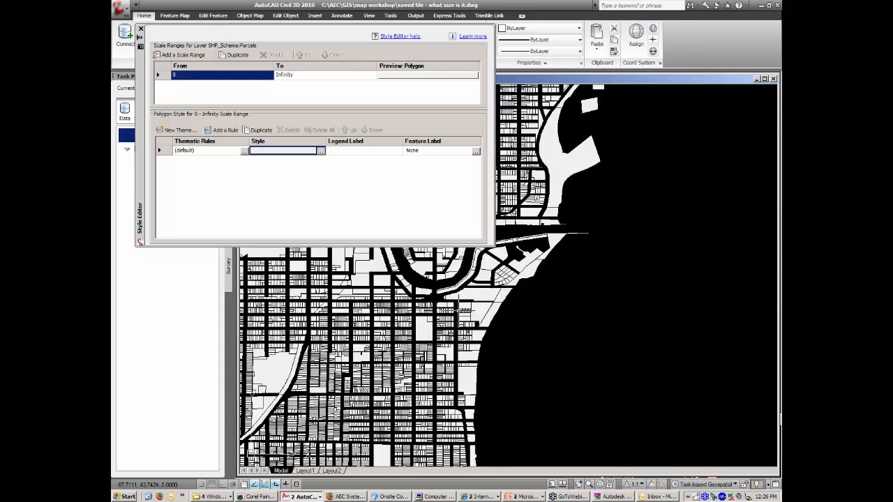
{"action": "scroll", "coordinate": [444, 307], "scroll_direction": "down", "scroll_amount": 4}
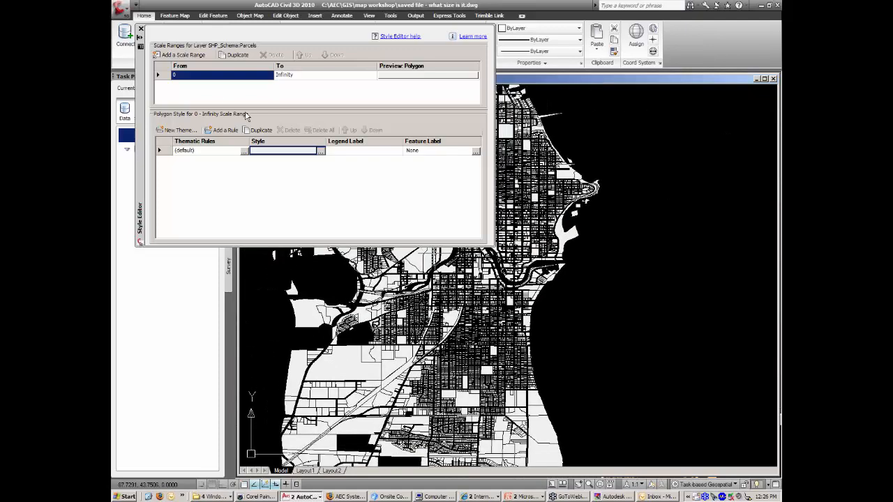
Split the style into 0–900 and 900–Infinity scale ranges, keeping the LAST_SALE label on 0–900.
{"action": "left_click", "coordinate": [171, 56]}
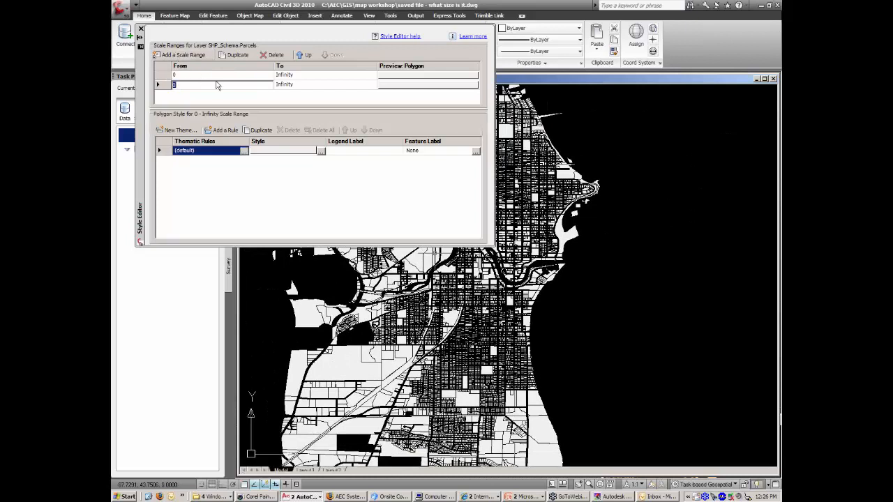
{"action": "left_click", "coordinate": [299, 75]}
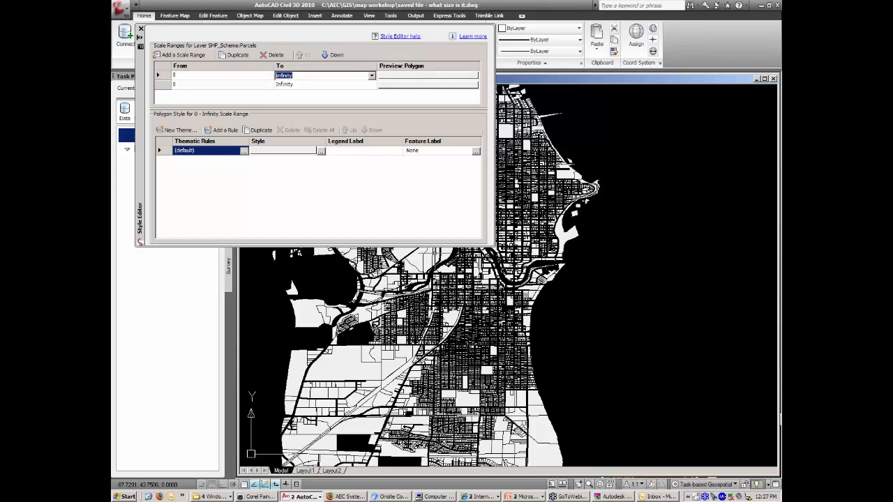
{"action": "type", "text": "900"}
{"action": "left_click", "coordinate": [222, 84]}
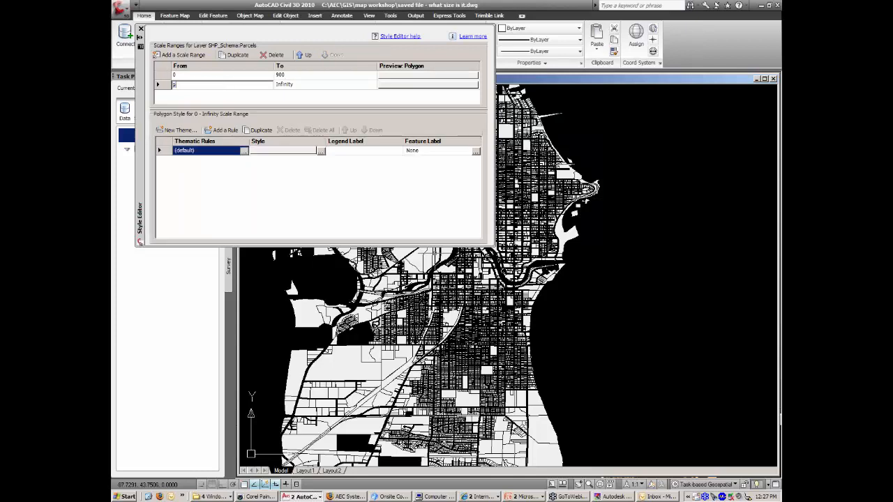
{"action": "left_click", "coordinate": [213, 77]}
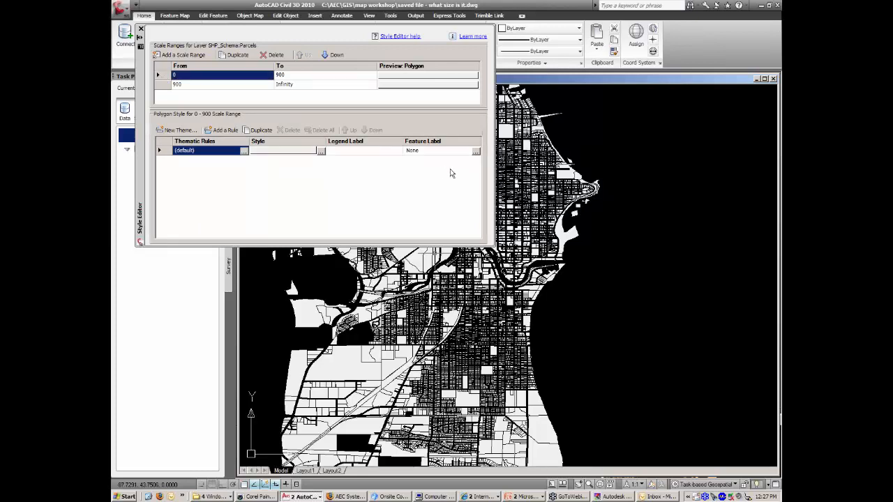
{"action": "left_click", "coordinate": [476, 152]}
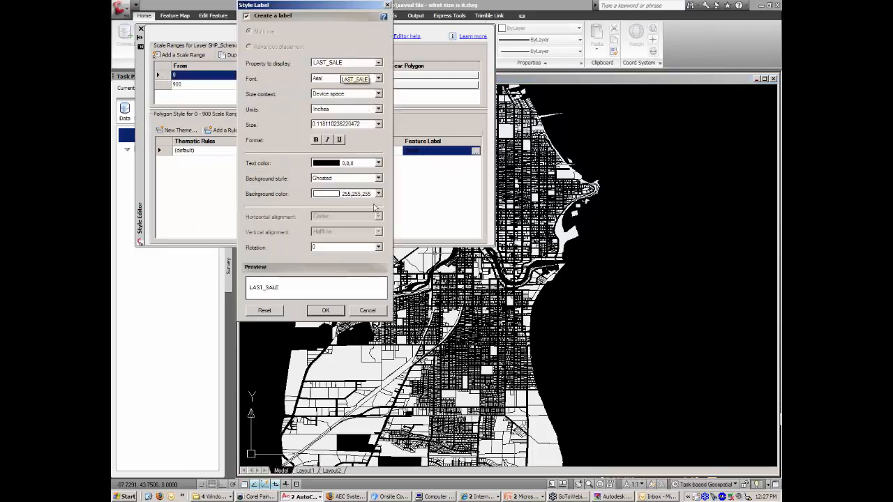
{"action": "left_click", "coordinate": [325, 310]}
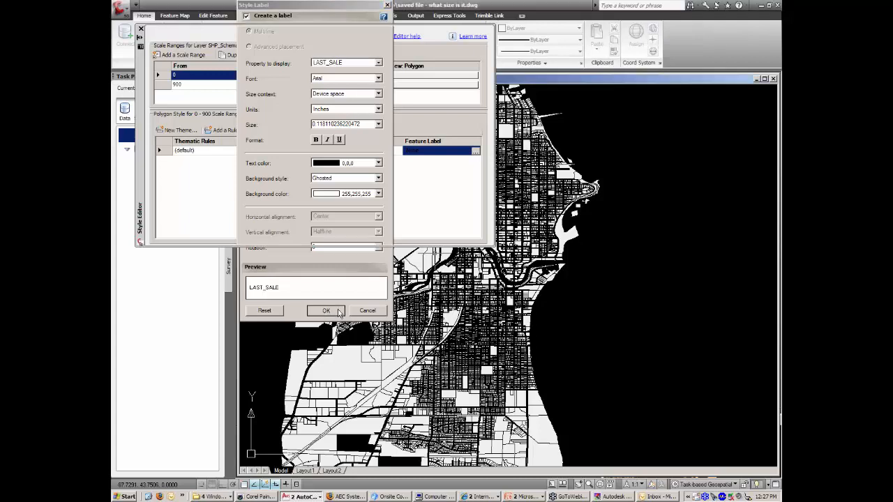
Zoom into a few city blocks and start a new theme for the 0–900 range.
{"action": "left_click", "coordinate": [188, 85]}
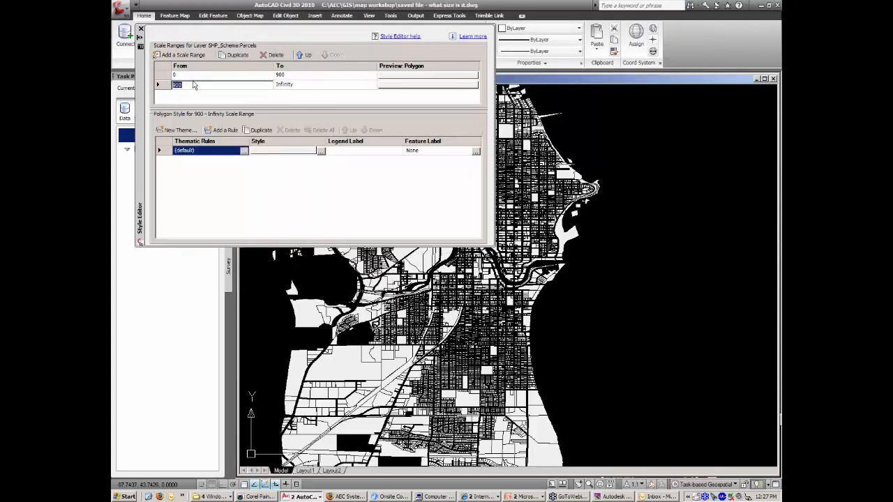
{"action": "left_click", "coordinate": [166, 76]}
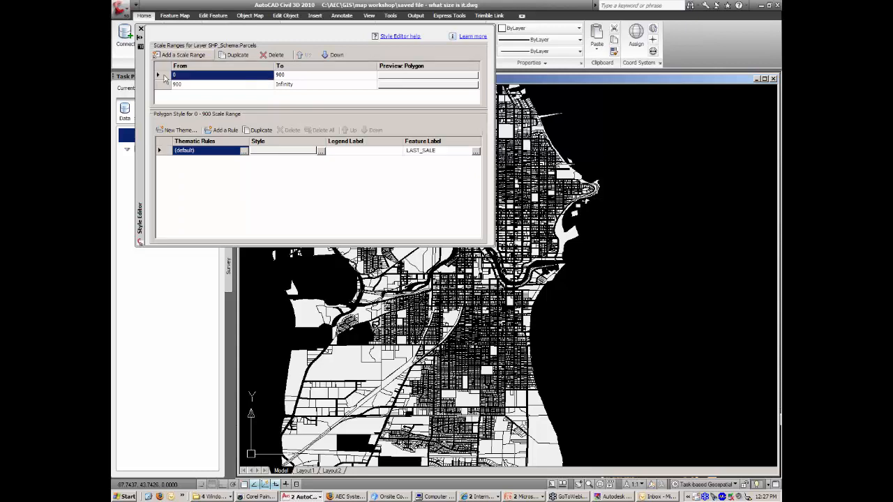
{"action": "left_click", "coordinate": [593, 162]}
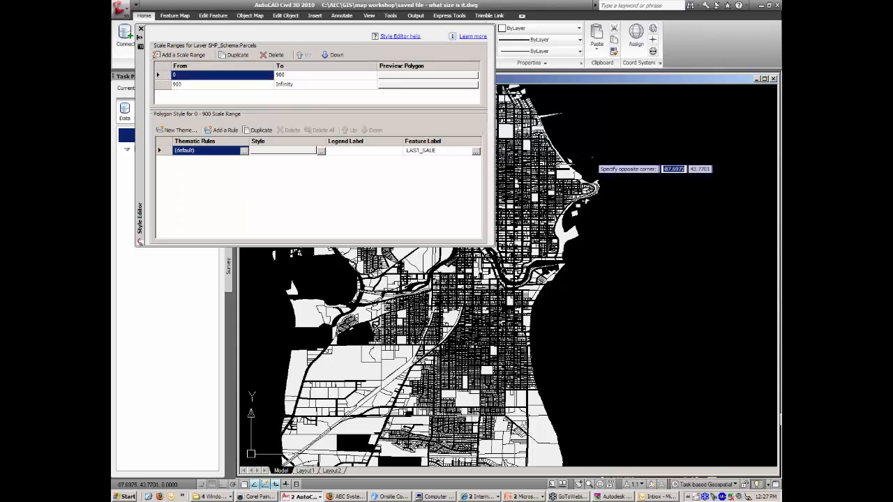
{"action": "left_click", "coordinate": [588, 156]}
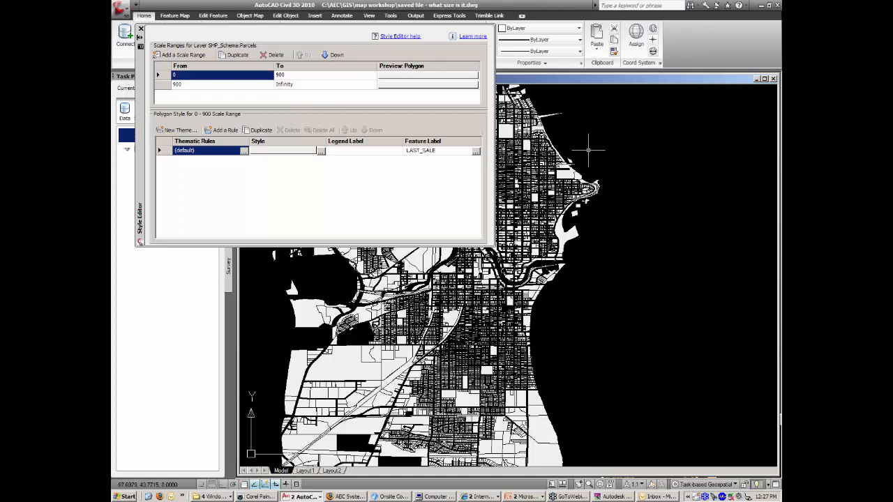
{"action": "left_click", "coordinate": [568, 180]}
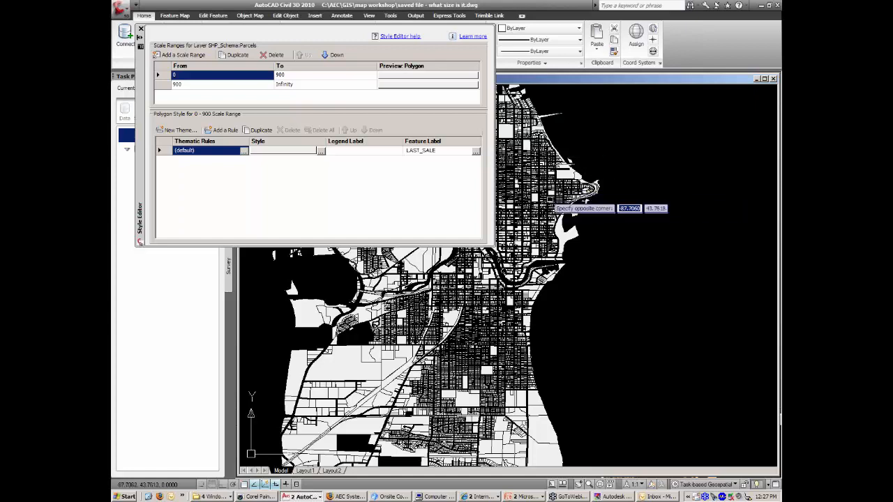
{"action": "left_click", "coordinate": [536, 212]}
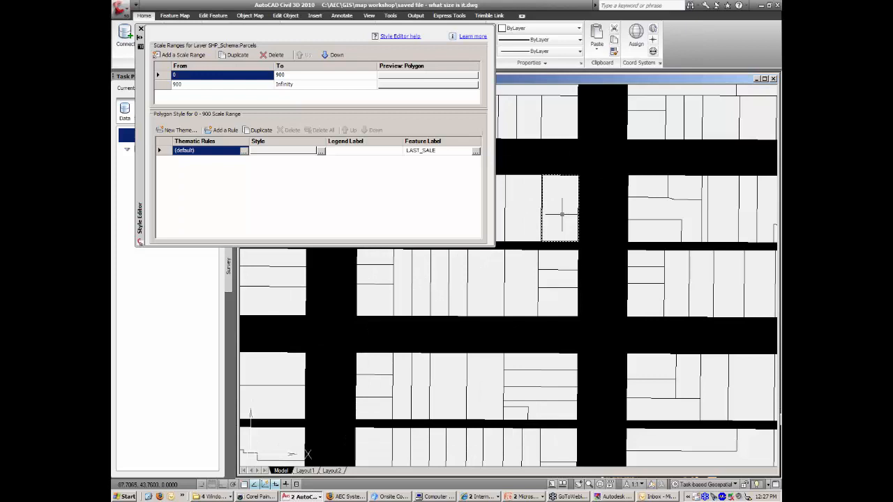
{"action": "scroll", "coordinate": [560, 219], "scroll_direction": "down", "scroll_amount": 8}
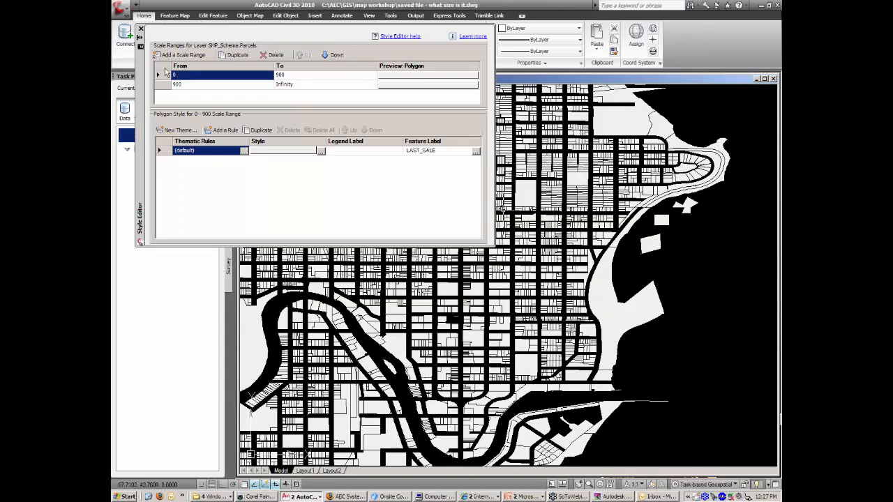
{"action": "left_click", "coordinate": [180, 130]}
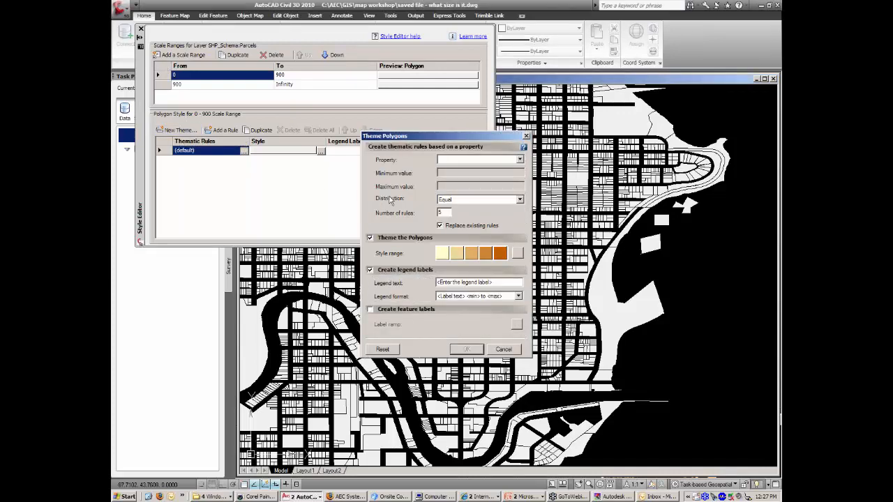
Theme the parcels by LAST_SALE with a red-to-yellow fill ramp, creating five colour rules.
{"action": "left_click", "coordinate": [520, 160]}
{"action": "left_click_drag", "start_coordinate": [522, 191], "coordinate": [522, 201]}
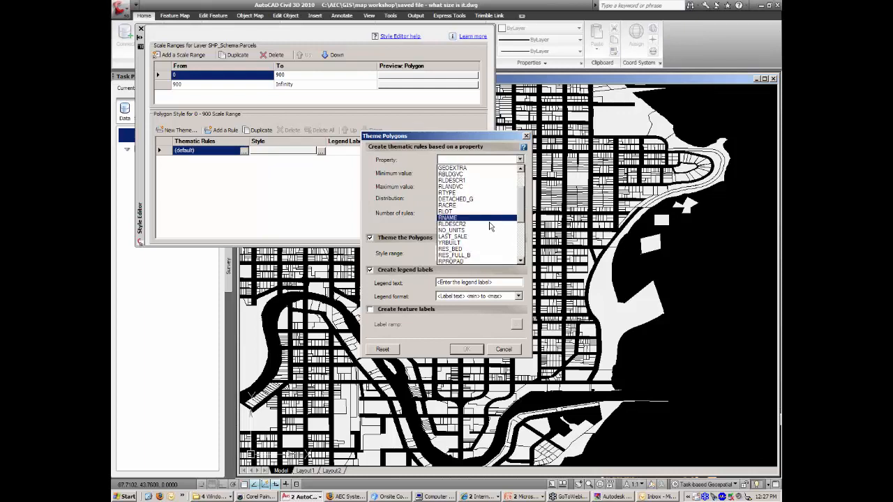
{"action": "left_click", "coordinate": [465, 239]}
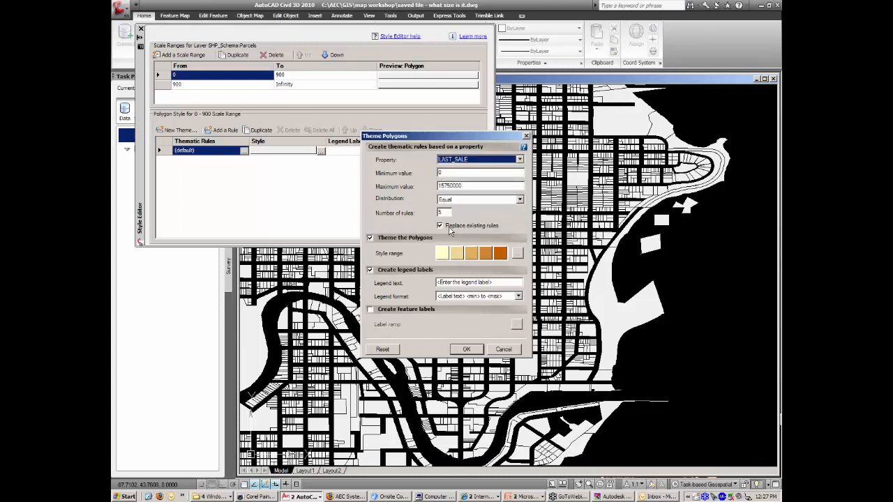
{"action": "left_click", "coordinate": [517, 254]}
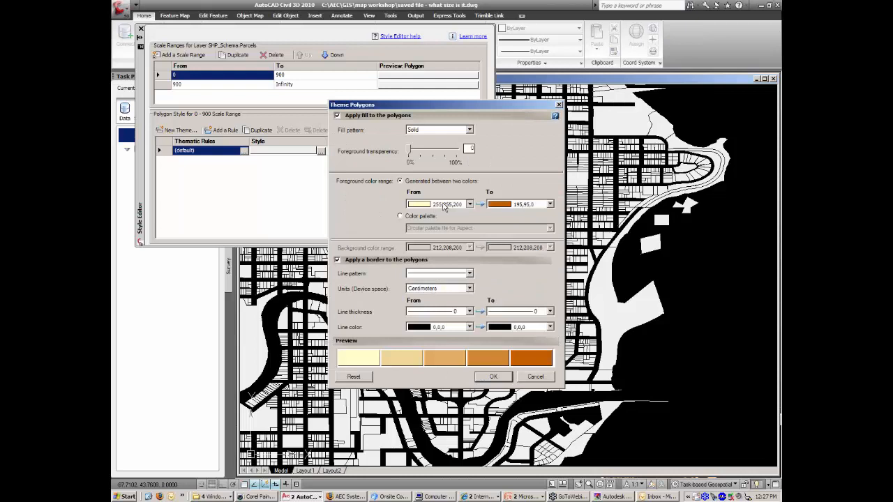
{"action": "left_click", "coordinate": [443, 205]}
{"action": "left_click", "coordinate": [439, 220]}
{"action": "left_click", "coordinate": [514, 206]}
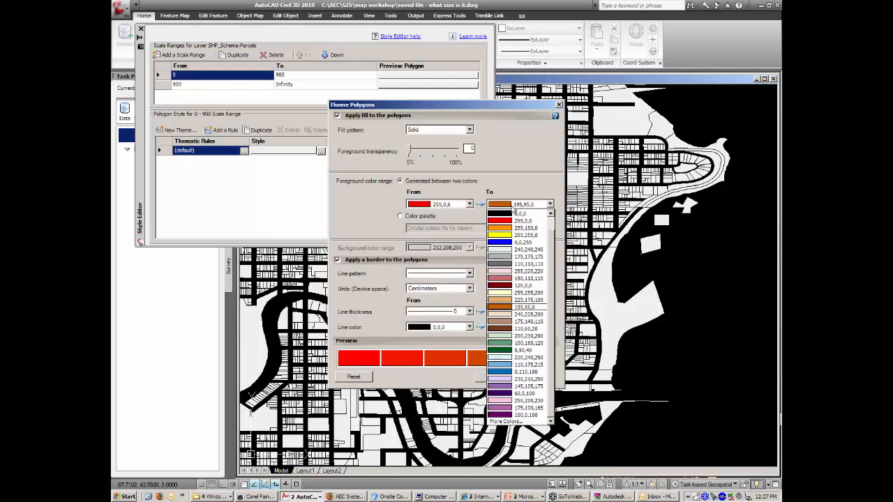
{"action": "left_click", "coordinate": [511, 236]}
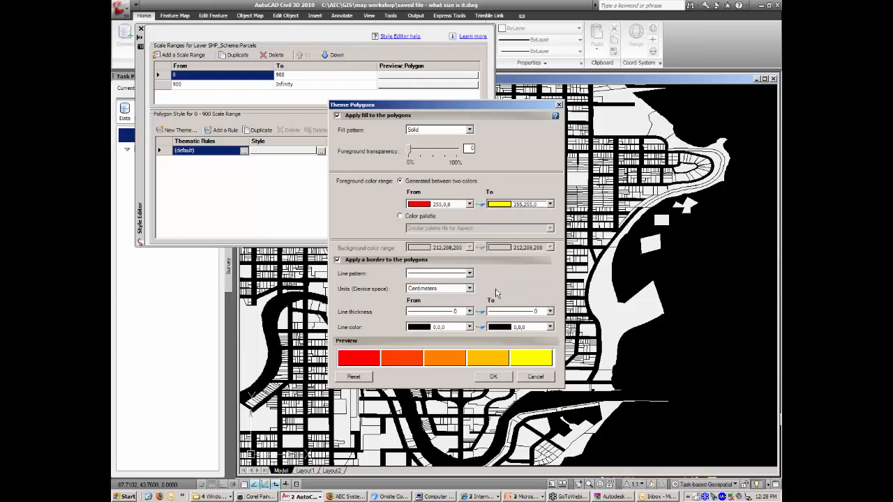
{"action": "left_click", "coordinate": [500, 377]}
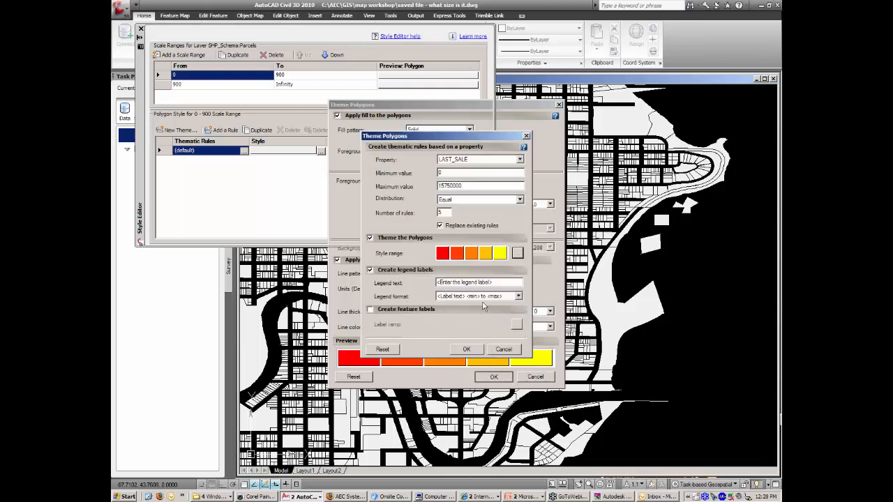
{"action": "left_click", "coordinate": [468, 350]}
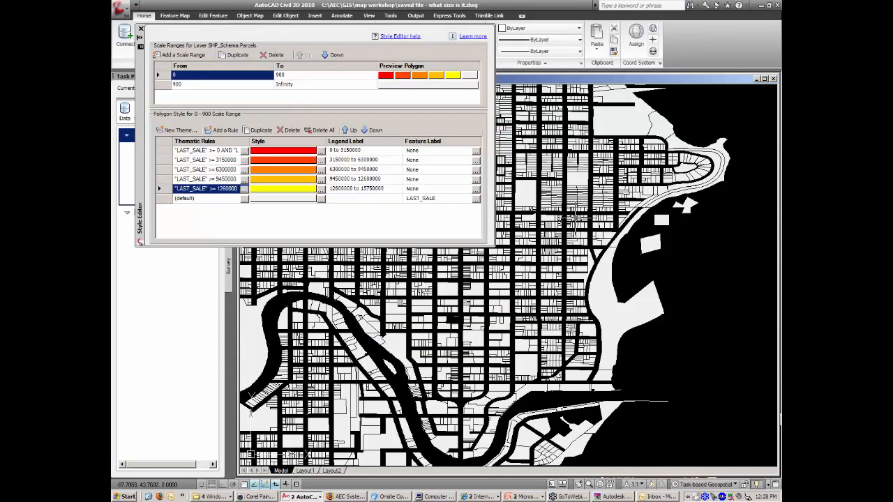
{"action": "scroll", "coordinate": [575, 211], "scroll_direction": "up", "scroll_amount": 10}
Check the red-filled parcels up close and beyond 900, then close the Style Editor.
{"action": "scroll", "coordinate": [579, 210], "scroll_direction": "up", "scroll_amount": 3}
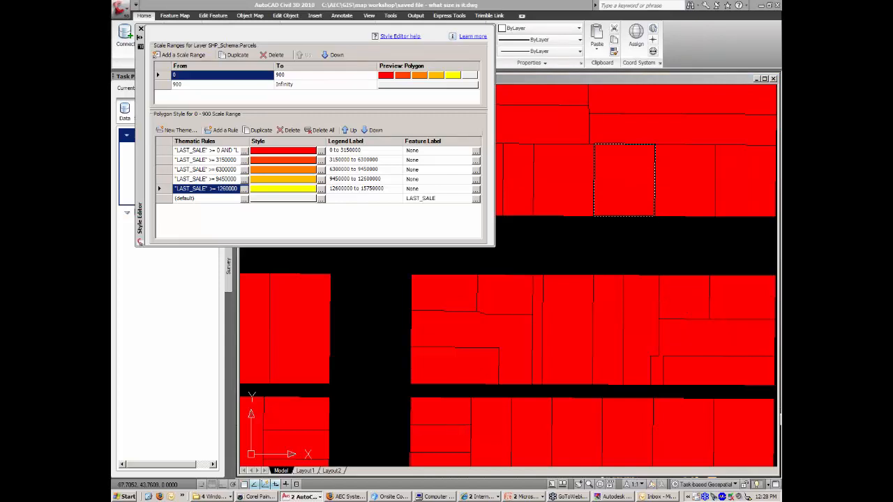
{"action": "scroll", "coordinate": [570, 253], "scroll_direction": "down", "scroll_amount": 3}
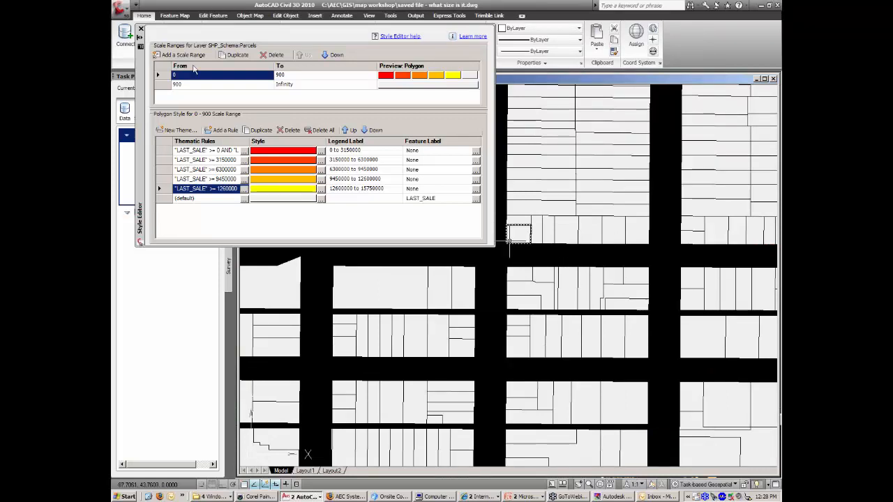
{"action": "left_click", "coordinate": [140, 31]}
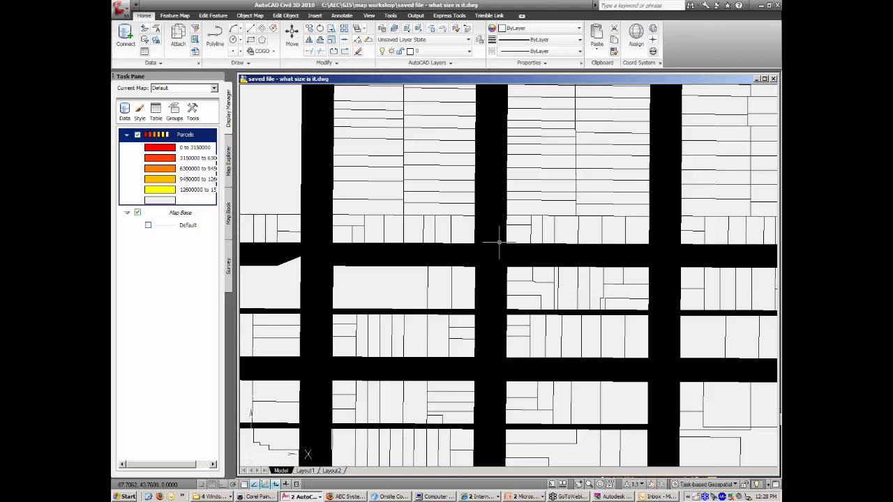
Drag services.sdf from the map workshop's FDO folder into the map as a services layer.
{"action": "scroll", "coordinate": [499, 242], "scroll_direction": "down", "scroll_amount": 2}
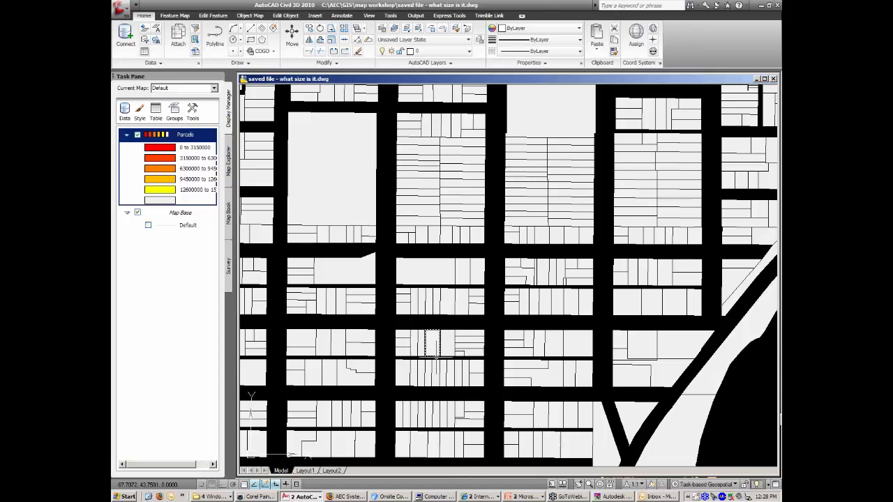
{"action": "left_click", "coordinate": [214, 497]}
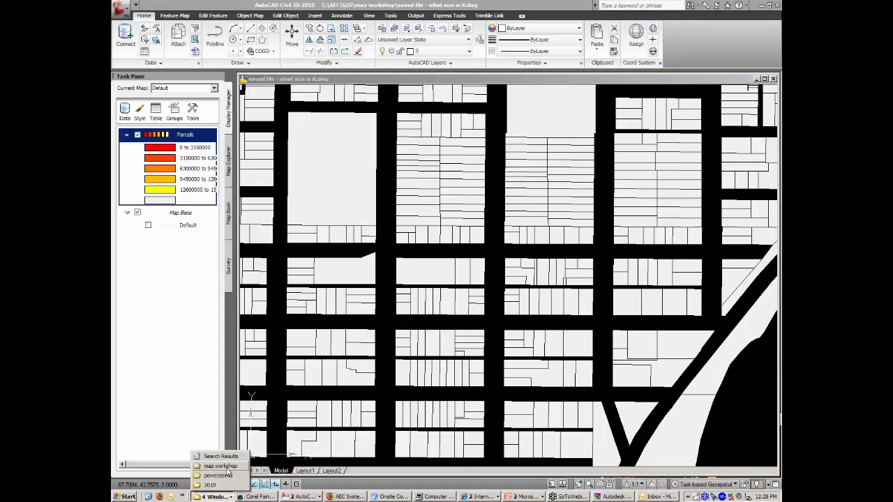
{"action": "left_click", "coordinate": [225, 466]}
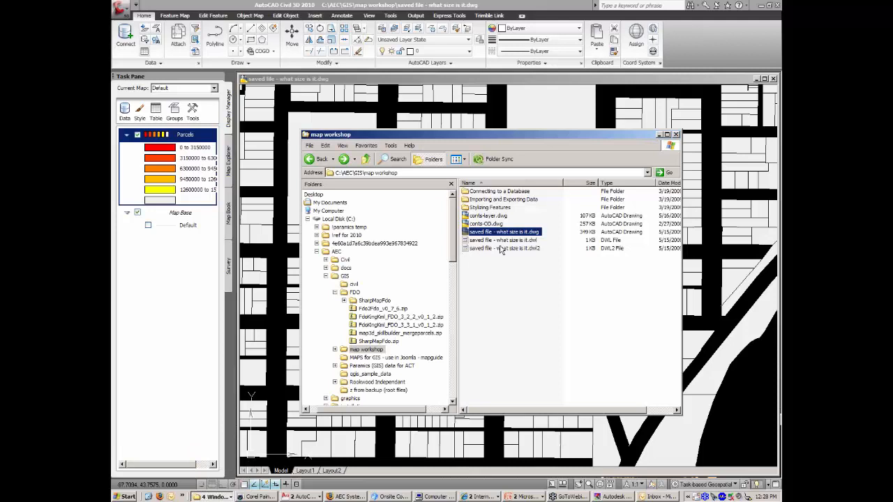
{"action": "left_click", "coordinate": [354, 292]}
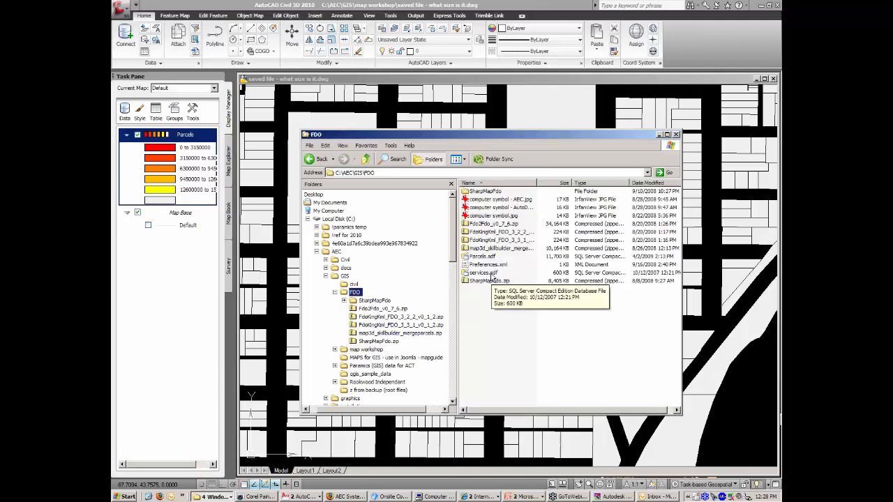
{"action": "left_click_drag", "start_coordinate": [491, 273], "coordinate": [181, 212]}
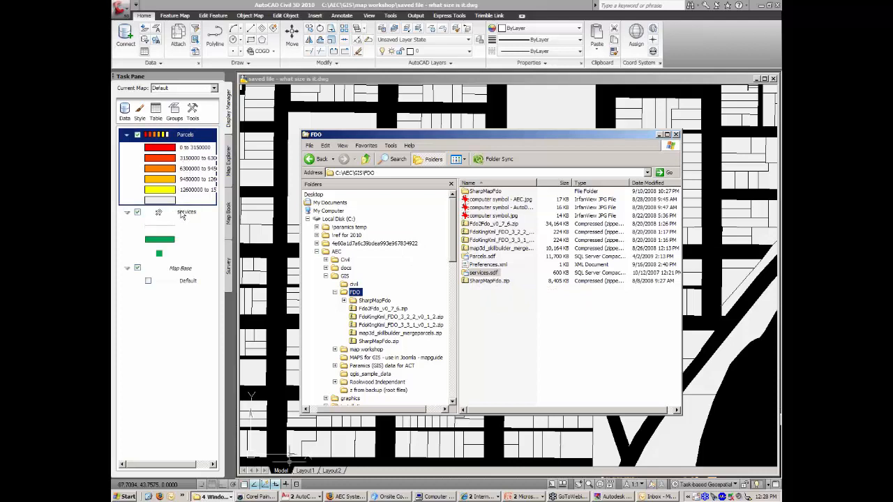
{"action": "left_click", "coordinate": [350, 6]}
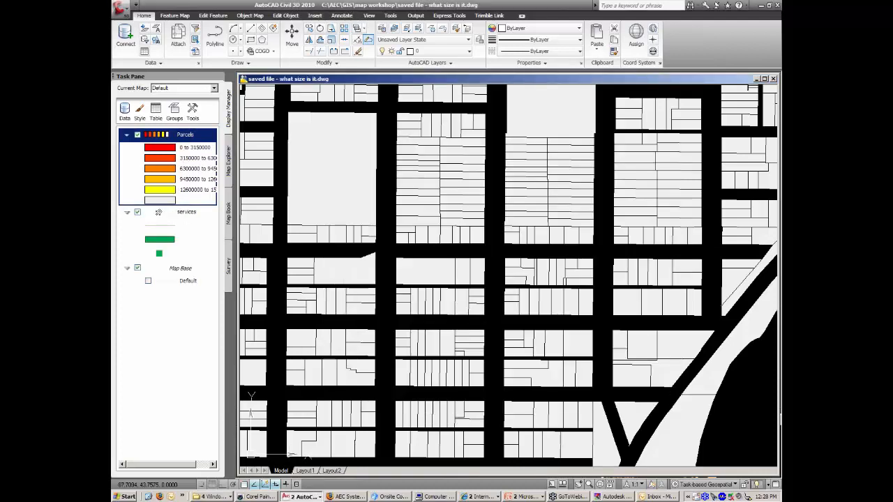
Hide the services layer, close the drawing without saving, and start a new one from acad.dwt.
{"action": "left_click", "coordinate": [137, 212]}
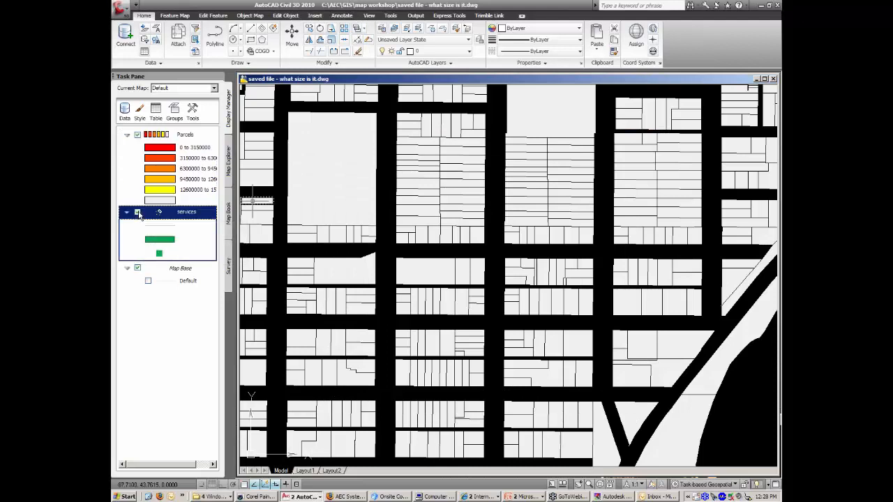
{"action": "double_click", "coordinate": [242, 82]}
{"action": "left_click", "coordinate": [452, 266]}
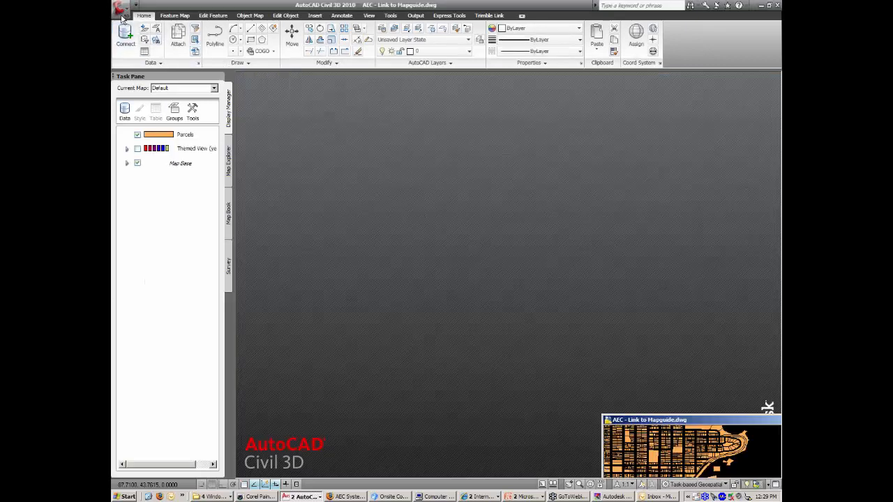
{"action": "left_click", "coordinate": [121, 7]}
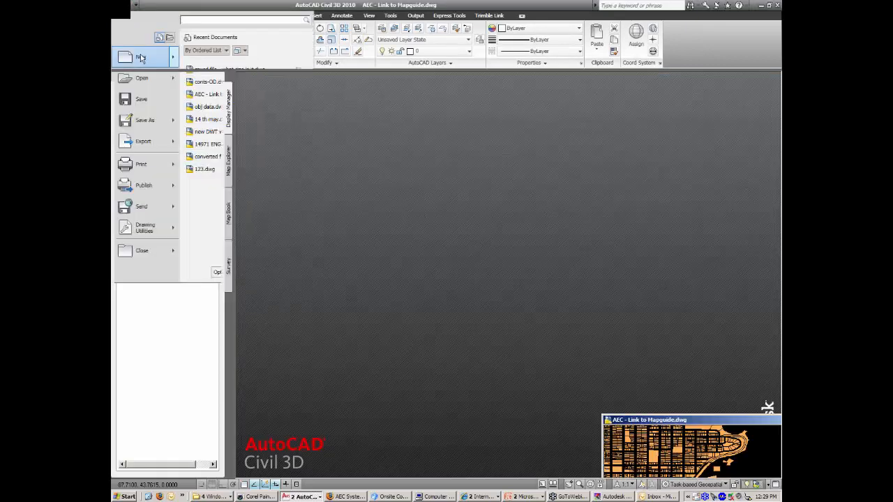
{"action": "left_click", "coordinate": [140, 58]}
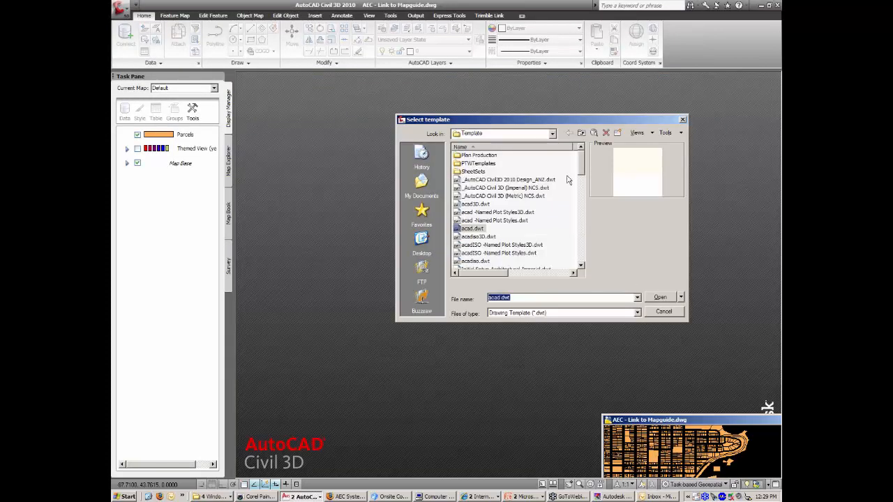
{"action": "left_click", "coordinate": [585, 289]}
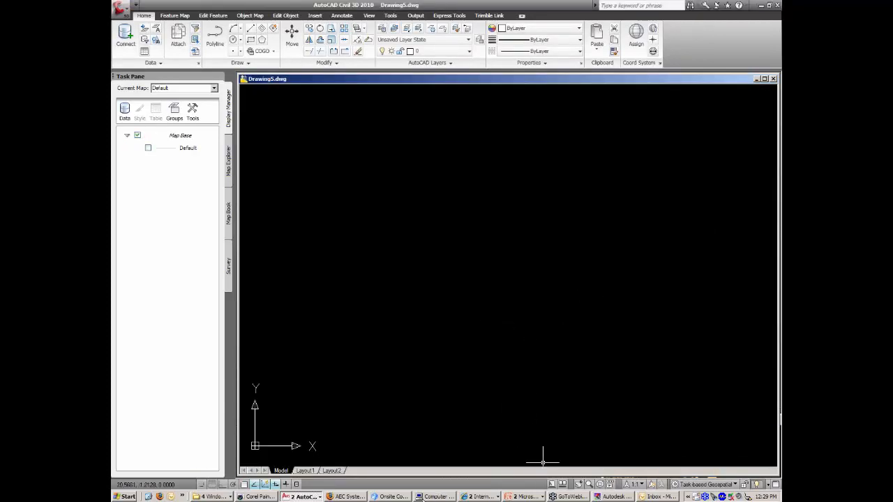
Drag Parcels.sdf from the FDO folder into the new map twice, creating Parcels and Parcels (1).
{"action": "left_click", "coordinate": [212, 497]}
{"action": "left_click", "coordinate": [210, 465]}
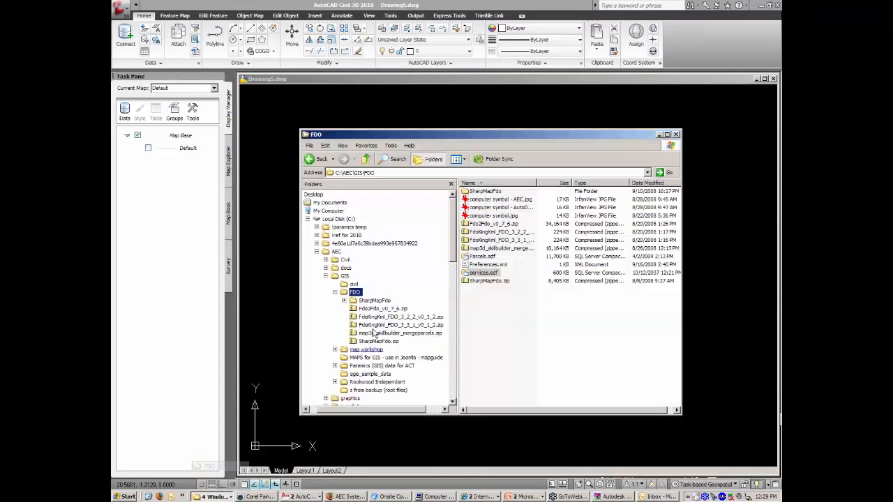
{"action": "left_click_drag", "start_coordinate": [516, 139], "coordinate": [489, 119]}
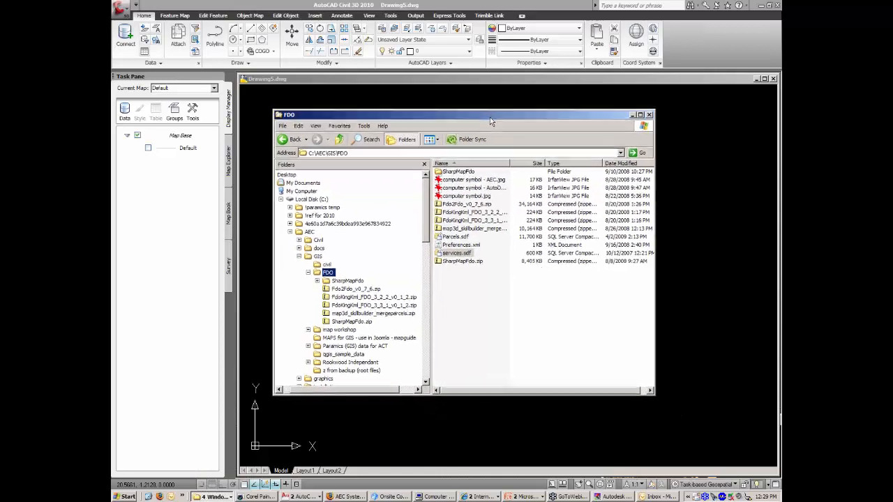
{"action": "left_click", "coordinate": [457, 236]}
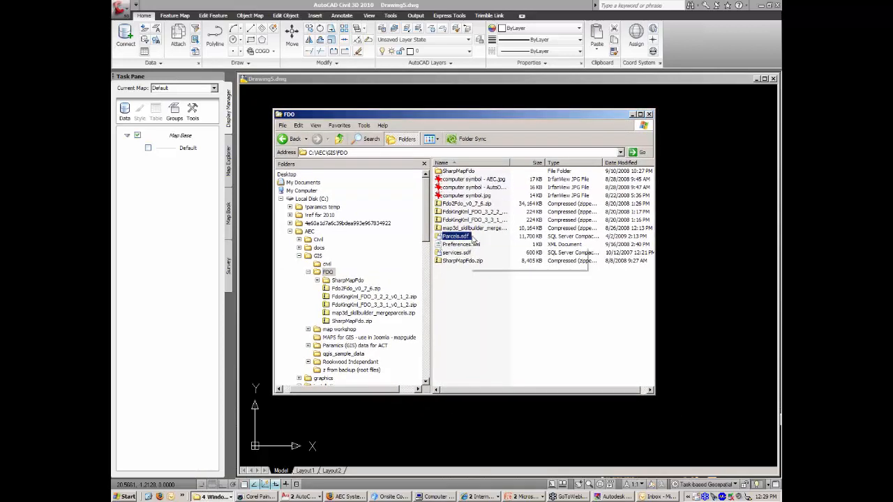
{"action": "mouse_move", "coordinate": [468, 240]}
{"action": "left_mouse_down"}
{"action": "mouse_move", "coordinate": [328, 211]}
{"action": "mouse_move", "coordinate": [196, 138]}
{"action": "left_mouse_up"}
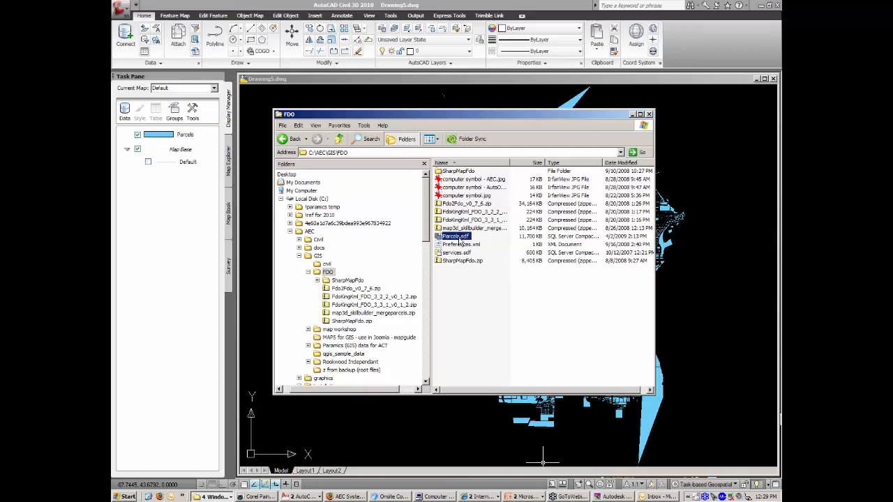
{"action": "left_click_drag", "start_coordinate": [460, 242], "coordinate": [188, 149]}
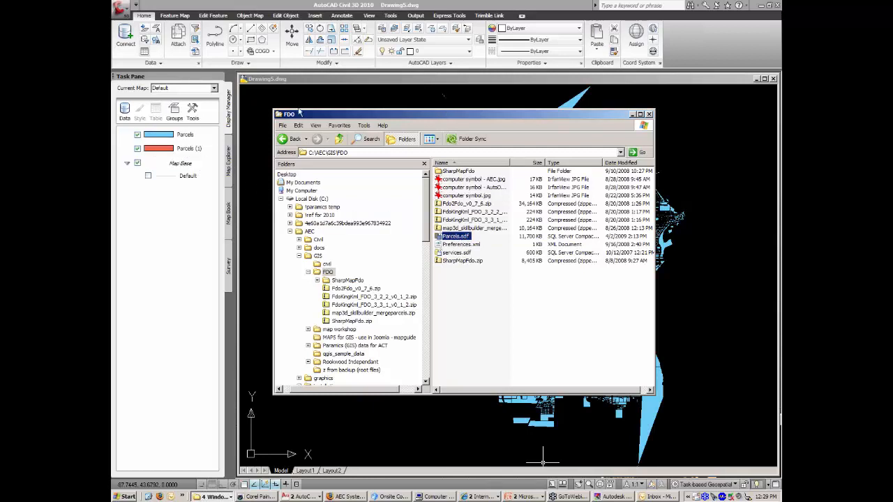
Back in the drawing, begin a zoom window around the parcel blocks.
{"action": "left_click", "coordinate": [342, 82]}
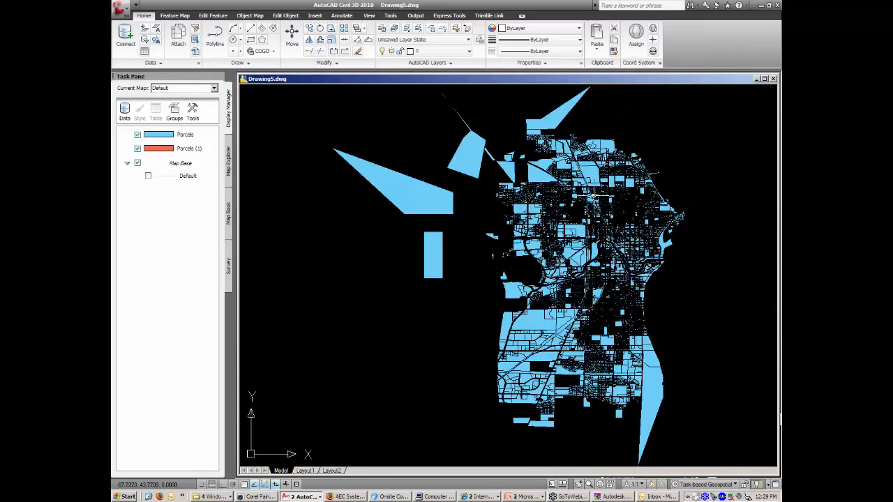
{"action": "key", "text": "Return"}
{"action": "left_click", "coordinate": [560, 228]}
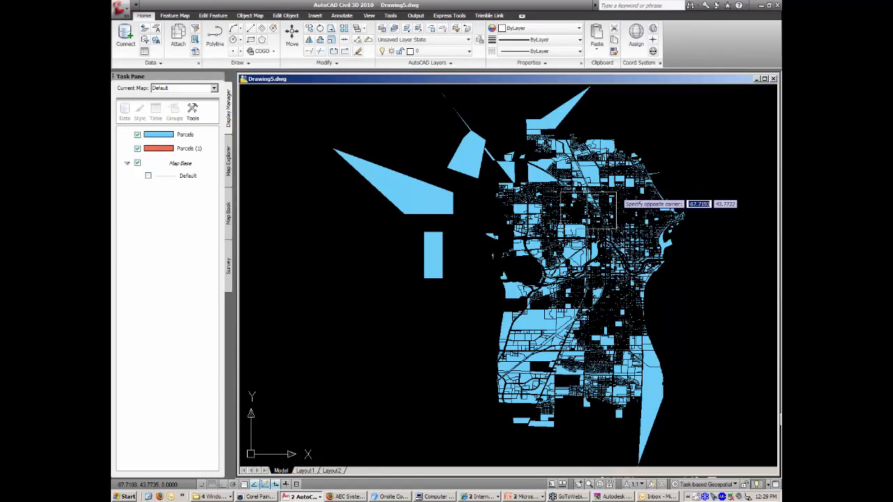
Zoom into the blocks and restyle the Parcels layer with no fill and 240,240,240 outlines.
{"action": "left_click", "coordinate": [616, 191]}
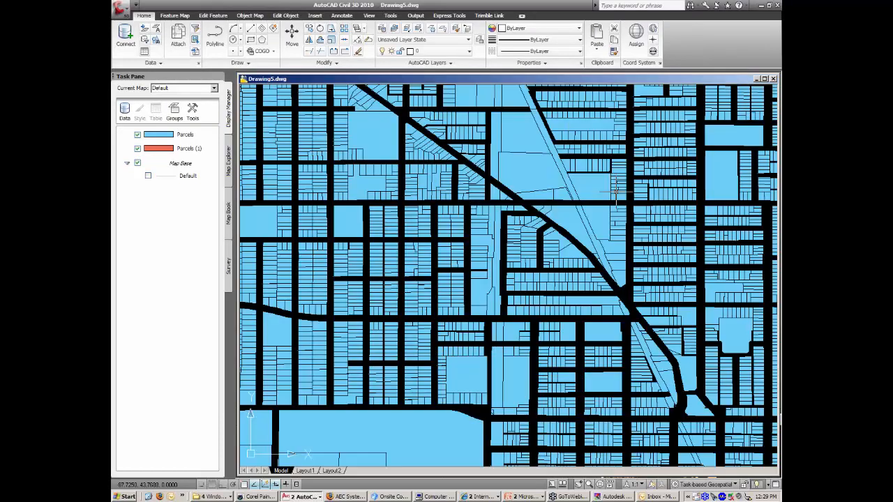
{"action": "left_click", "coordinate": [186, 136]}
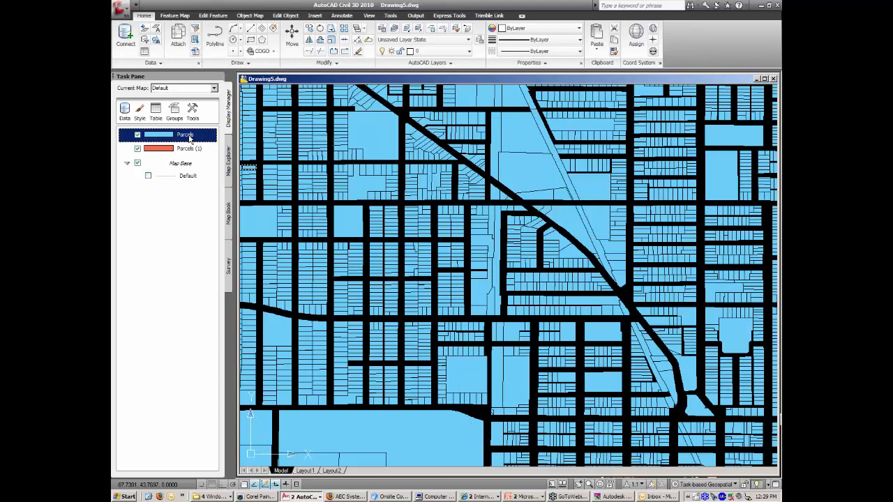
{"action": "right_click", "coordinate": [189, 137]}
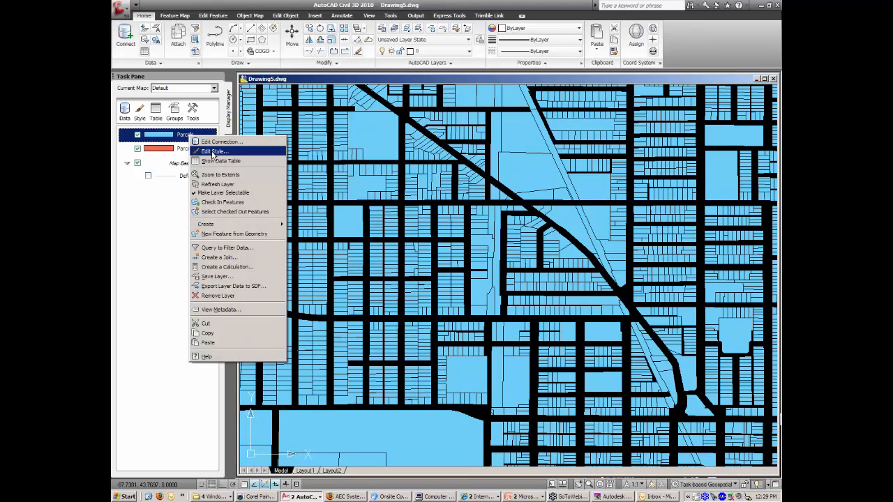
{"action": "left_click", "coordinate": [213, 151]}
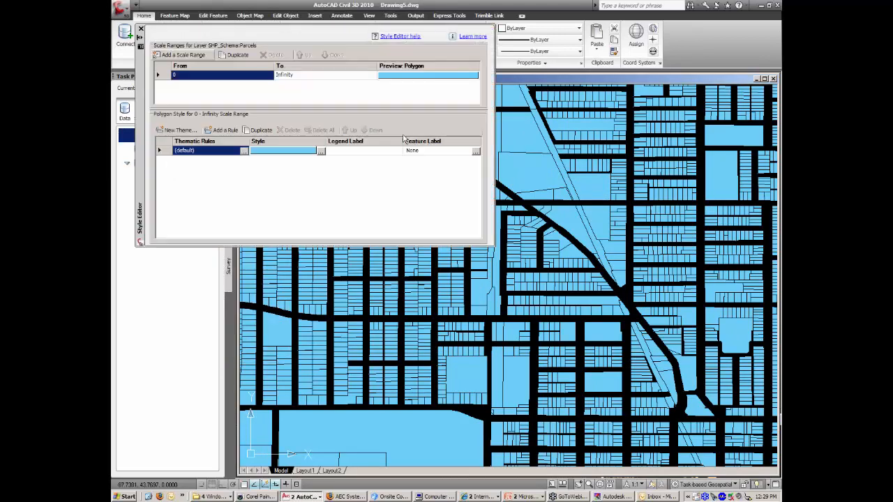
{"action": "left_click", "coordinate": [321, 150]}
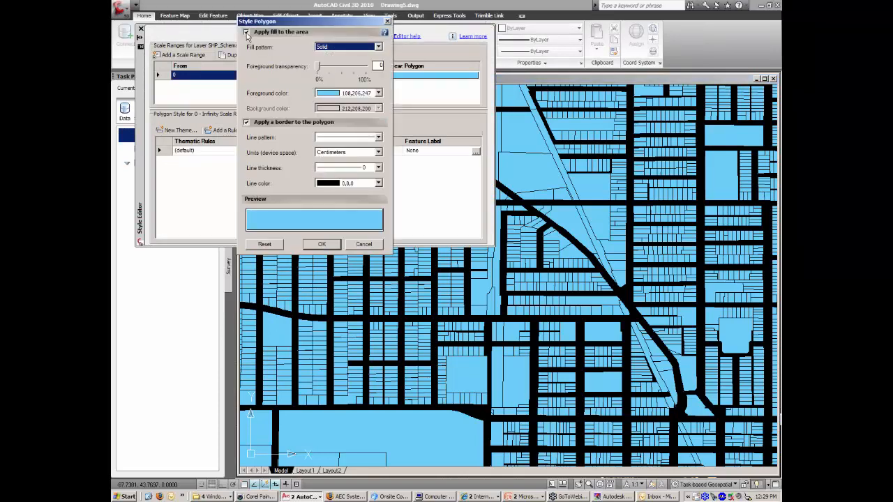
{"action": "left_click", "coordinate": [247, 32]}
{"action": "left_click", "coordinate": [378, 139]}
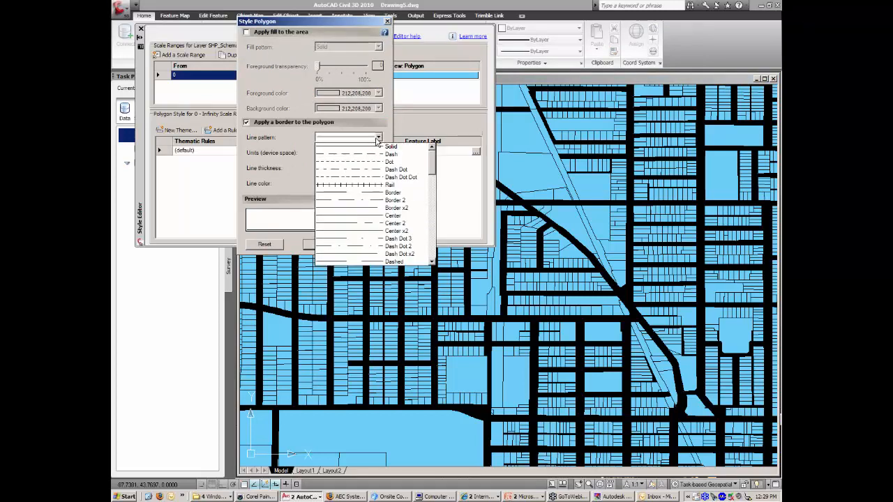
{"action": "left_click", "coordinate": [382, 146]}
{"action": "left_click", "coordinate": [378, 184]}
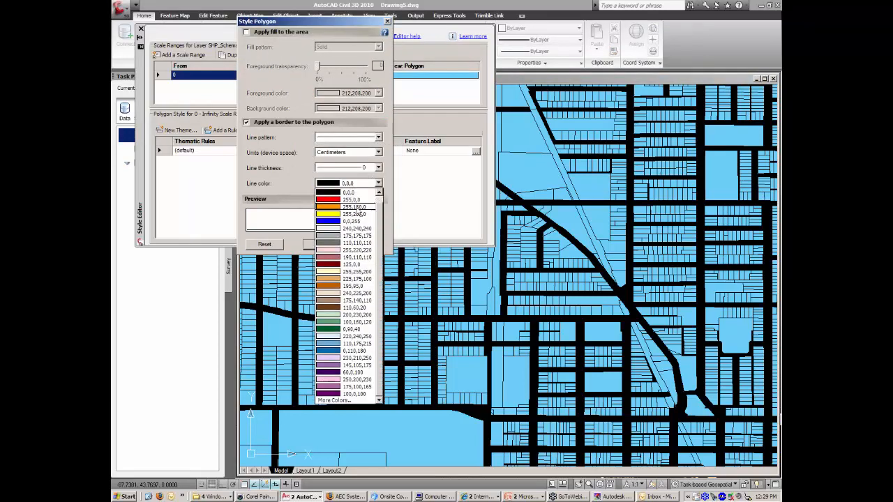
{"action": "left_click", "coordinate": [346, 228]}
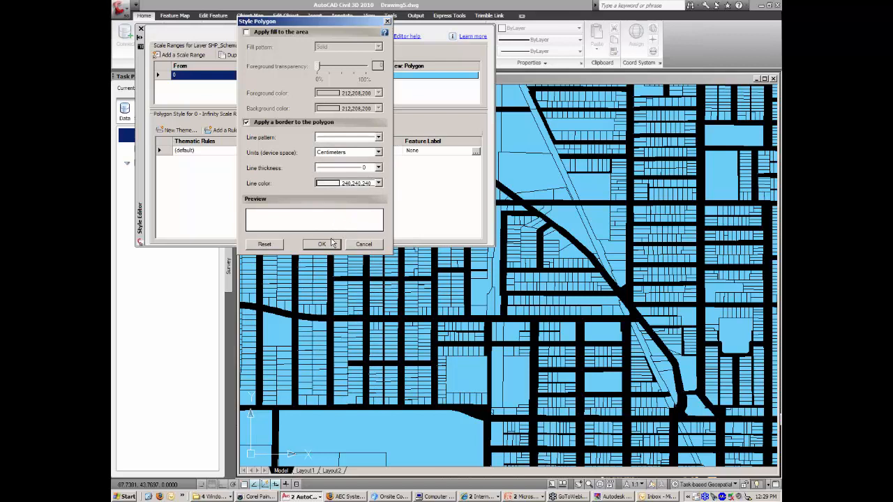
{"action": "left_click", "coordinate": [332, 246]}
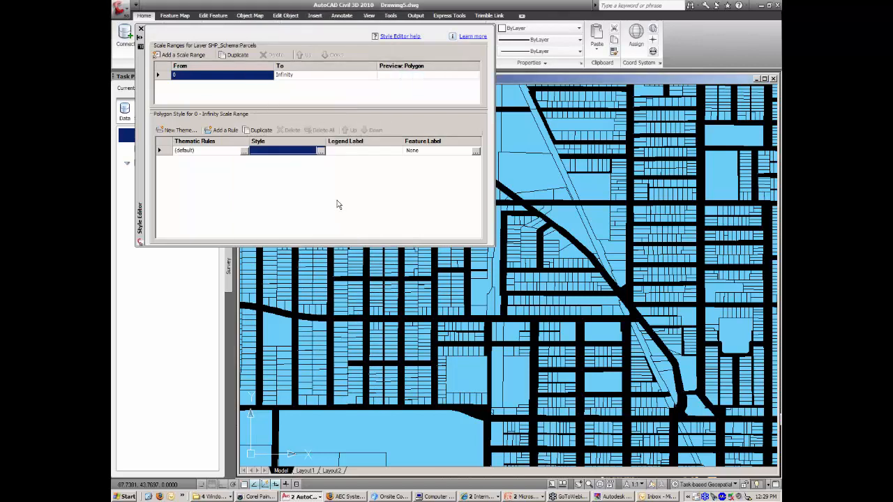
{"action": "left_click", "coordinate": [141, 31]}
Remove both the fill and the border from the Parcels (1) polygon style.
{"action": "right_click", "coordinate": [199, 151]}
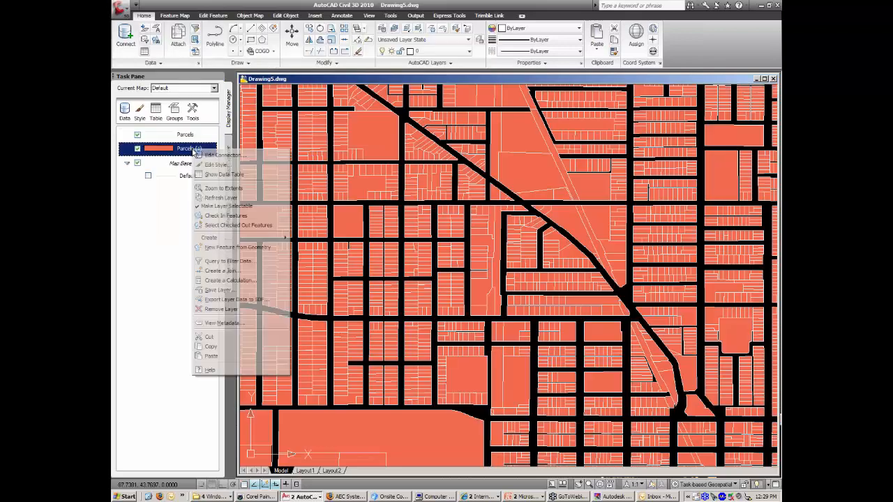
{"action": "left_click", "coordinate": [219, 165]}
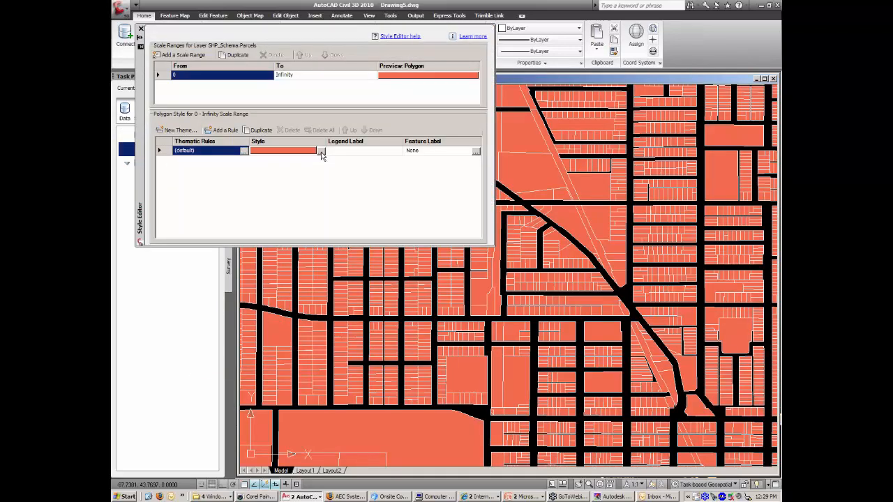
{"action": "left_click", "coordinate": [321, 152]}
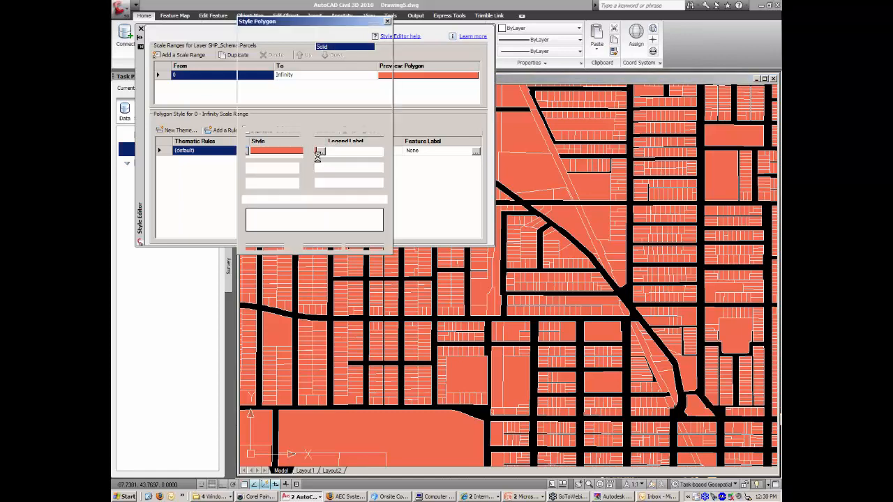
{"action": "left_click", "coordinate": [246, 32]}
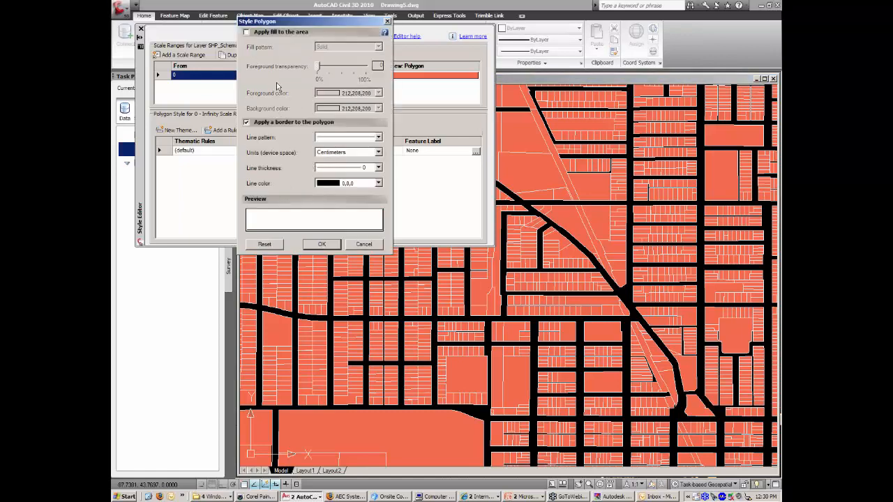
{"action": "left_click", "coordinate": [247, 123]}
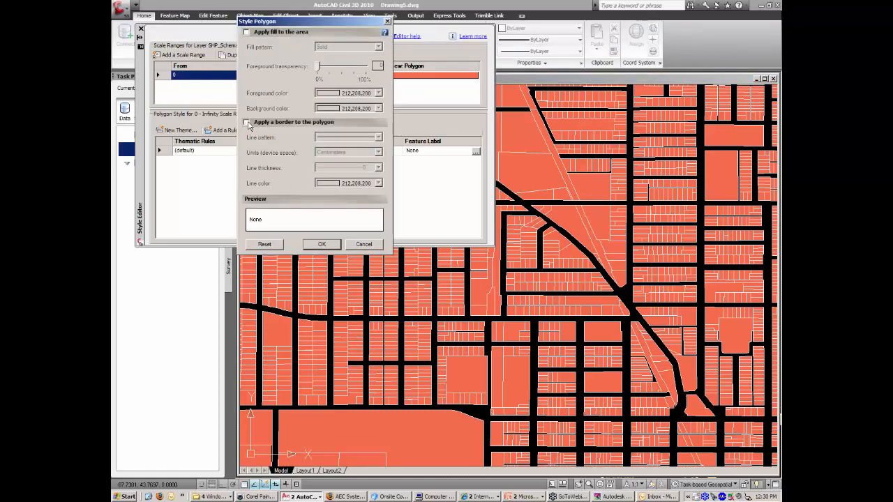
{"action": "left_click", "coordinate": [322, 244]}
Add a LAST_SALE feature label to each parcel in Parcels (1).
{"action": "left_click", "coordinate": [476, 152]}
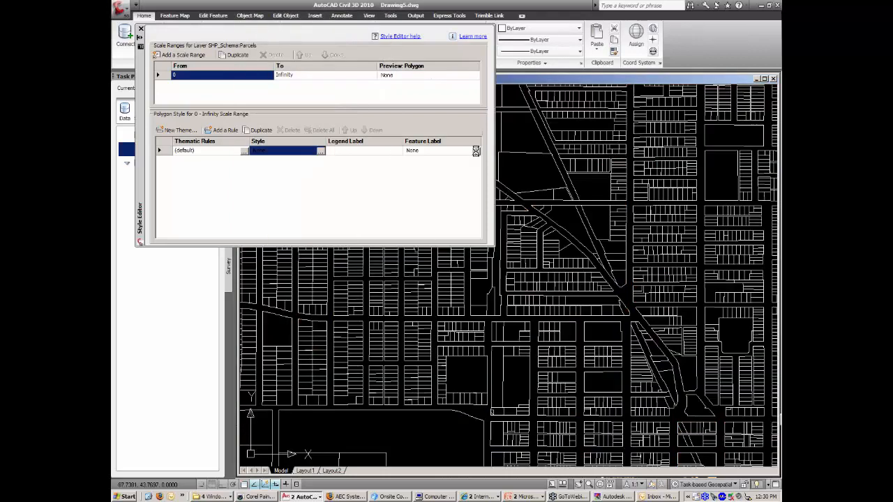
{"action": "left_click", "coordinate": [364, 67]}
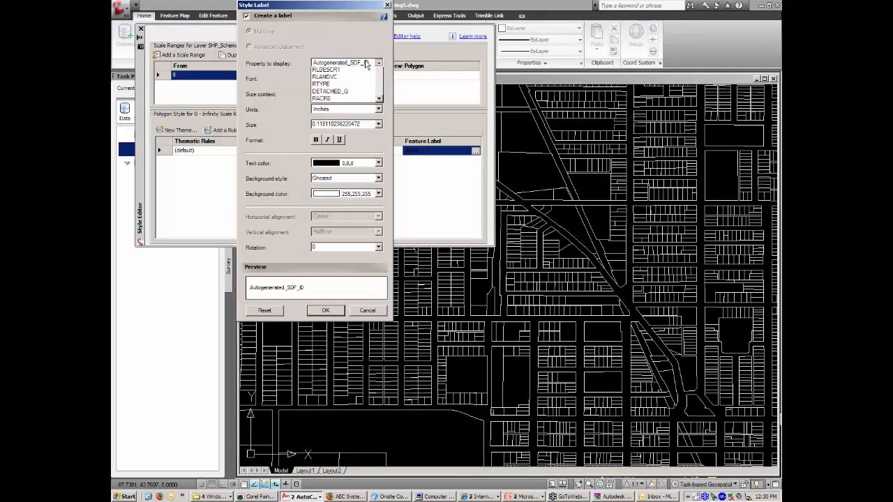
{"action": "left_click_drag", "start_coordinate": [379, 93], "coordinate": [379, 109]}
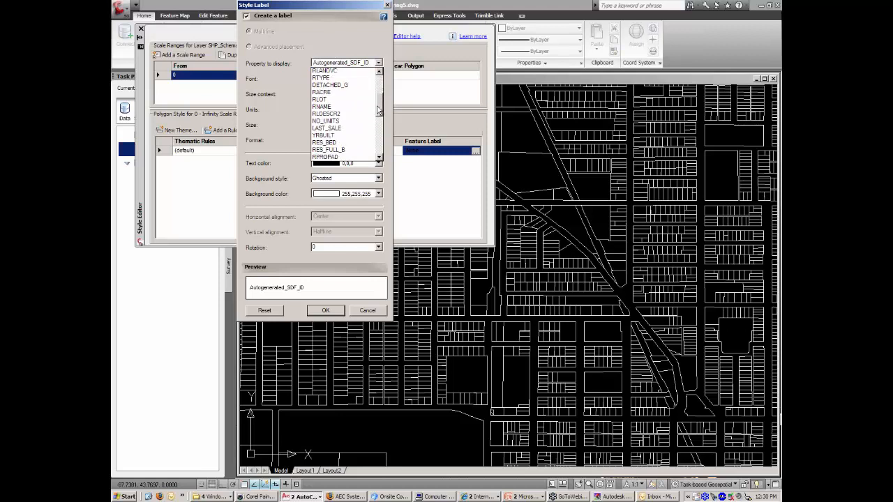
{"action": "left_click", "coordinate": [327, 128]}
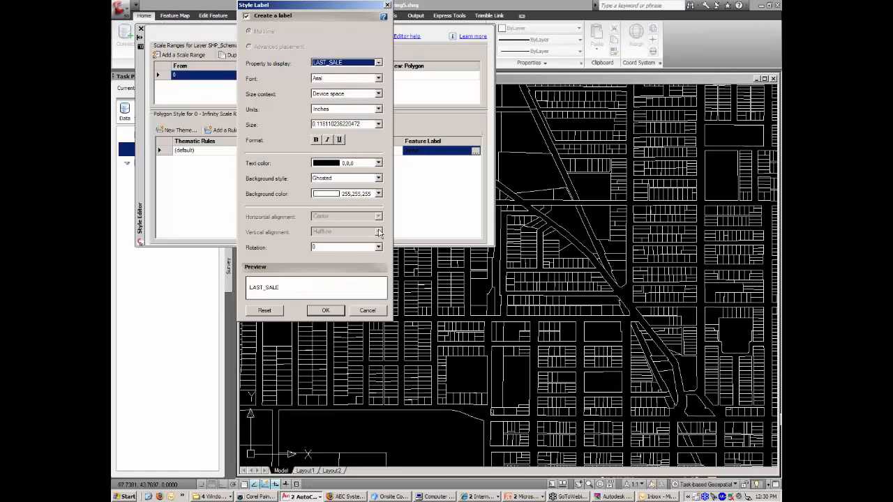
{"action": "left_click", "coordinate": [328, 311]}
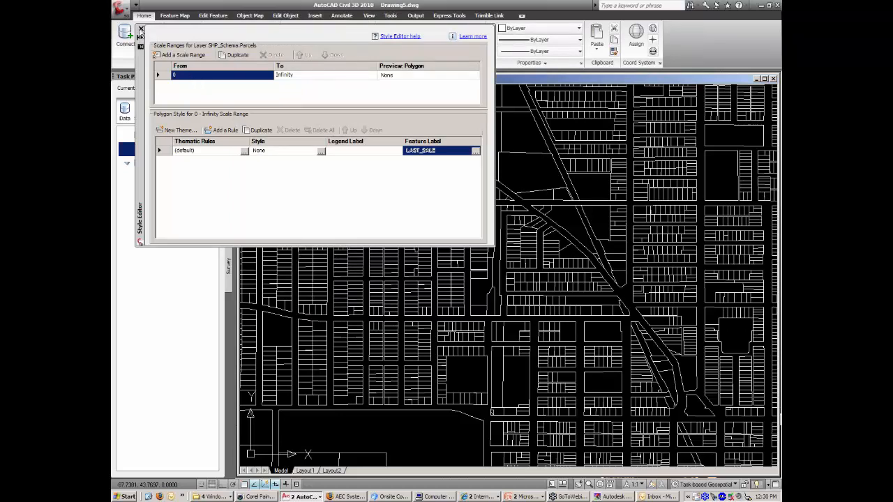
{"action": "left_click", "coordinate": [140, 32]}
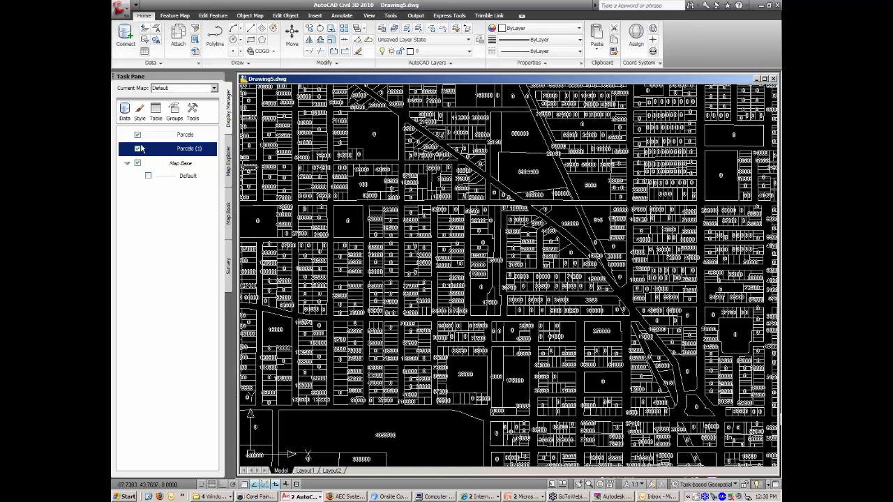
Toggle Parcels (1) off and on to compare, then rename it Sale Price.
{"action": "left_click", "coordinate": [138, 150]}
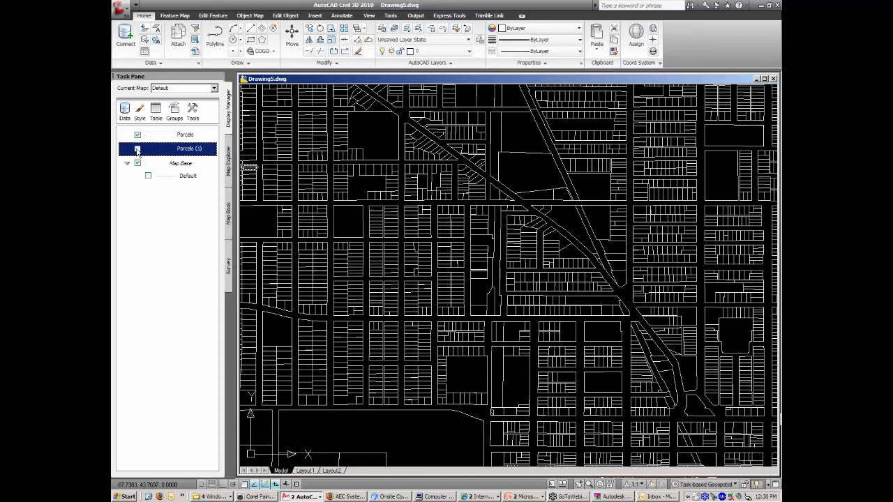
{"action": "left_click", "coordinate": [138, 151]}
{"action": "right_click", "coordinate": [190, 149]}
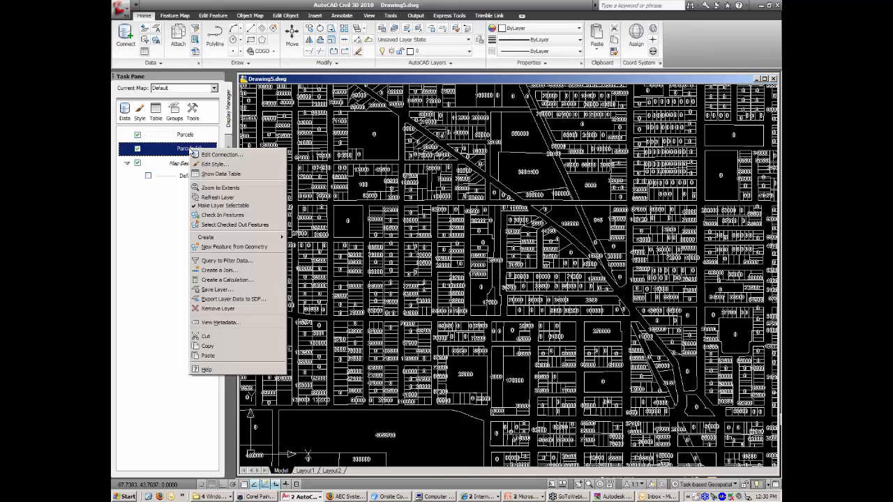
{"action": "left_click", "coordinate": [190, 150]}
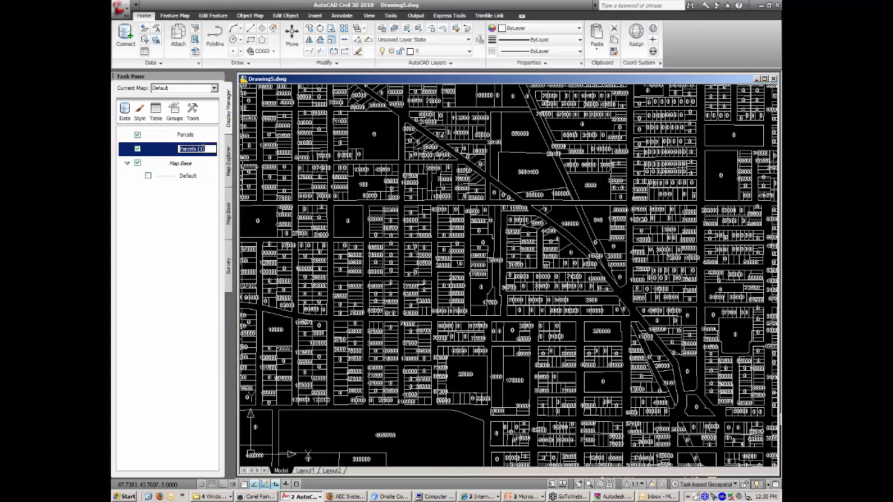
{"action": "type", "text": "Sale Price"}
{"action": "left_click", "coordinate": [179, 214]}
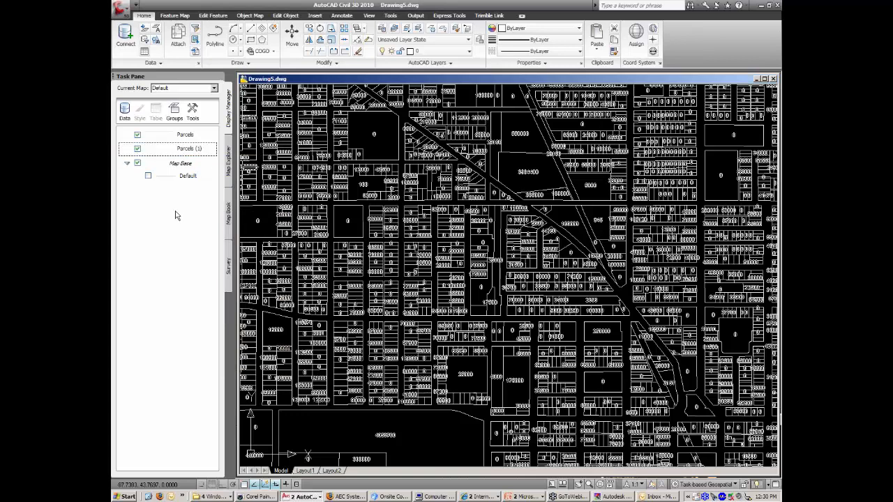
Rename the Parcels layer to Geom.
{"action": "left_click", "coordinate": [190, 137]}
{"action": "left_click", "coordinate": [191, 137]}
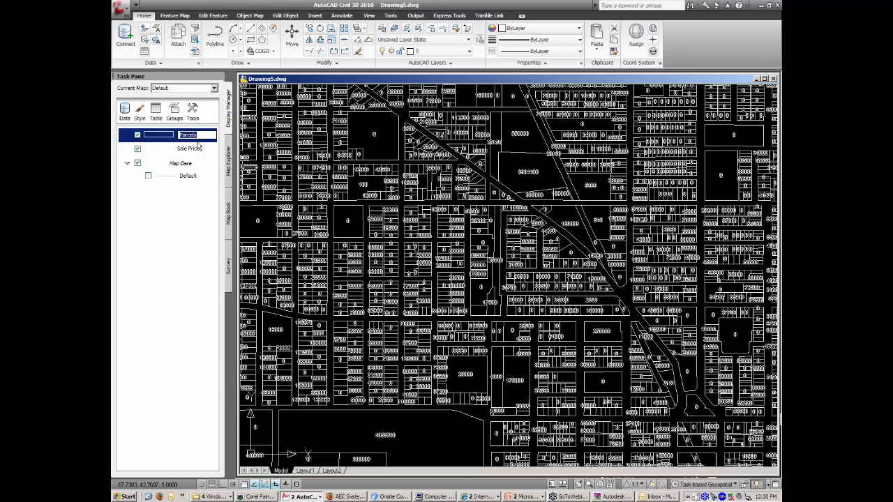
{"action": "type", "text": "Geom"}
{"action": "left_click", "coordinate": [189, 227]}
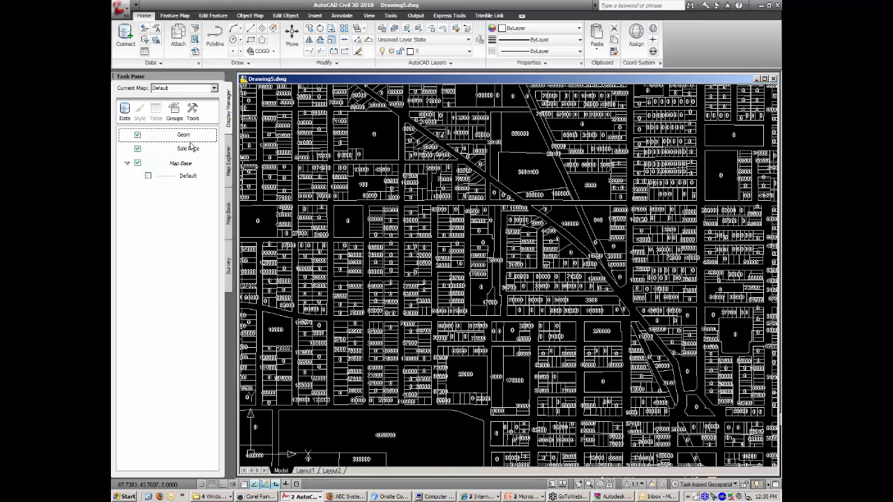
{"action": "left_click", "coordinate": [125, 109]}
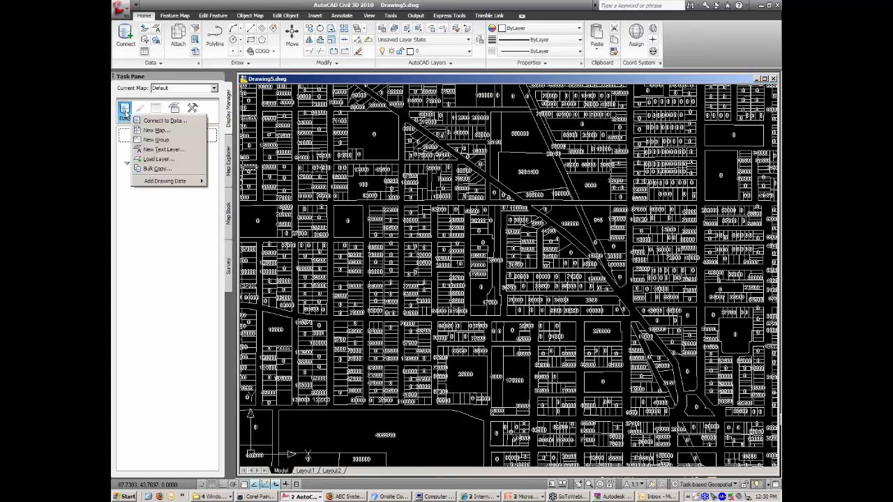
Create a new empty layer group named Lots in the Display Manager.
{"action": "left_click", "coordinate": [166, 194]}
{"action": "right_click", "coordinate": [165, 190]}
{"action": "mouse_move", "coordinate": [195, 213]}
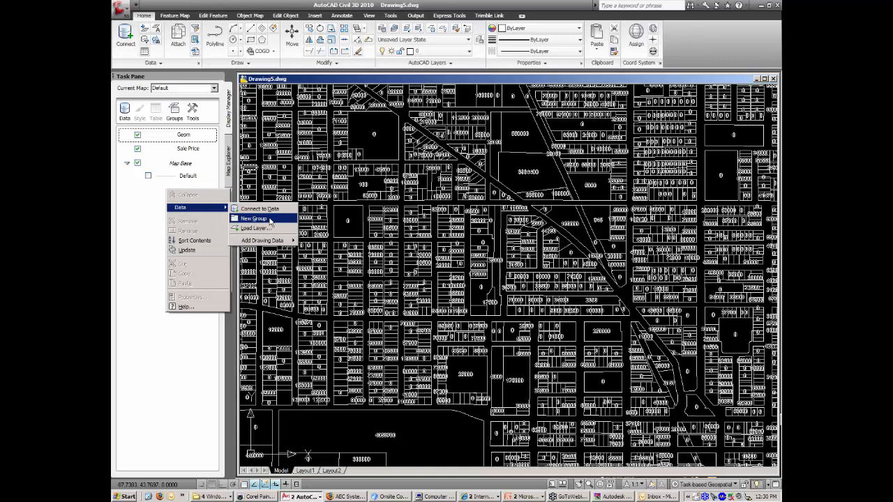
{"action": "left_click", "coordinate": [269, 222]}
{"action": "left_click", "coordinate": [180, 137]}
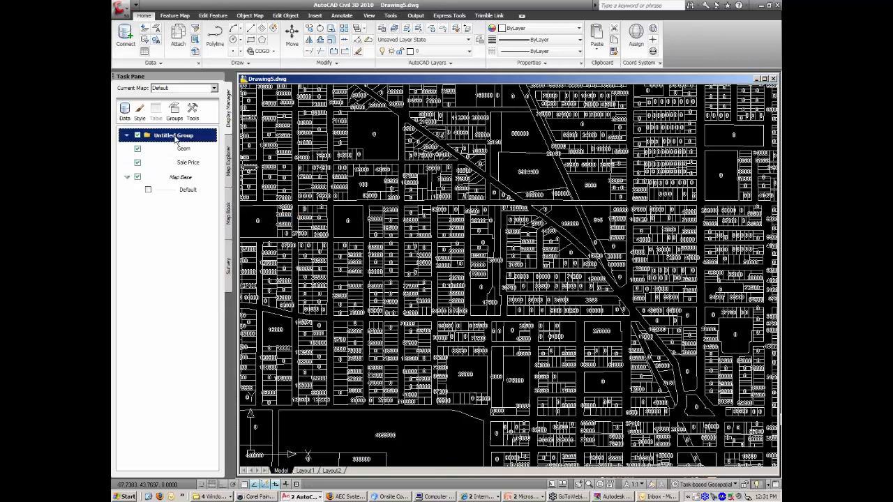
{"action": "type", "text": "Lo"}
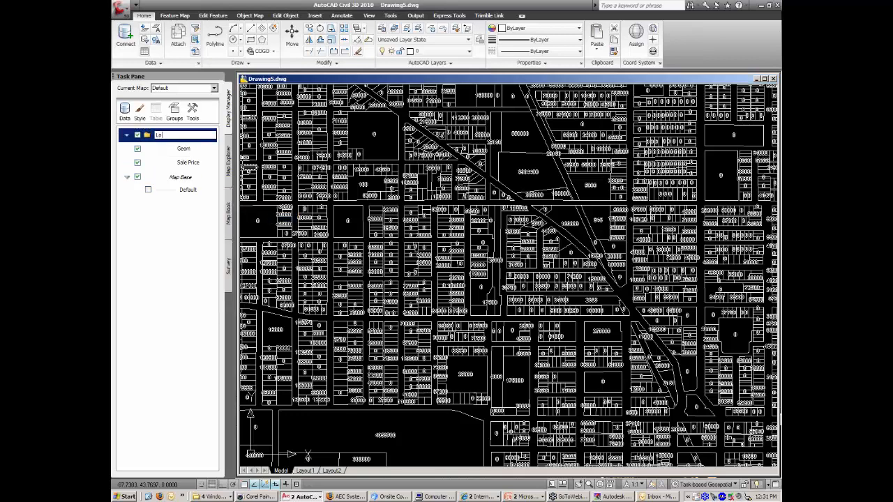
{"action": "type", "text": "ts"}
{"action": "left_click", "coordinate": [175, 236]}
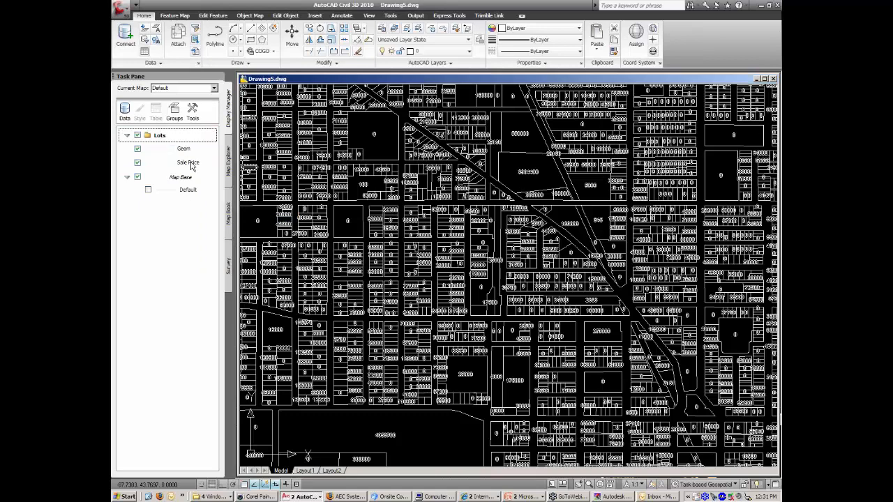
Move Geom and Sale Price into Lots, then toggle the group's visibility off and on.
{"action": "mouse_move", "coordinate": [185, 152]}
{"action": "left_mouse_down"}
{"action": "mouse_move", "coordinate": [166, 141]}
{"action": "mouse_move", "coordinate": [179, 159]}
{"action": "mouse_move", "coordinate": [178, 141]}
{"action": "left_mouse_up"}
{"action": "left_click", "coordinate": [192, 165]}
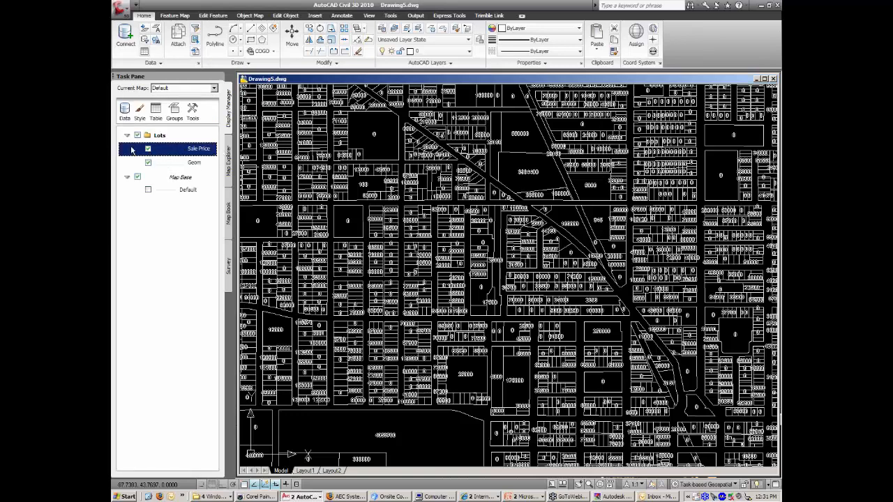
{"action": "left_click", "coordinate": [128, 137]}
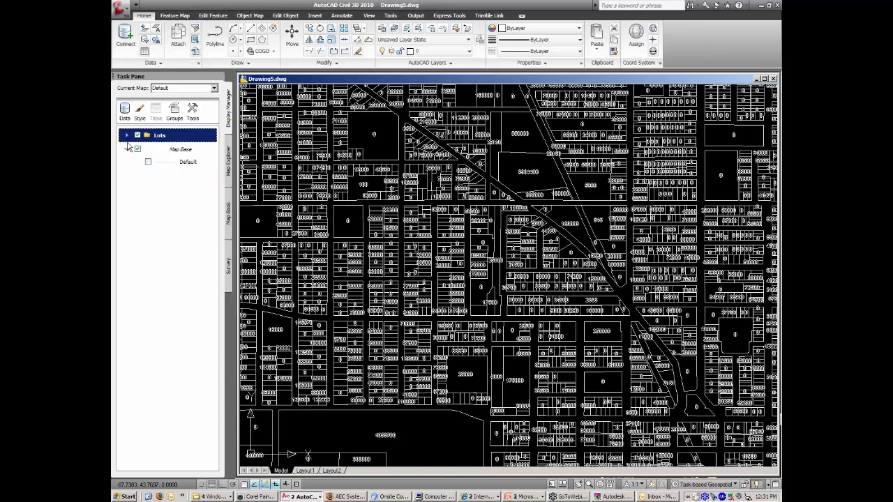
{"action": "left_click", "coordinate": [127, 137]}
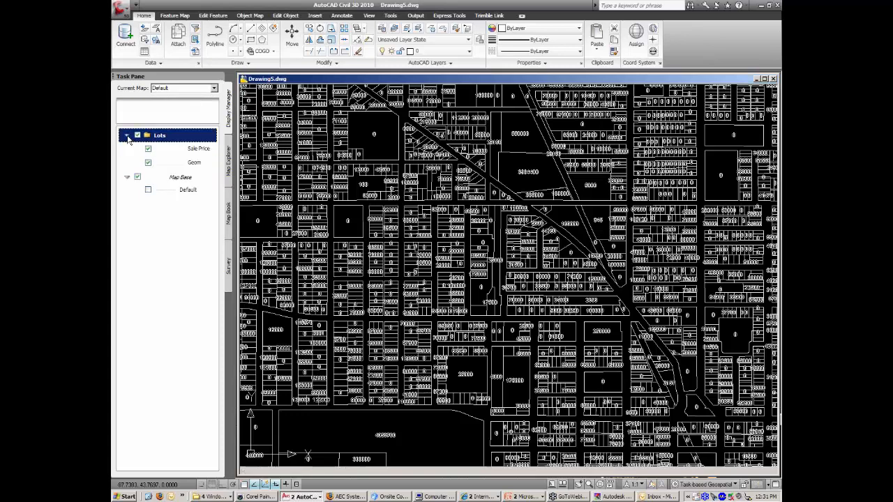
{"action": "left_click", "coordinate": [138, 135]}
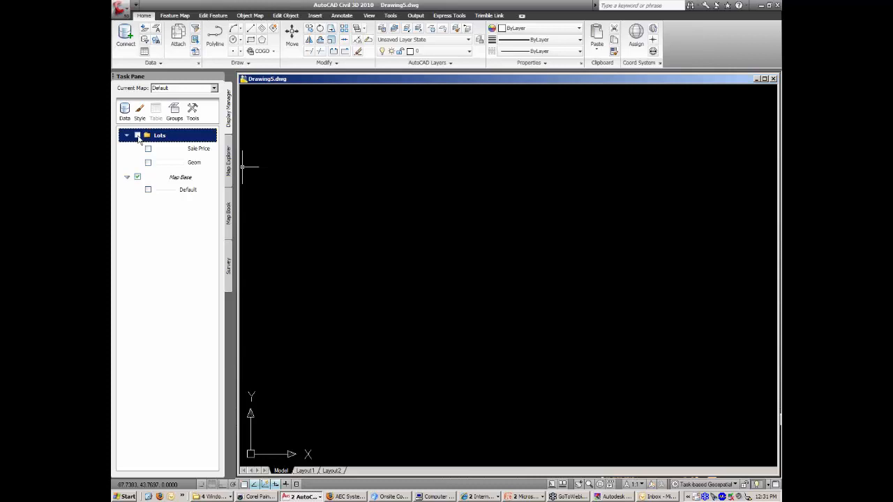
{"action": "left_click", "coordinate": [138, 135]}
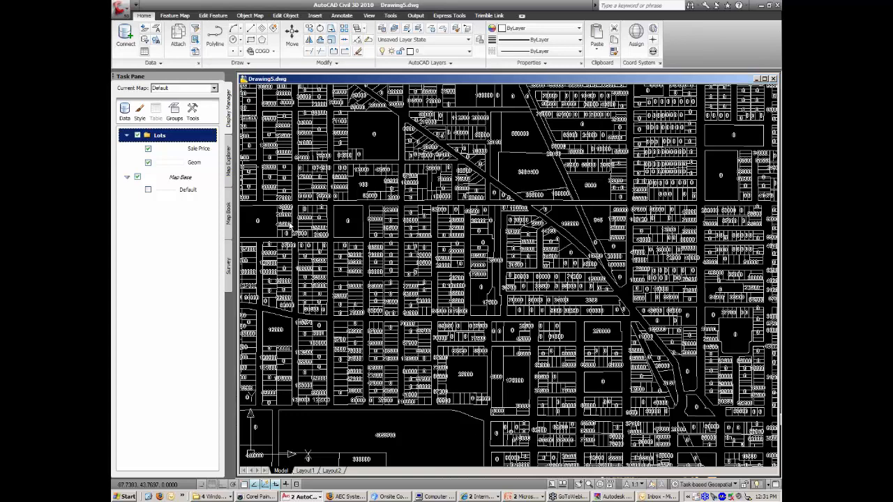
Close Drawing5 without saving and start Drawing6 from the acad.dwt template.
{"action": "double_click", "coordinate": [244, 79]}
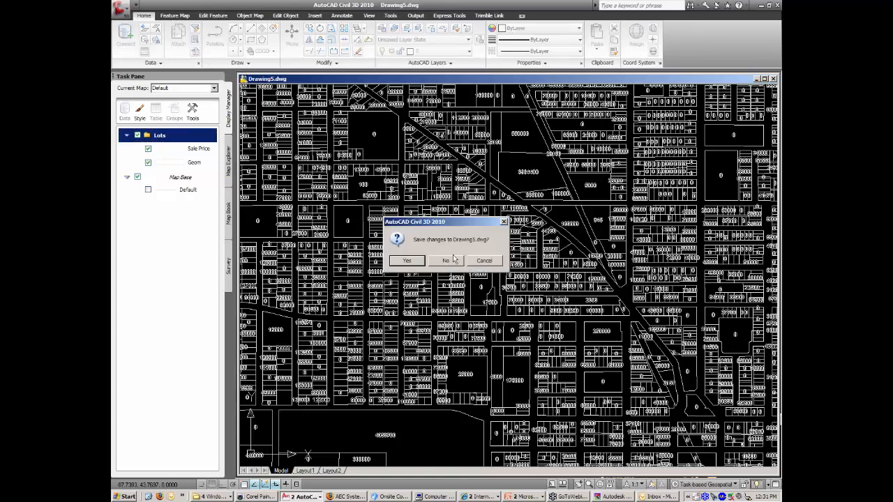
{"action": "left_click", "coordinate": [447, 261]}
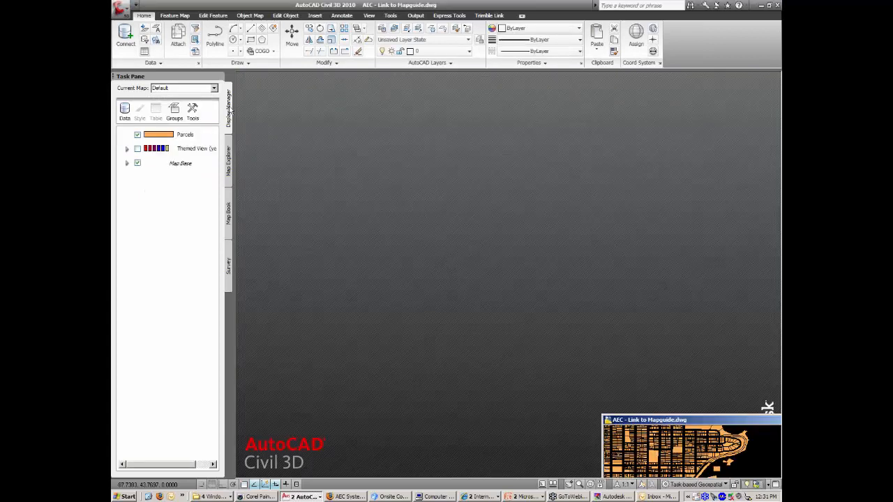
{"action": "left_click", "coordinate": [121, 8]}
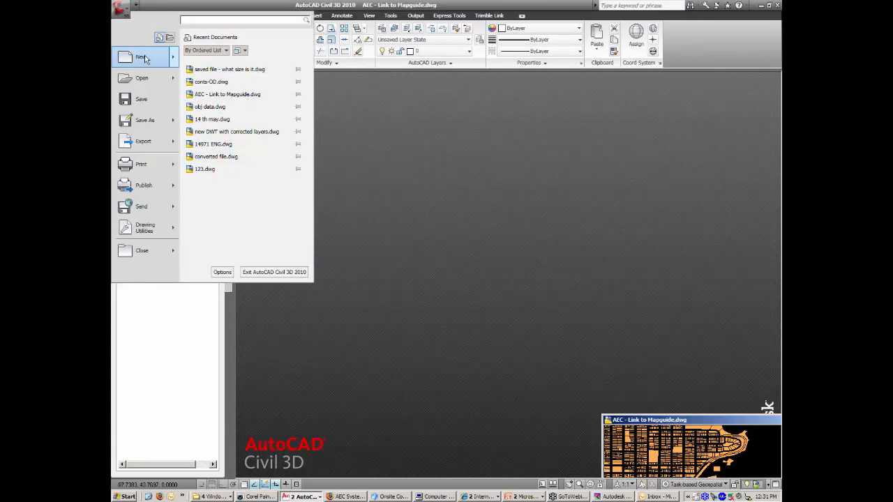
{"action": "left_click", "coordinate": [211, 92]}
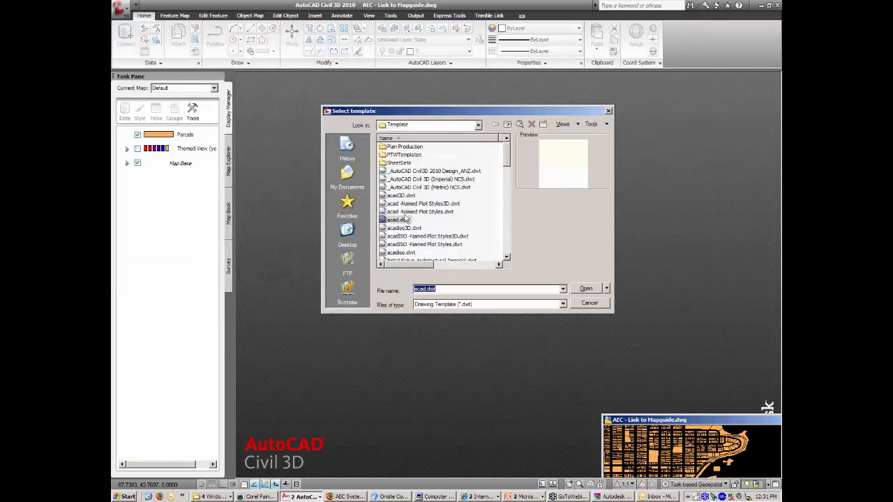
{"action": "double_click", "coordinate": [399, 220]}
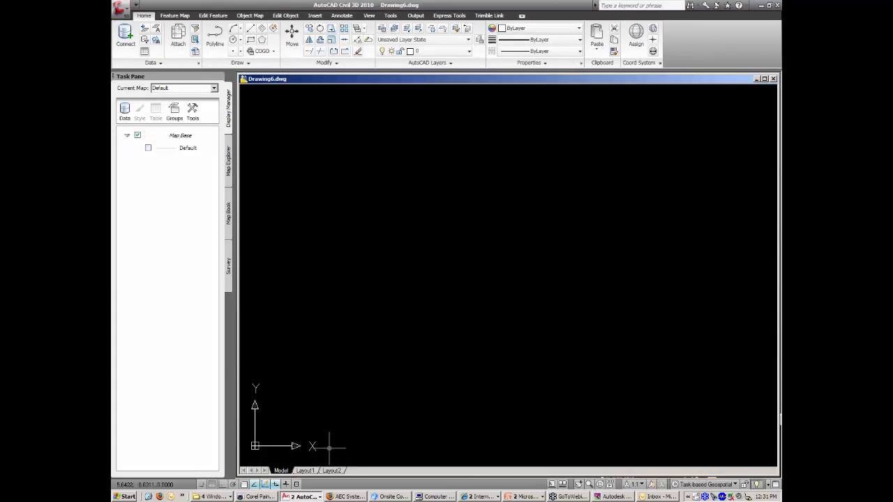
{"action": "left_click", "coordinate": [212, 496]}
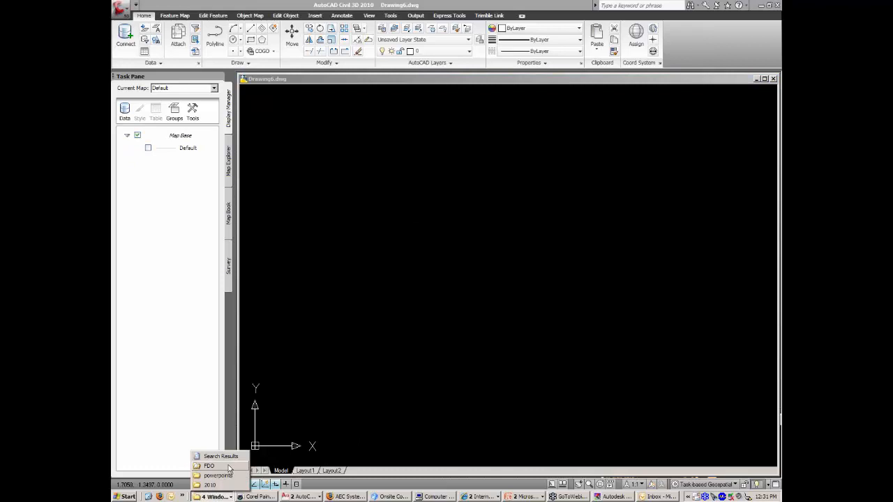
Bring up the FDO folder window, then return to the drawing's Data options.
{"action": "left_click", "coordinate": [231, 469]}
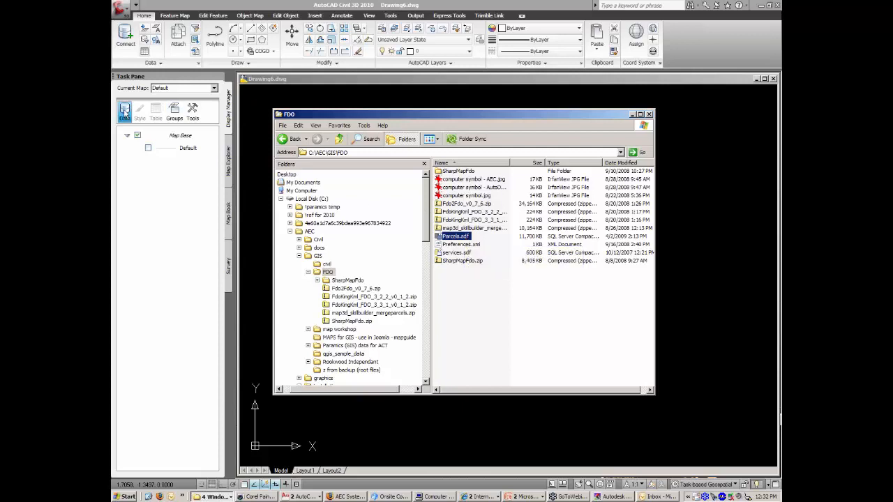
{"action": "left_click", "coordinate": [125, 112]}
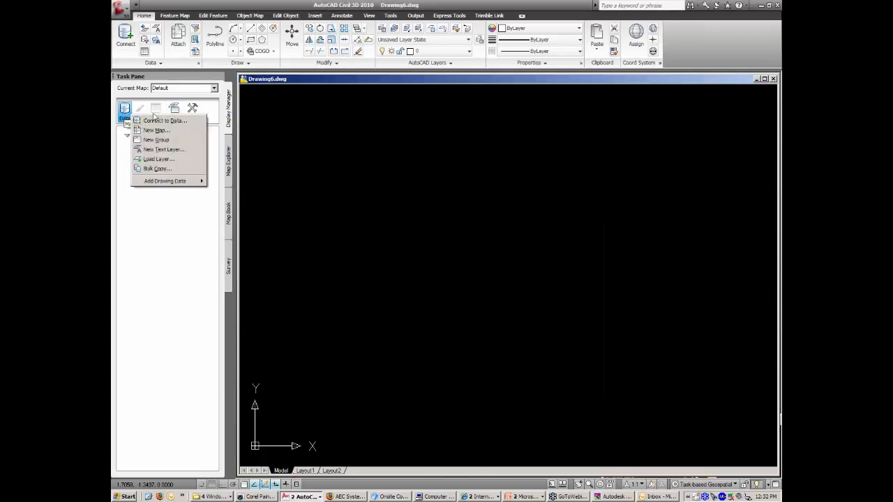
In the Data Connect window, browse the SDF, SHP, raster, MySQL and ODBC connection forms.
{"action": "left_click", "coordinate": [181, 122]}
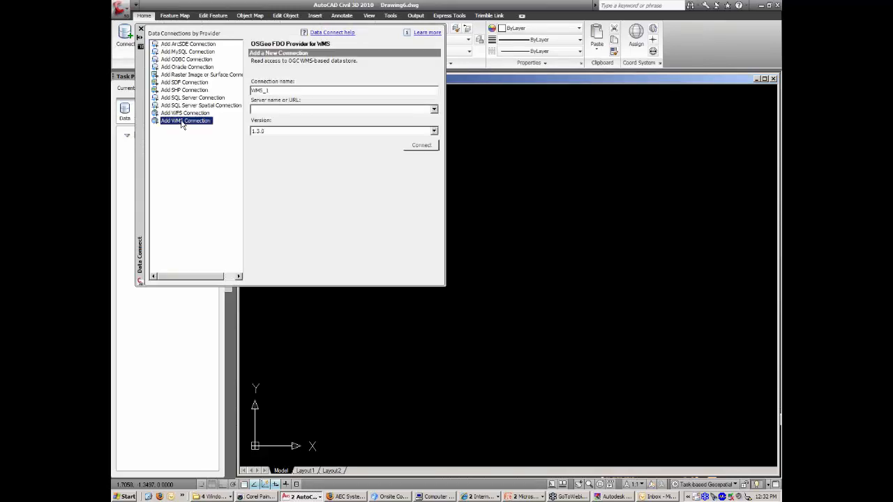
{"action": "left_click", "coordinate": [193, 84]}
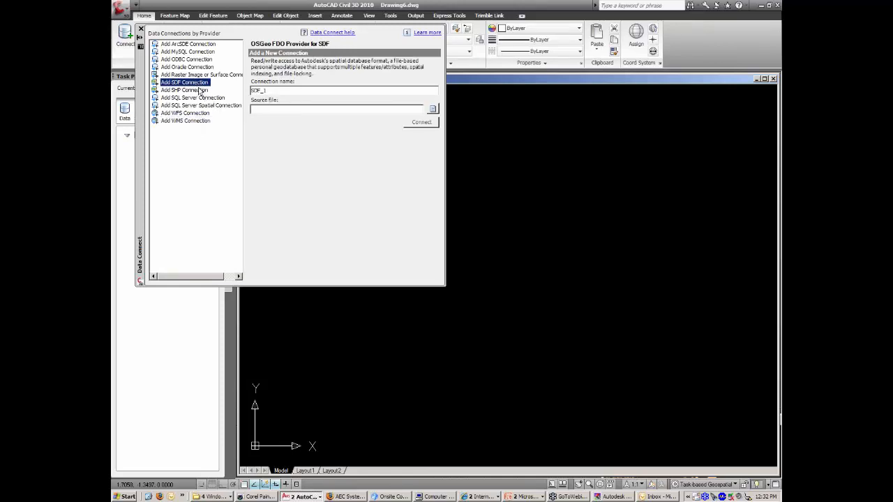
{"action": "left_click", "coordinate": [199, 90]}
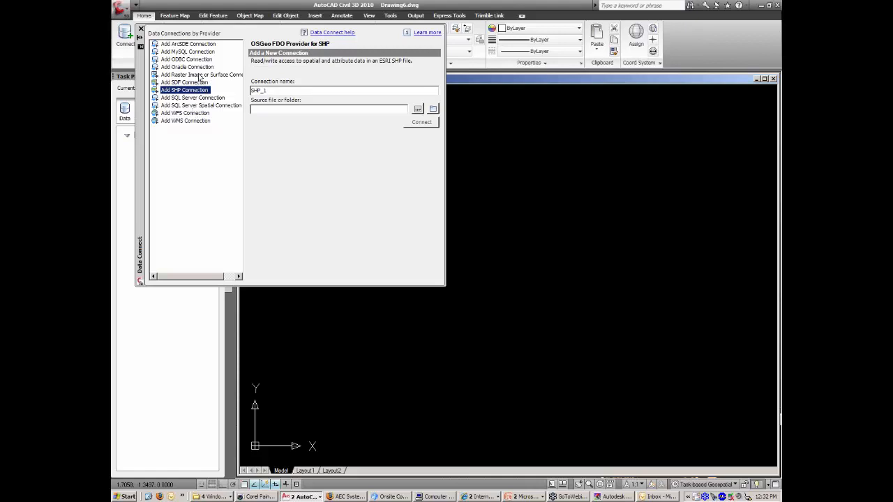
{"action": "left_click", "coordinate": [201, 75]}
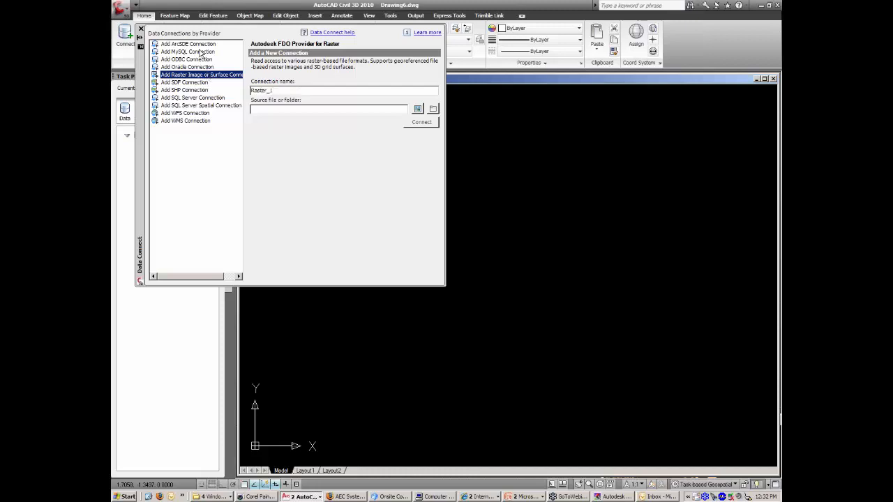
{"action": "left_click", "coordinate": [200, 53]}
{"action": "left_click", "coordinate": [194, 60]}
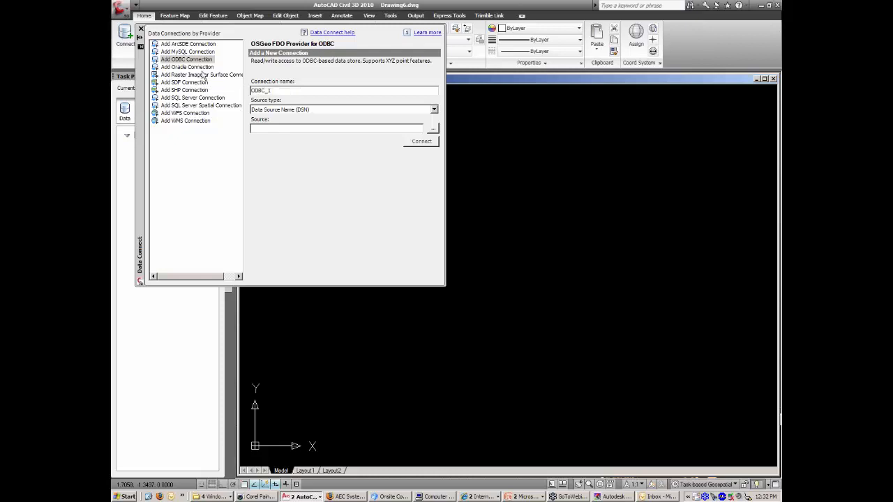
{"action": "left_click", "coordinate": [202, 74]}
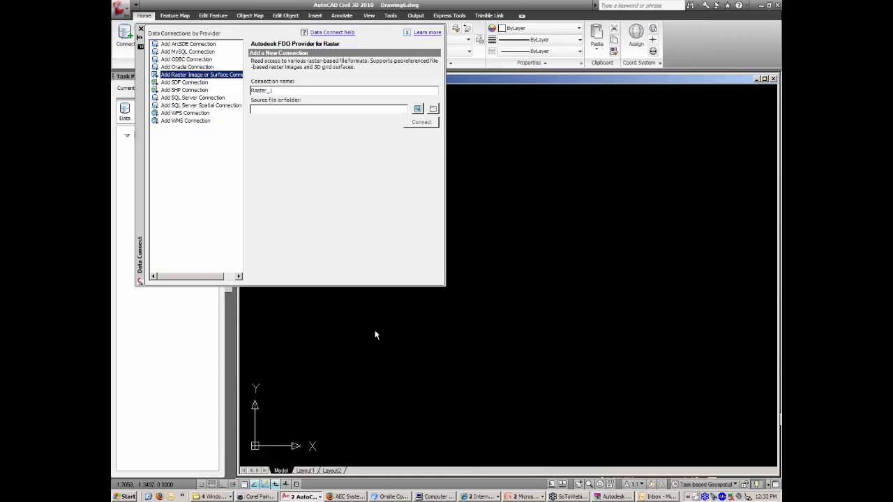
Switch to the PowerPoint slideshow and advance the 'Cad & GIS – the New way..FDO' slide.
{"action": "key", "text": "alt+Tab"}
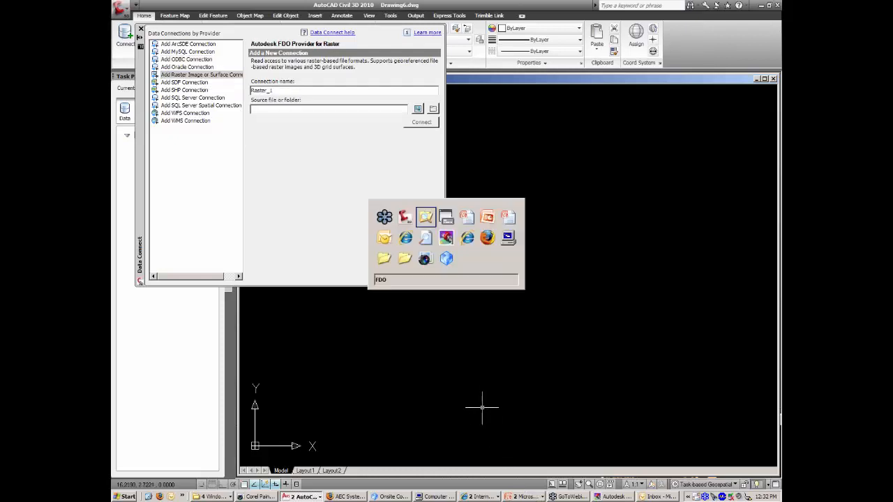
{"action": "key", "text": "alt+Tab"}
{"action": "key", "text": "alt+Tab"}
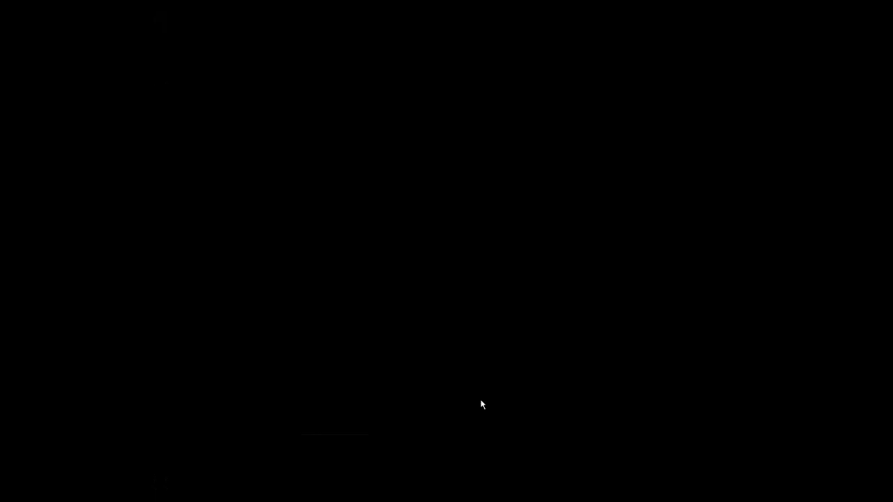
{"action": "left_click", "coordinate": [335, 286]}
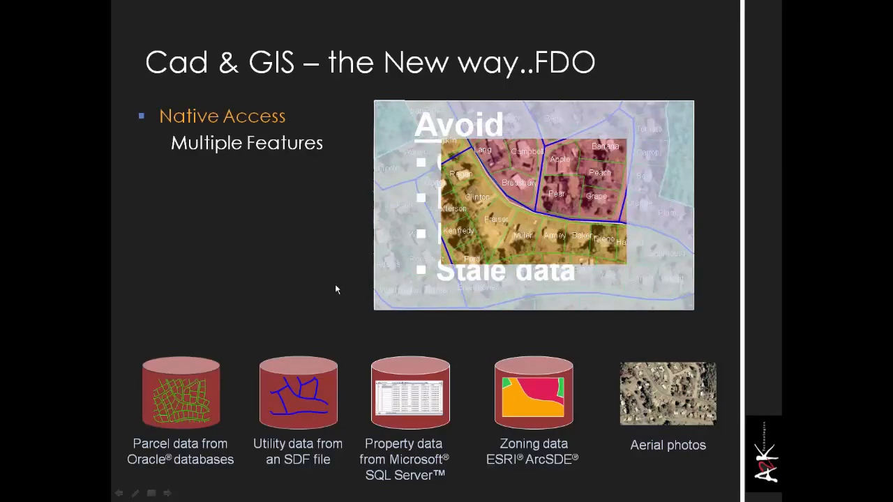
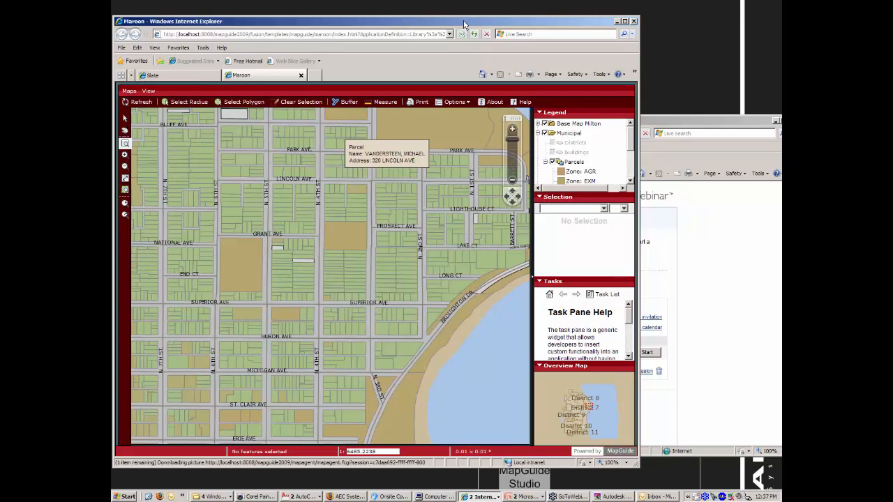
Maximize and restore the Maroon viewer, collapse its Municipal legend group, and return to MapGuide Studio.
{"action": "double_click", "coordinate": [464, 25]}
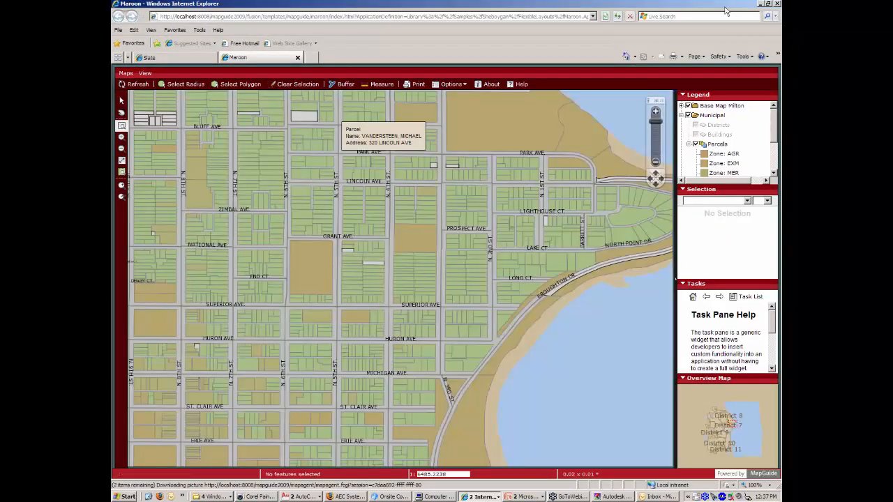
{"action": "left_click", "coordinate": [614, 497]}
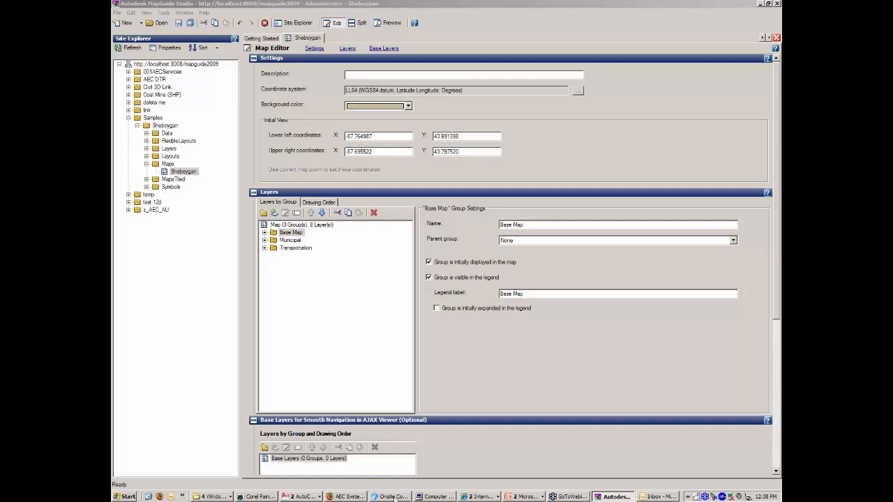
{"action": "left_click", "coordinate": [487, 496]}
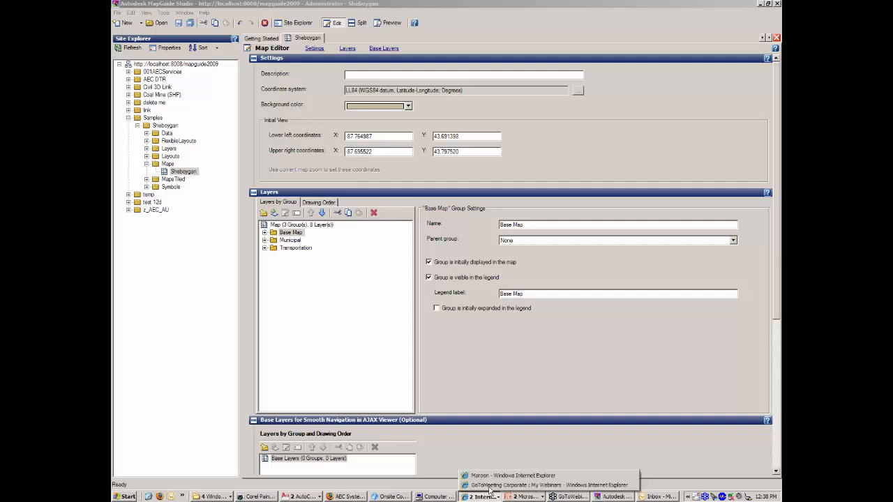
{"action": "left_click", "coordinate": [530, 485]}
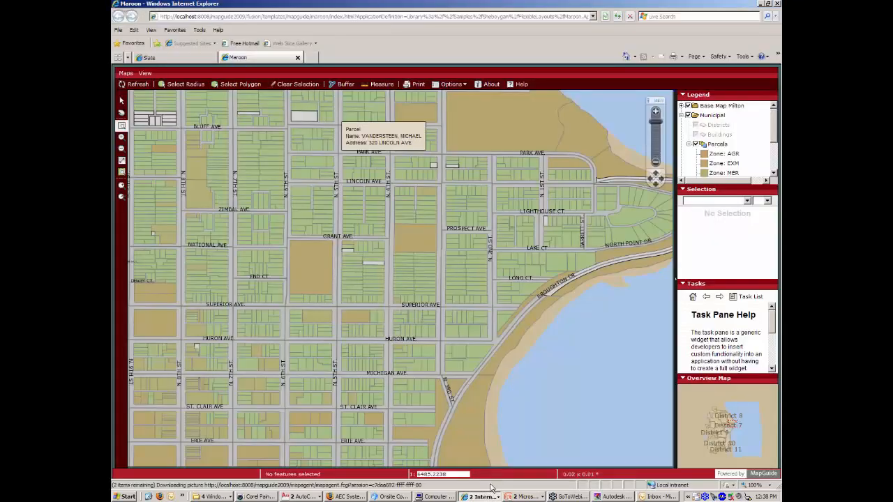
{"action": "double_click", "coordinate": [445, 7]}
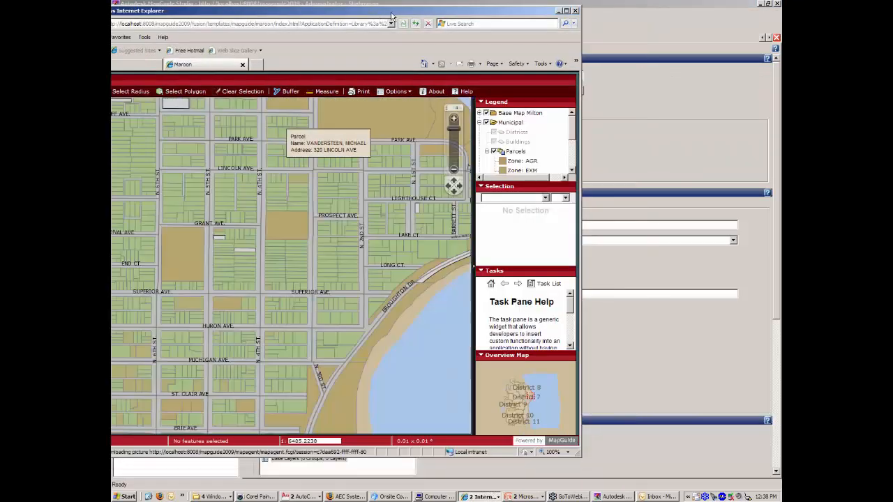
{"action": "left_click", "coordinate": [480, 122]}
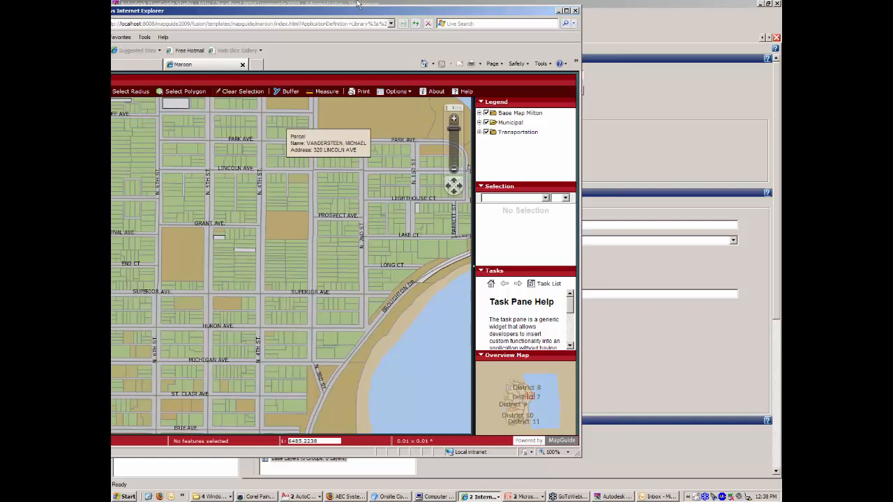
{"action": "left_click", "coordinate": [357, 4]}
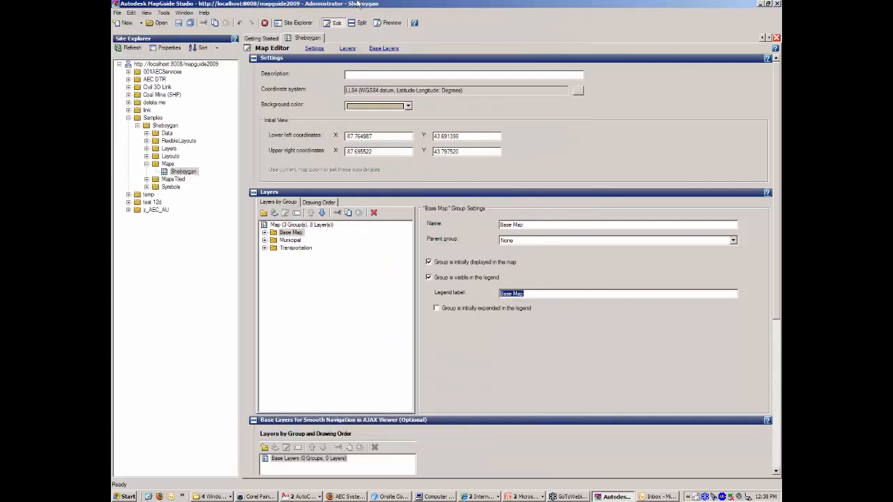
Append '- Sea' to the Transportation group's legend label and make the group initially expanded.
{"action": "left_click", "coordinate": [293, 232]}
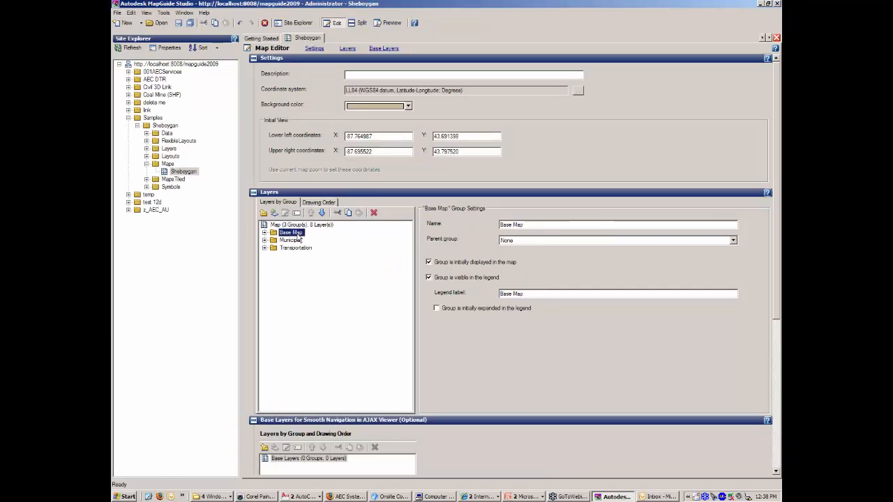
{"action": "left_click", "coordinate": [293, 240]}
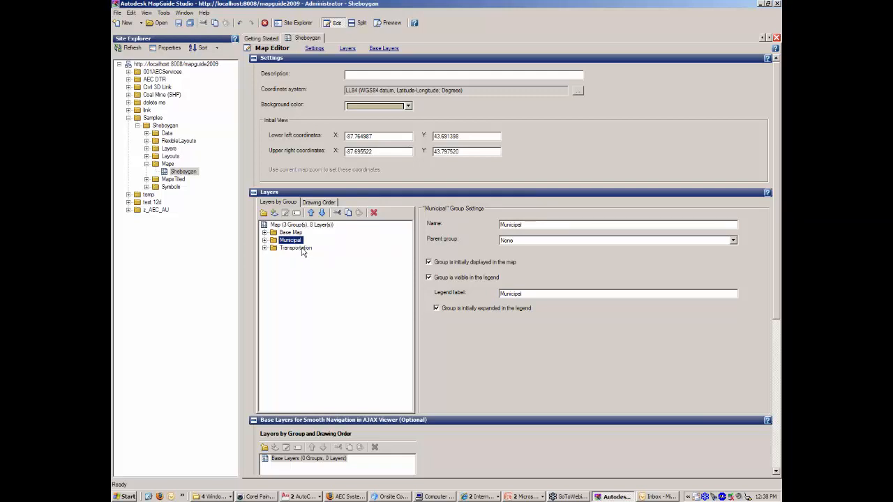
{"action": "left_click", "coordinate": [304, 250]}
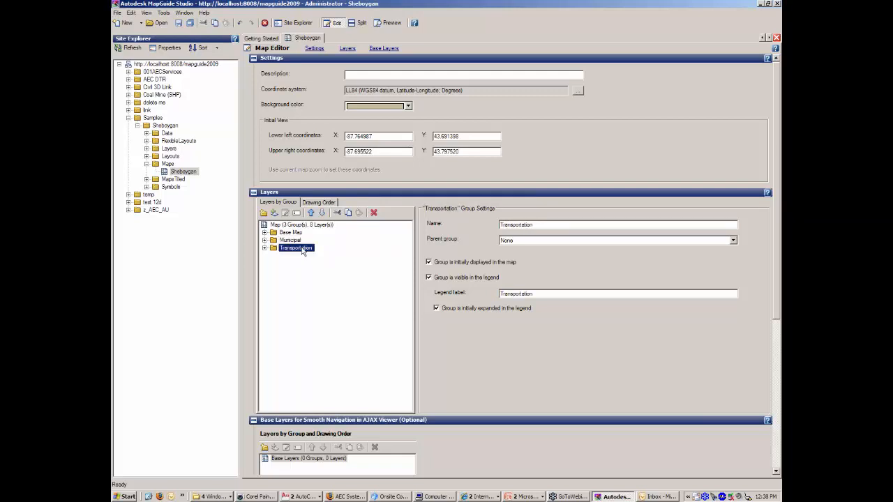
{"action": "left_click", "coordinate": [556, 294]}
{"action": "type", "text": "- Sean"}
{"action": "left_click", "coordinate": [437, 310]}
Save the Sheboygan map and reload the Maroon viewer with F5.
{"action": "left_click", "coordinate": [179, 23]}
{"action": "left_click", "coordinate": [491, 496]}
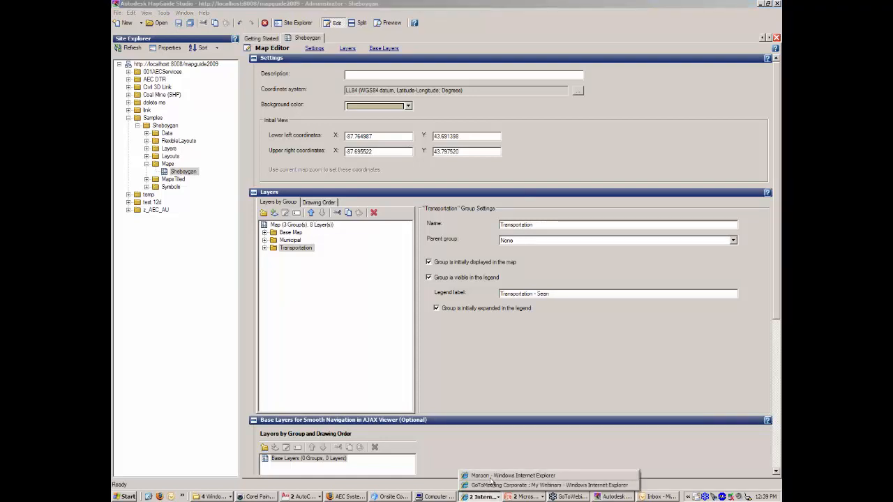
{"action": "left_click", "coordinate": [490, 476]}
{"action": "key", "text": "F5"}
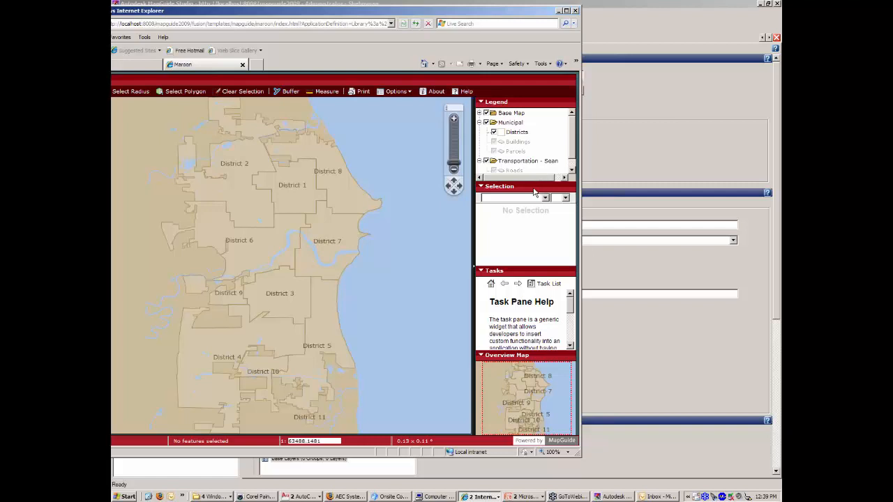
Shift the Internet Explorer viewer window to the right, then return to MapGuide Studio's map editor.
{"action": "mouse_move", "coordinate": [573, 152]}
{"action": "left_mouse_down"}
{"action": "mouse_move", "coordinate": [572, 166]}
{"action": "mouse_move", "coordinate": [574, 145]}
{"action": "left_mouse_up"}
{"action": "left_click_drag", "start_coordinate": [379, 12], "coordinate": [447, 14]}
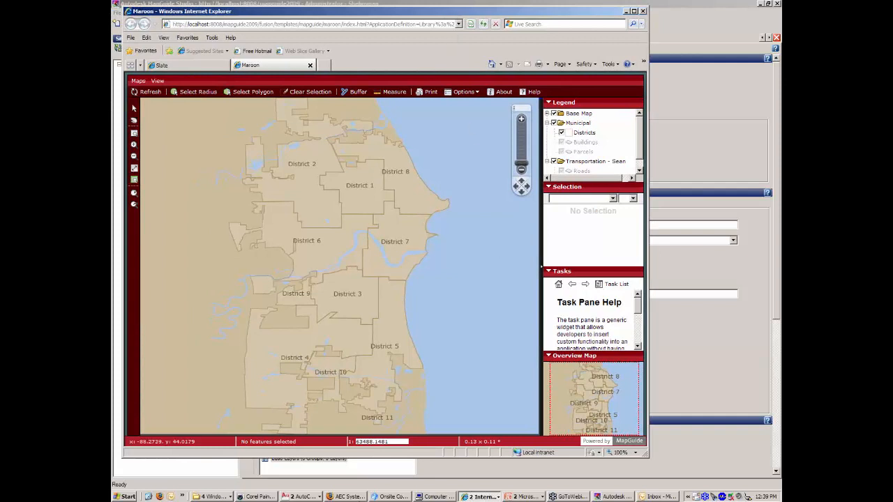
{"action": "left_click", "coordinate": [308, 496]}
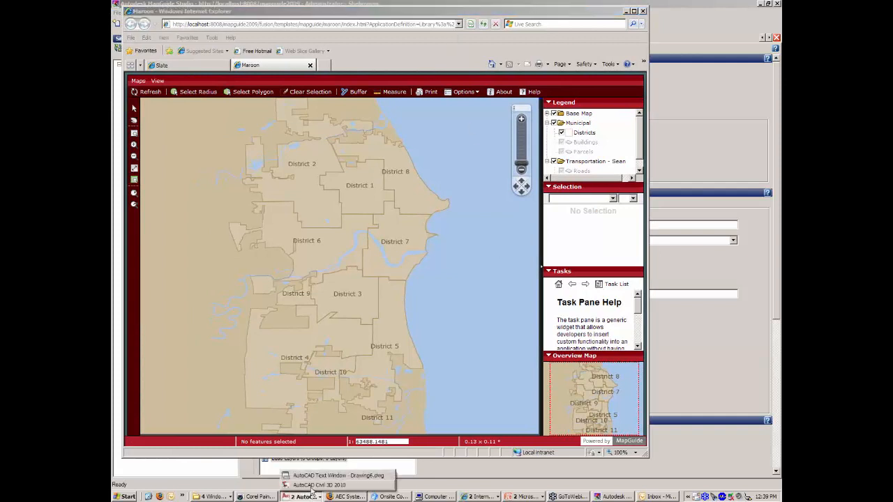
{"action": "left_click", "coordinate": [614, 497]}
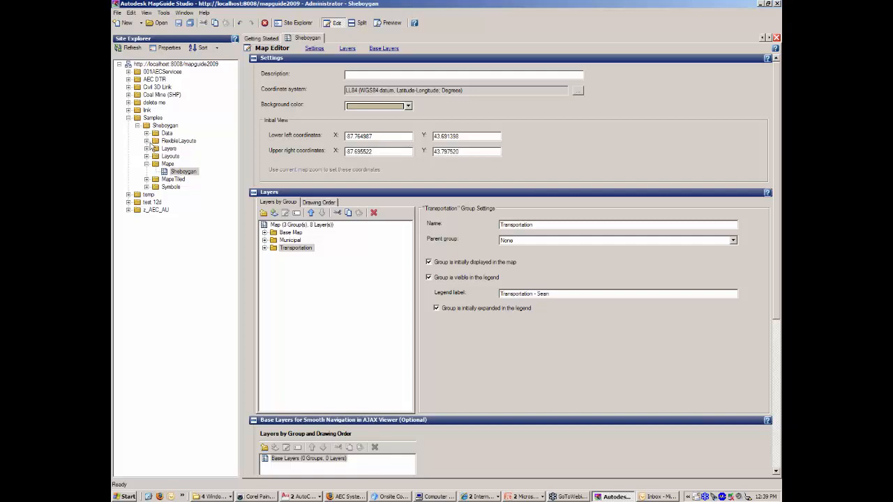
Open the Maroon flexible web layout at its Map: Right-click menu settings, then bring up the Maroon viewer.
{"action": "left_click", "coordinate": [146, 141]}
{"action": "double_click", "coordinate": [179, 164]}
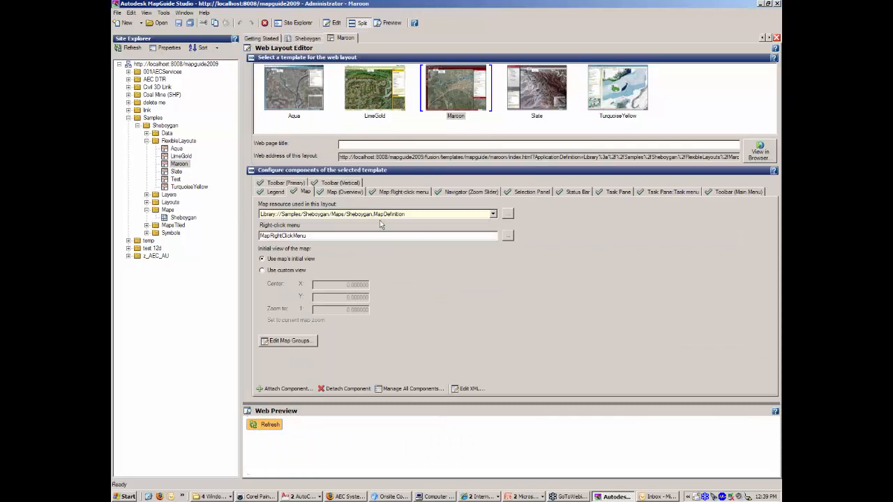
{"action": "left_click", "coordinate": [412, 193]}
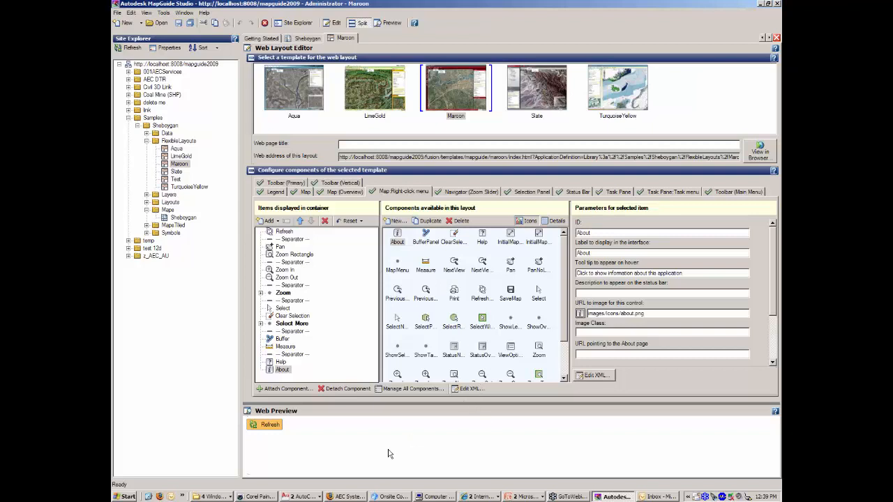
{"action": "left_click", "coordinate": [478, 497]}
{"action": "left_click", "coordinate": [486, 477]}
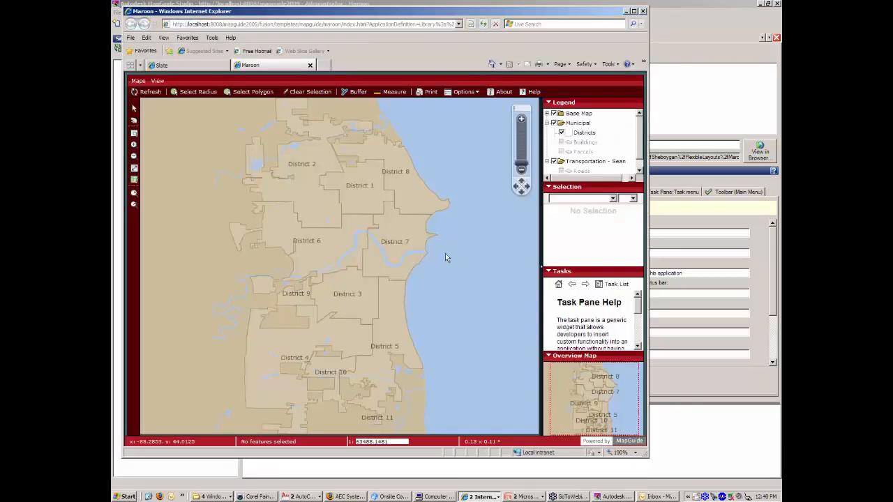
Inspect the map's right-click menu in the viewer, then go back to the Maroon layout editor.
{"action": "right_click", "coordinate": [445, 194]}
{"action": "mouse_move", "coordinate": [478, 262]}
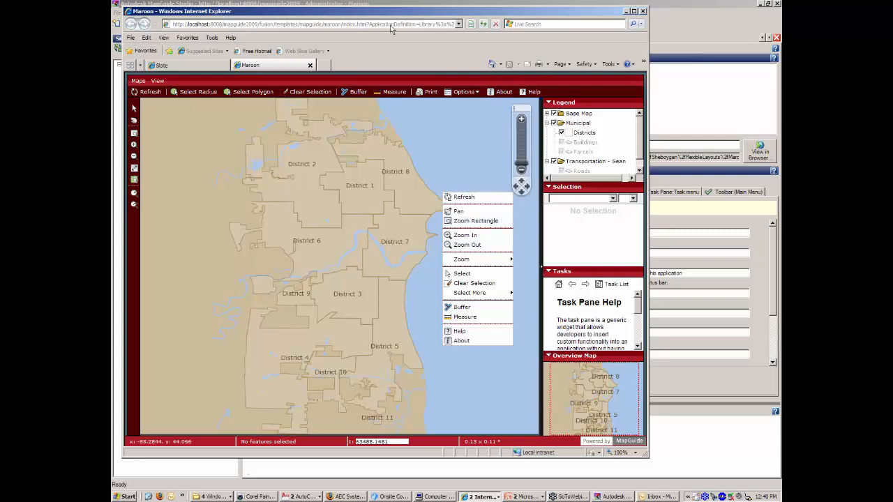
{"action": "left_click", "coordinate": [330, 4]}
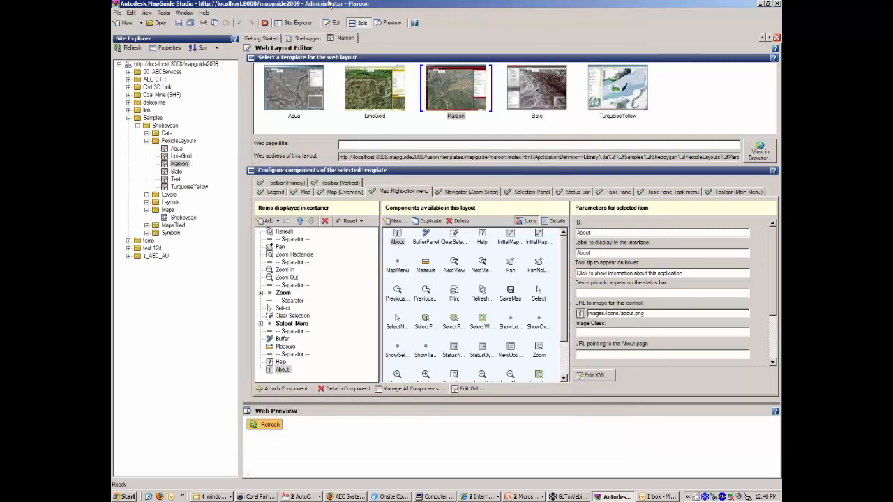
Remove Zoom Rectangle from the Maroon right-click menu, save the layout, and show the viewer.
{"action": "left_click", "coordinate": [296, 255]}
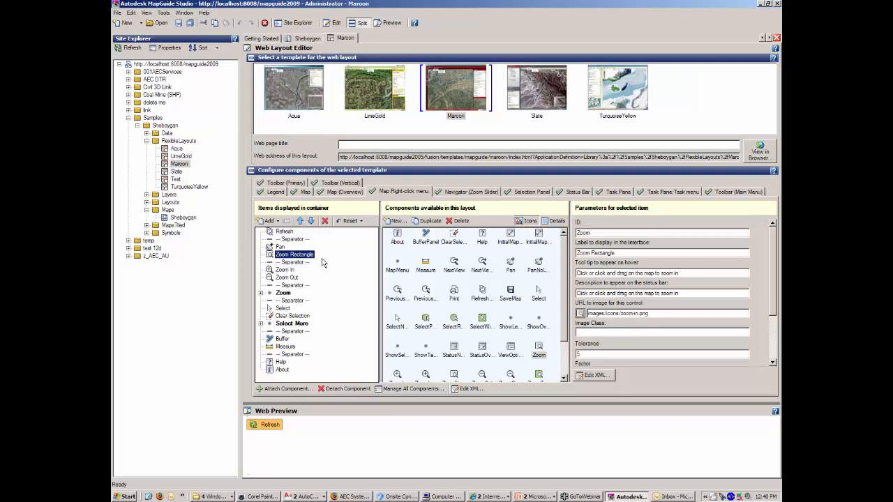
{"action": "left_click", "coordinate": [325, 221]}
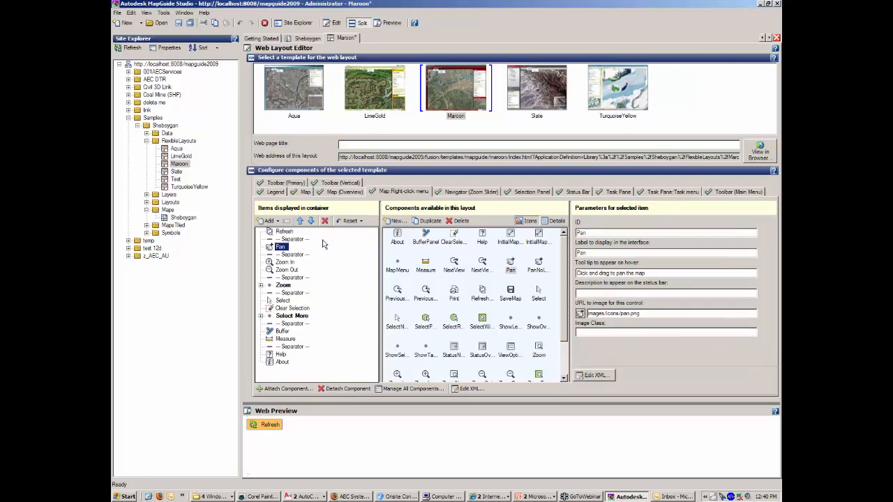
{"action": "left_click", "coordinate": [178, 22]}
{"action": "left_click", "coordinate": [483, 497]}
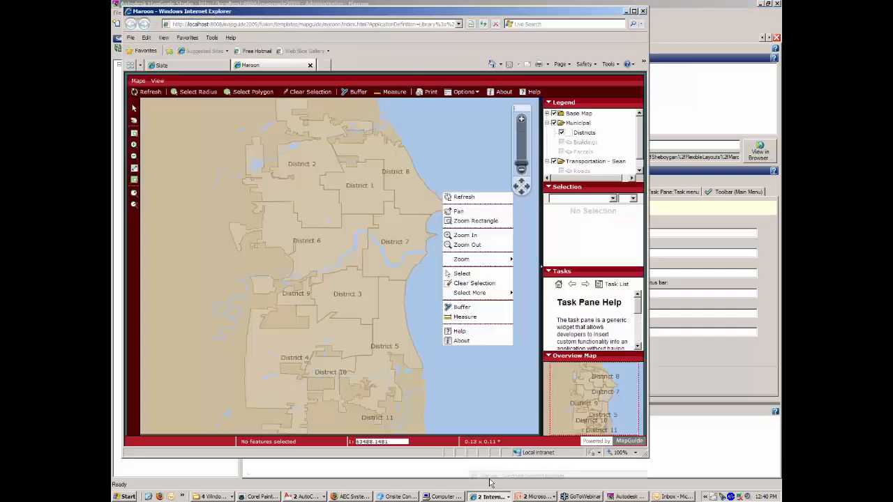
{"action": "left_click", "coordinate": [503, 475]}
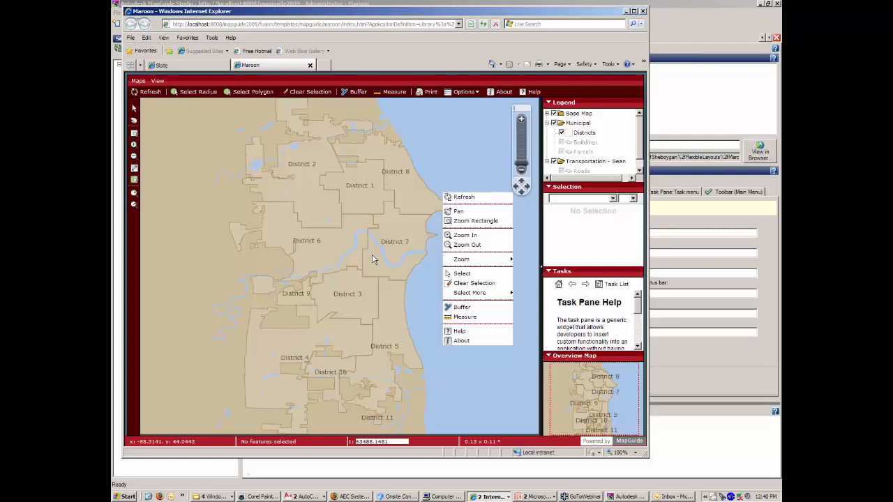
Reload the Maroon viewer and check its updated map right-click menu, then return to Studio.
{"action": "key", "text": "F5"}
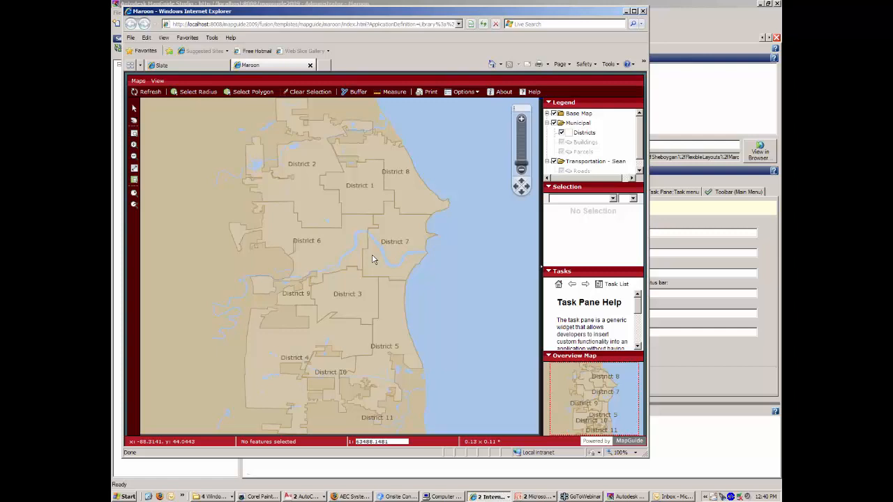
{"action": "right_click", "coordinate": [420, 150]}
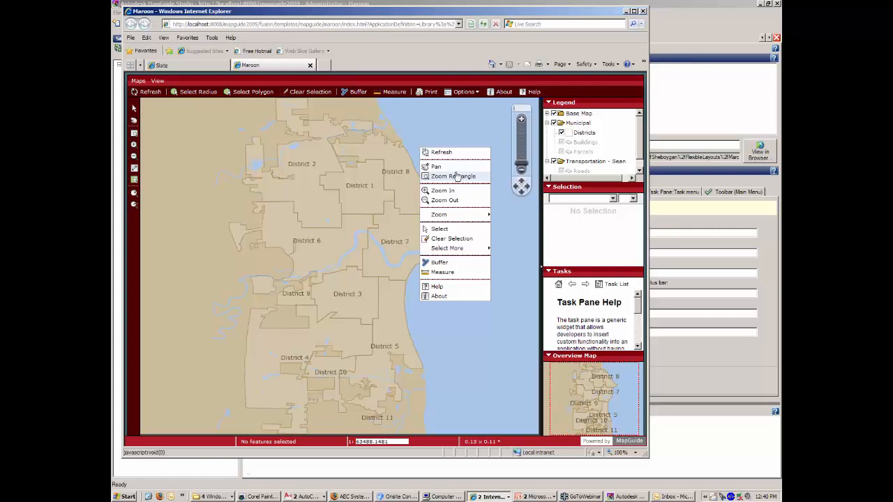
{"action": "left_click", "coordinate": [450, 129]}
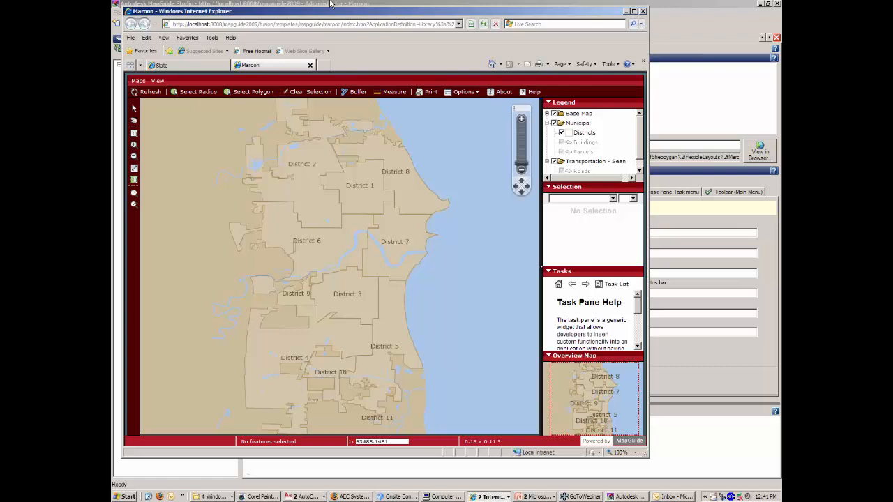
{"action": "left_click", "coordinate": [332, 5]}
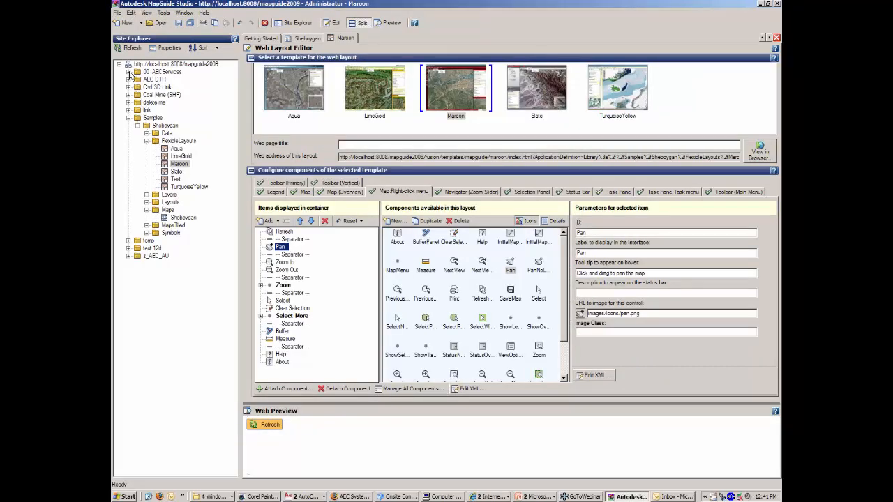
Expand 001AECServices and browse its Layers, Map and web folders, then switch to Civil 3D.
{"action": "left_click", "coordinate": [128, 72]}
{"action": "left_click", "coordinate": [158, 87]}
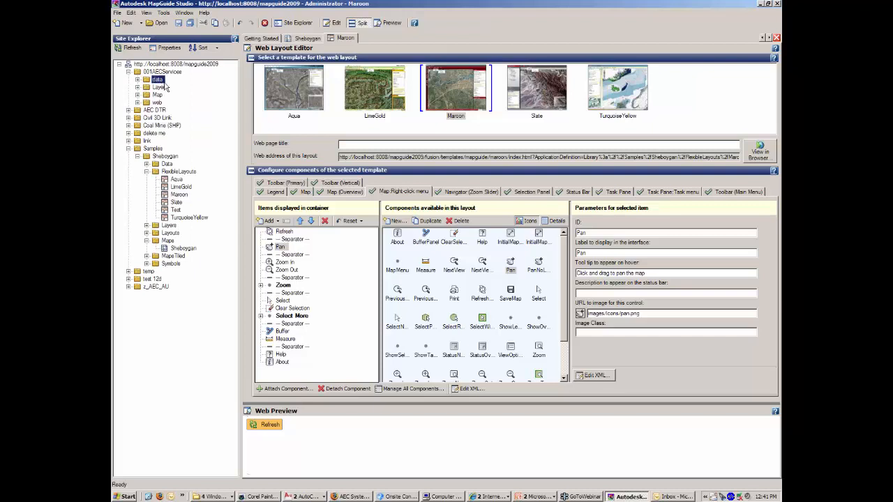
{"action": "left_click", "coordinate": [157, 94]}
{"action": "left_click", "coordinate": [159, 102]}
{"action": "left_click", "coordinate": [307, 496]}
{"action": "left_click", "coordinate": [318, 485]}
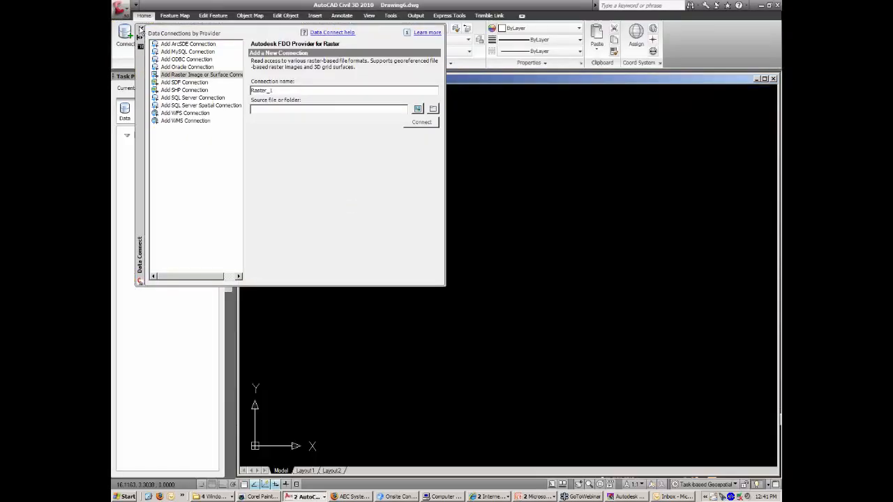
Close Data Connect, add Parcels.sdf from the FDO folder as a layer, and zoom into the city parcels.
{"action": "left_click", "coordinate": [140, 30]}
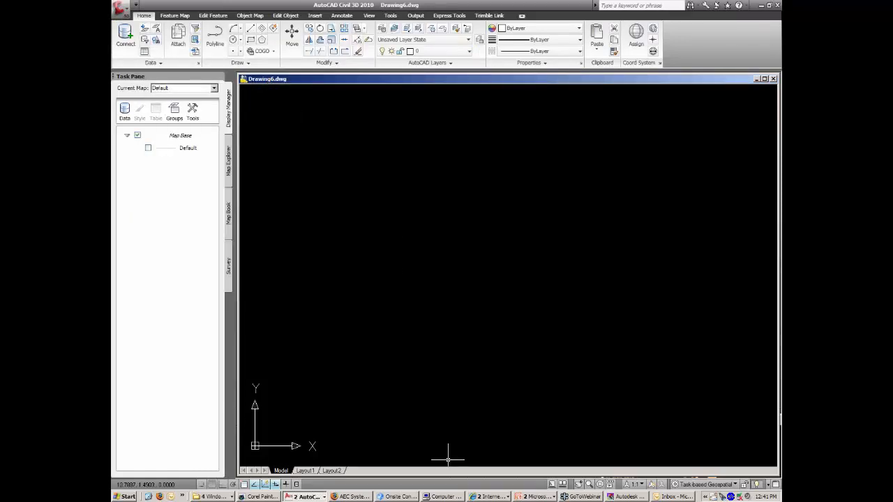
{"action": "left_click", "coordinate": [220, 497]}
{"action": "left_click", "coordinate": [221, 475]}
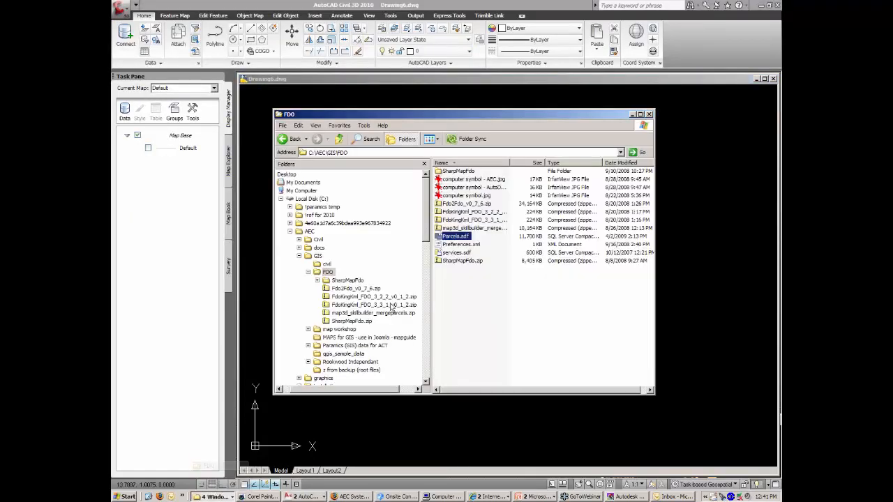
{"action": "mouse_move", "coordinate": [461, 236]}
{"action": "left_mouse_down"}
{"action": "mouse_move", "coordinate": [207, 168]}
{"action": "mouse_move", "coordinate": [195, 137]}
{"action": "left_mouse_up"}
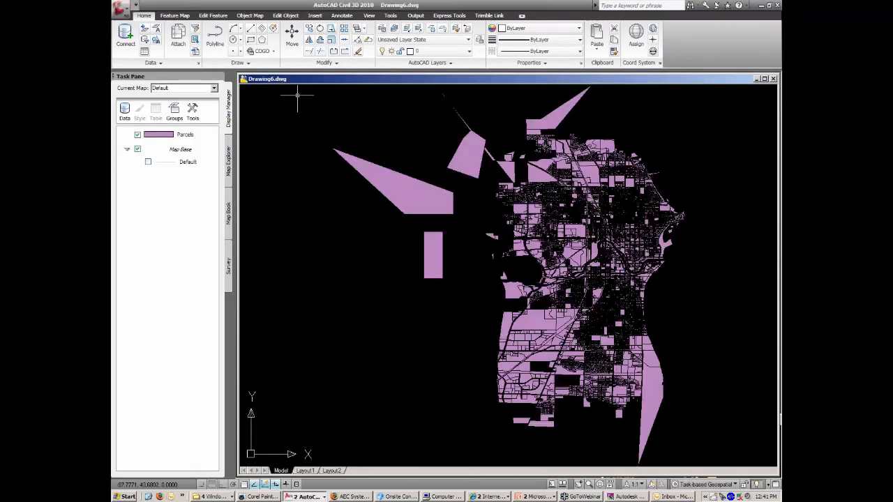
{"action": "middle_click_drag", "start_coordinate": [573, 230], "coordinate": [479, 244]}
{"action": "scroll", "coordinate": [493, 237], "scroll_direction": "up", "scroll_amount": 3}
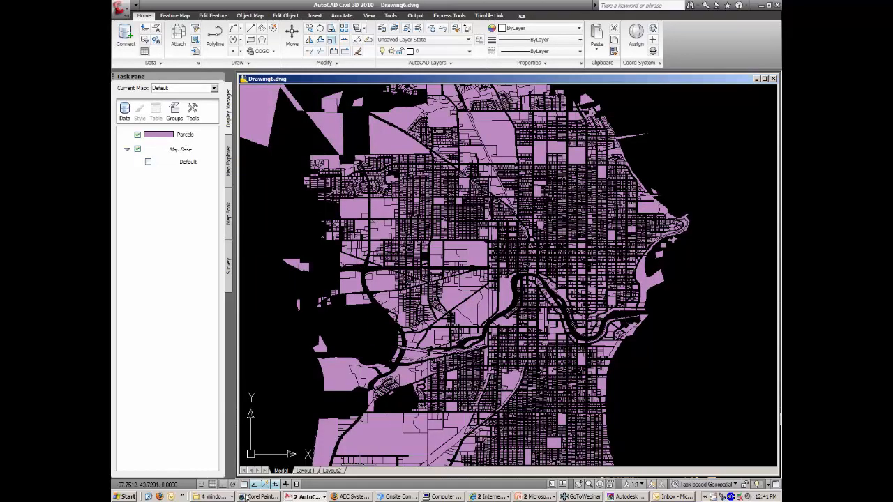
Drag Parcels.sdf from the FDO folder into the drawing again as a second Parcels layer.
{"action": "left_click", "coordinate": [214, 496]}
{"action": "left_click", "coordinate": [222, 467]}
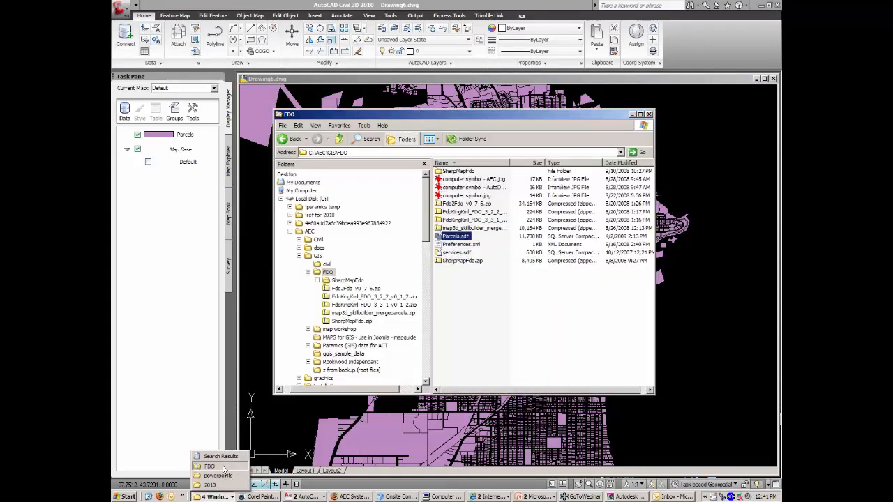
{"action": "left_click", "coordinate": [167, 138]}
{"action": "left_click_drag", "start_coordinate": [169, 148], "coordinate": [170, 149]}
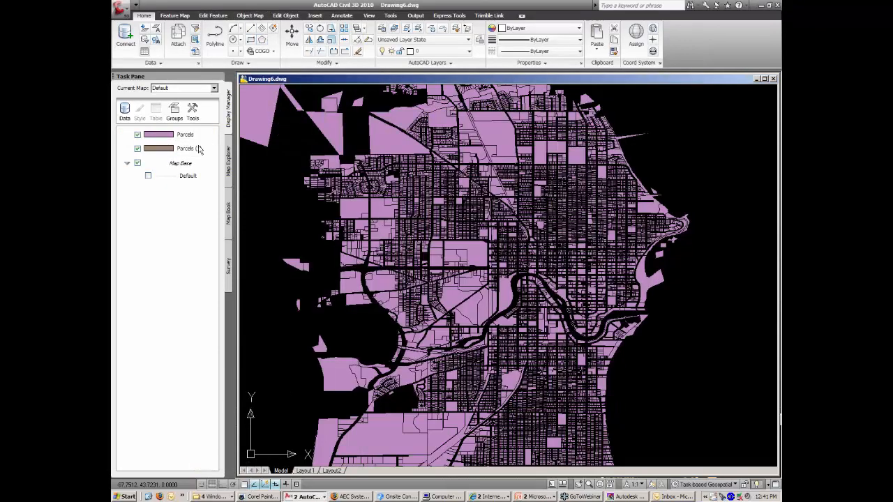
Set the Parcels (1) layer style to no polygon fill and no border.
{"action": "right_click", "coordinate": [191, 148]}
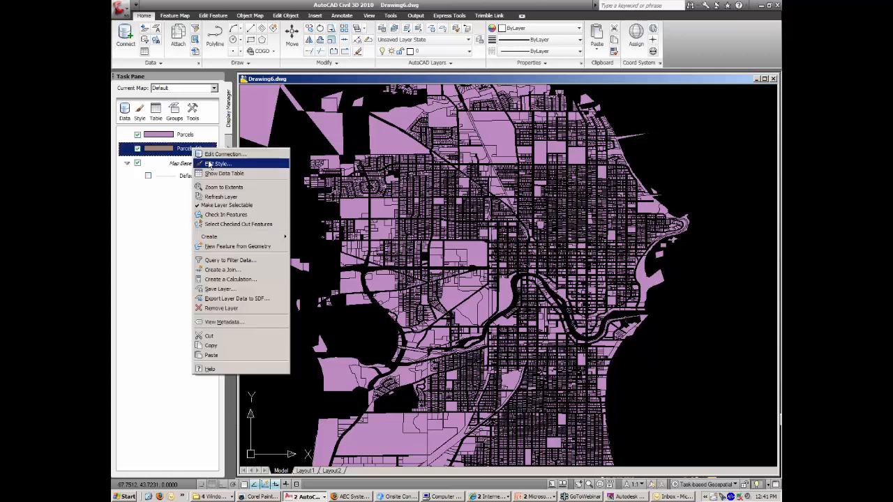
{"action": "left_click", "coordinate": [212, 164]}
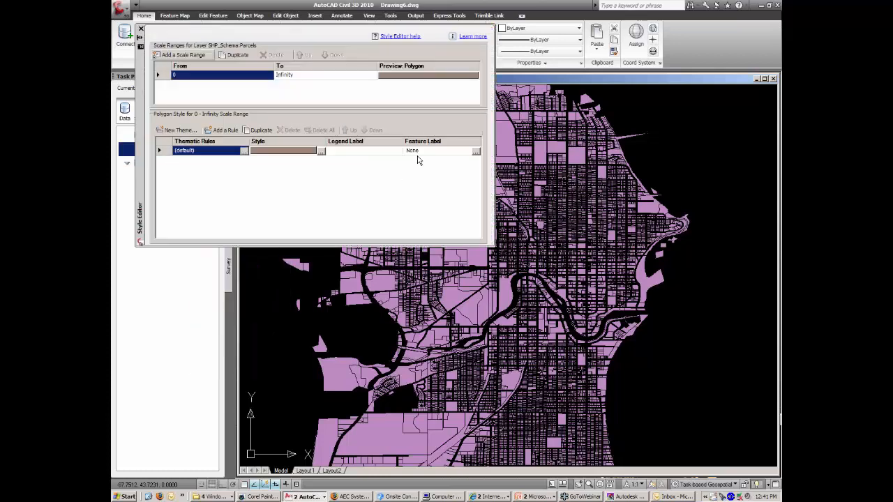
{"action": "left_click", "coordinate": [321, 152]}
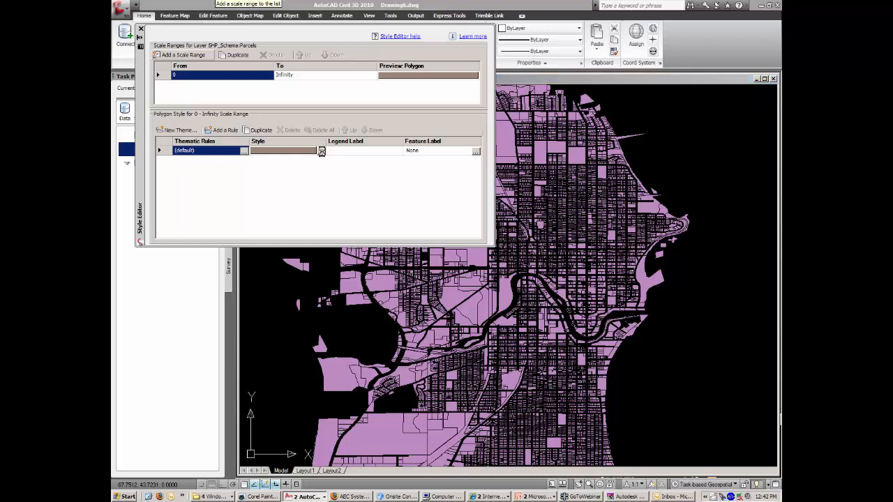
{"action": "left_click", "coordinate": [246, 32]}
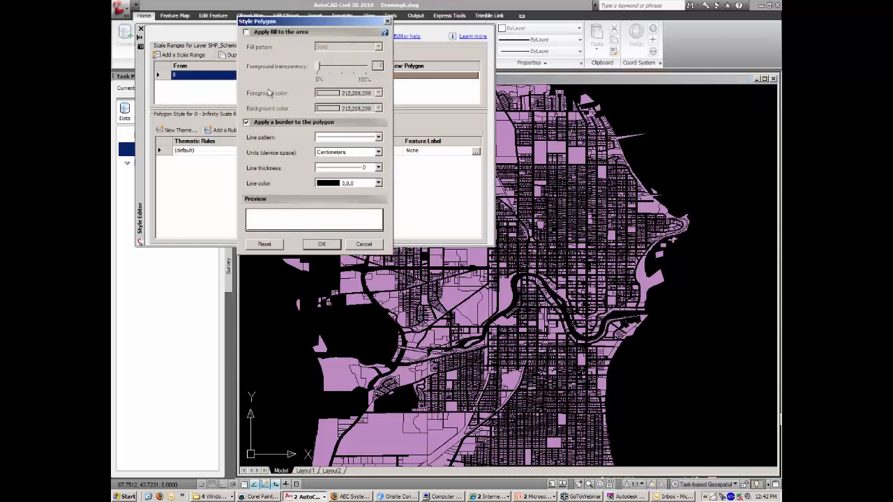
{"action": "left_click", "coordinate": [246, 122]}
{"action": "left_click", "coordinate": [322, 244]}
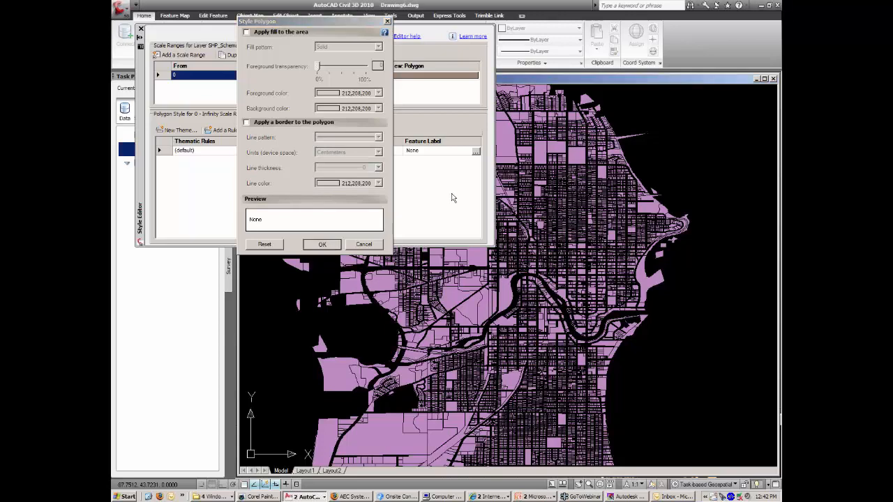
Label every parcel with its LAST_SALE value and close the Style Editor.
{"action": "left_click", "coordinate": [475, 151]}
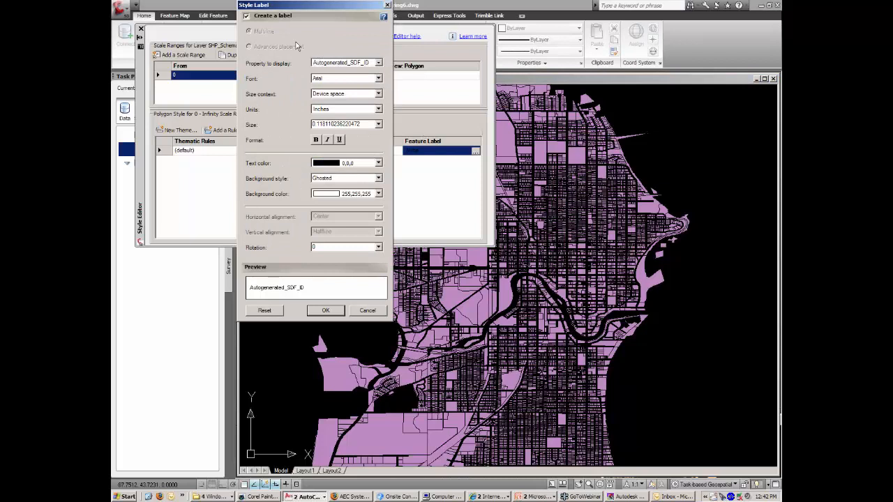
{"action": "left_click", "coordinate": [373, 63]}
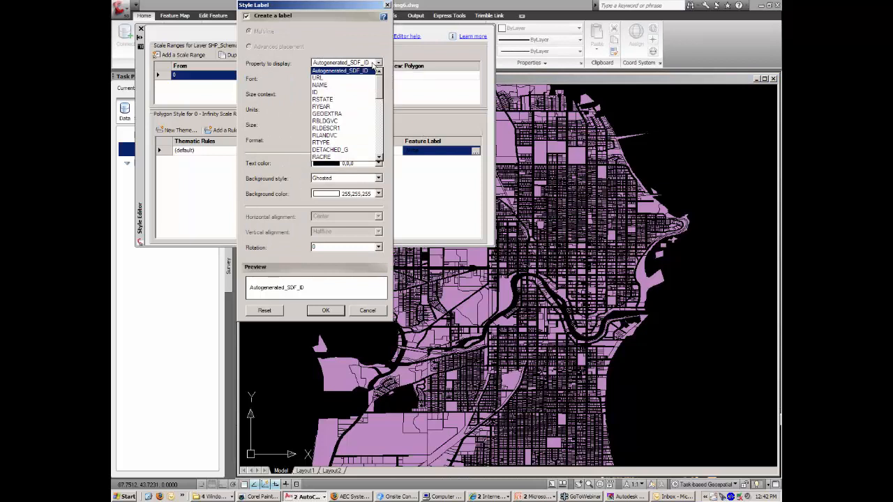
{"action": "left_click_drag", "start_coordinate": [379, 86], "coordinate": [379, 104]}
{"action": "left_click", "coordinate": [327, 127]}
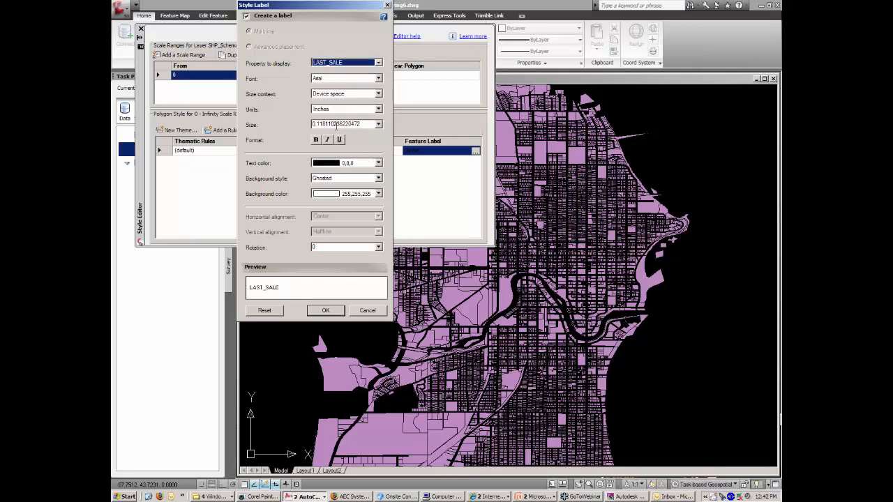
{"action": "left_click", "coordinate": [330, 312]}
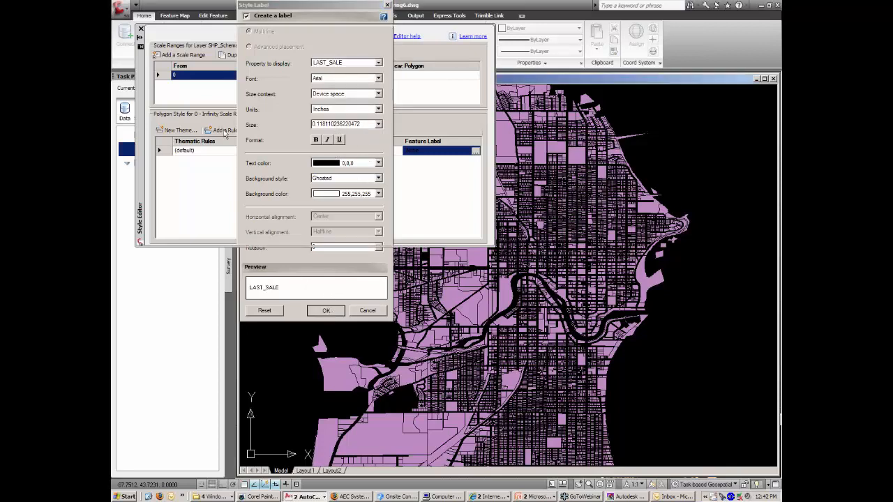
{"action": "left_click", "coordinate": [141, 29]}
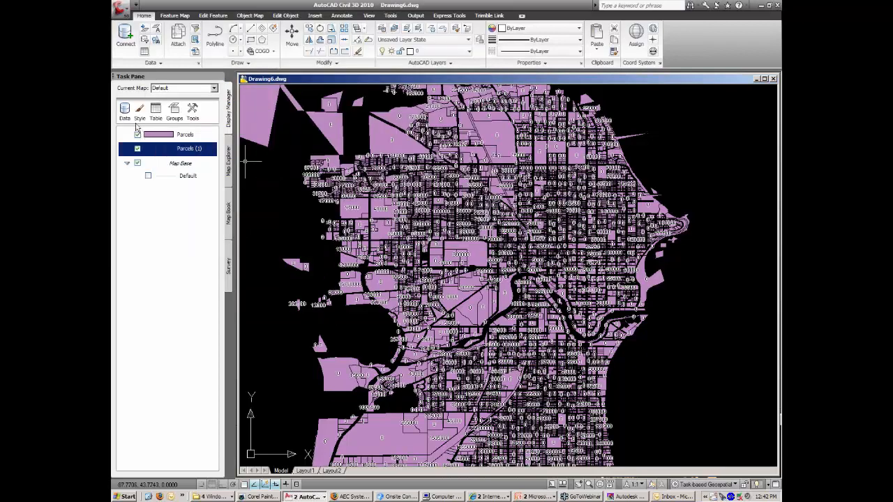
Create a new layer group in the Task Pane and name it webcast.
{"action": "right_click", "coordinate": [159, 197]}
{"action": "mouse_move", "coordinate": [191, 212]}
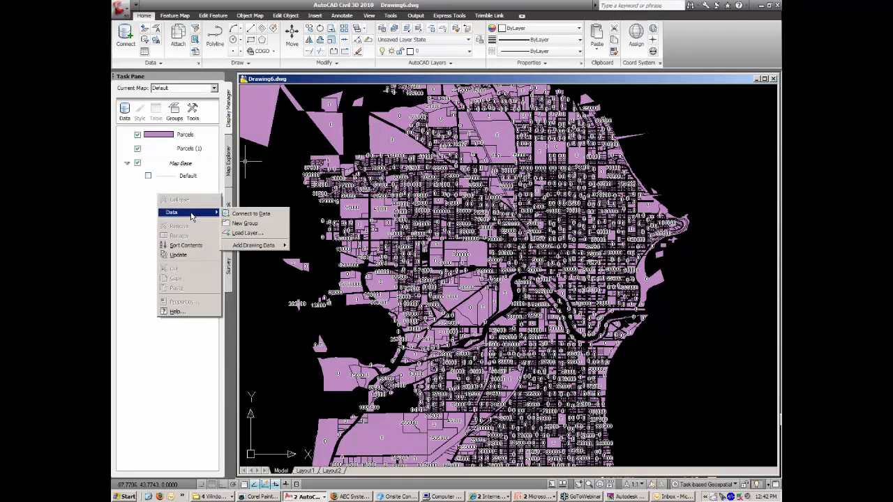
{"action": "left_click", "coordinate": [238, 223]}
{"action": "double_click", "coordinate": [186, 136]}
{"action": "type", "text": "webcast"}
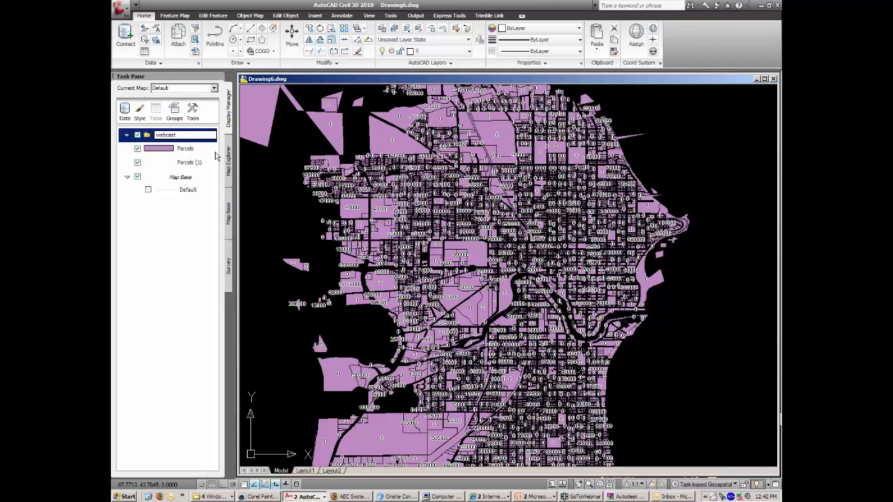
{"action": "left_click", "coordinate": [194, 231]}
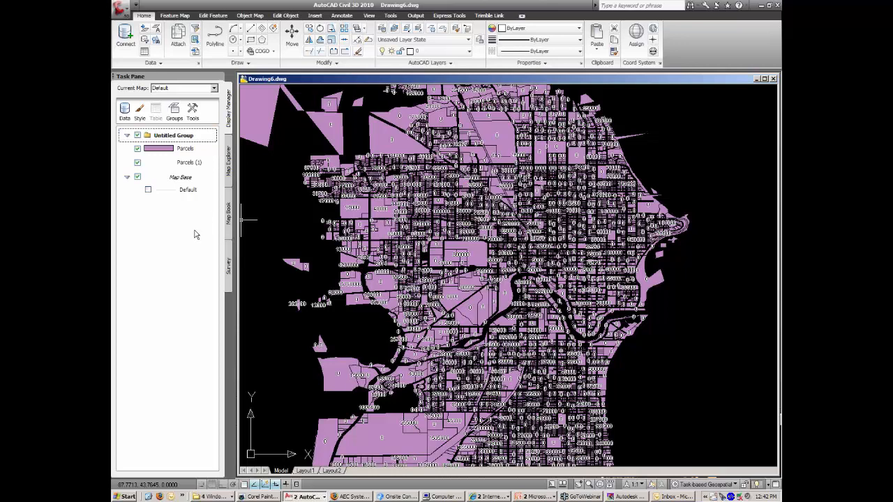
Move the Parcels layers into the webcast group and open the Parcels layer's options.
{"action": "left_click", "coordinate": [183, 151]}
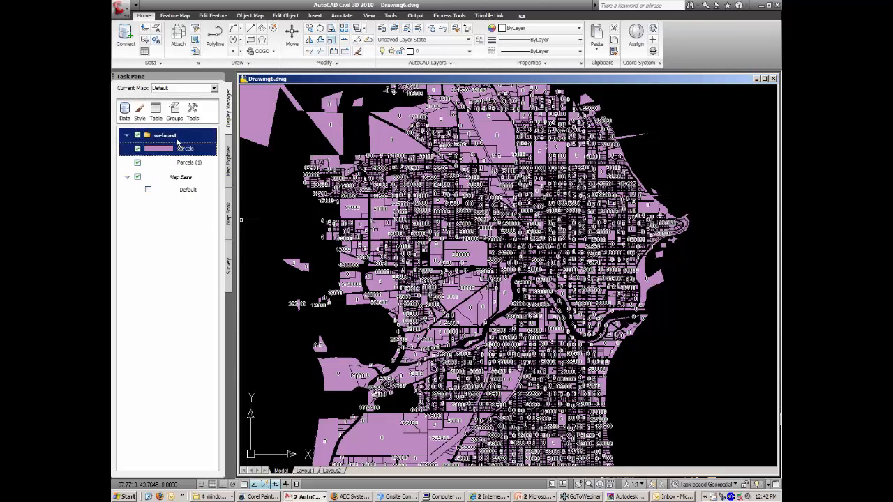
{"action": "mouse_move", "coordinate": [195, 169]}
{"action": "left_mouse_down"}
{"action": "mouse_move", "coordinate": [180, 143]}
{"action": "mouse_move", "coordinate": [205, 153]}
{"action": "mouse_move", "coordinate": [196, 175]}
{"action": "left_mouse_up"}
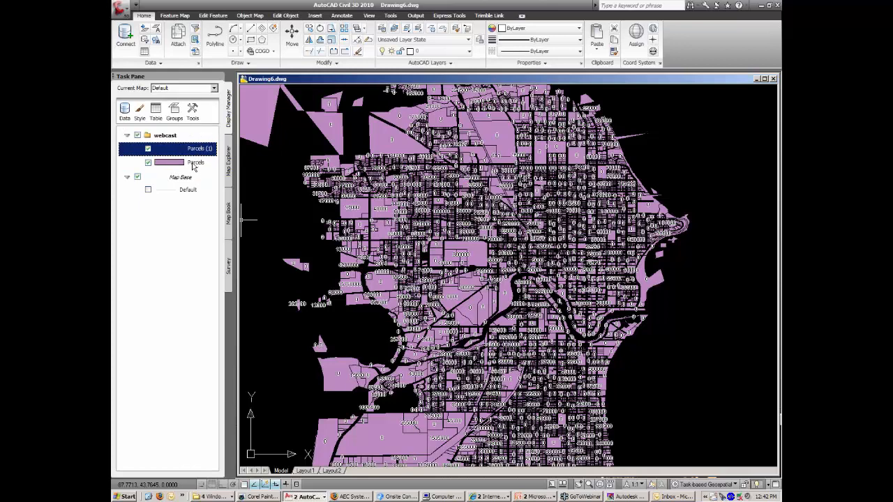
{"action": "left_click", "coordinate": [193, 164]}
{"action": "right_click", "coordinate": [195, 162]}
Style the Parcels polygons with no fill and a 0.1 red border, then close the Style Editor.
{"action": "left_click", "coordinate": [287, 179]}
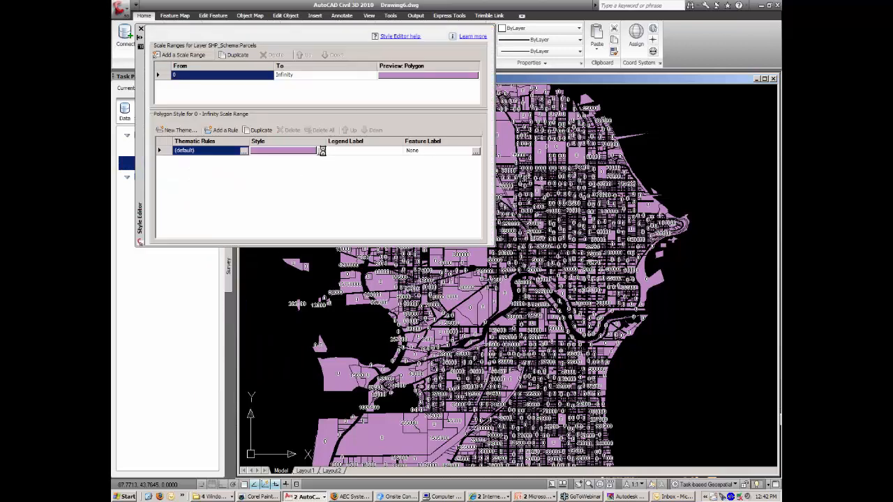
{"action": "left_click", "coordinate": [322, 151]}
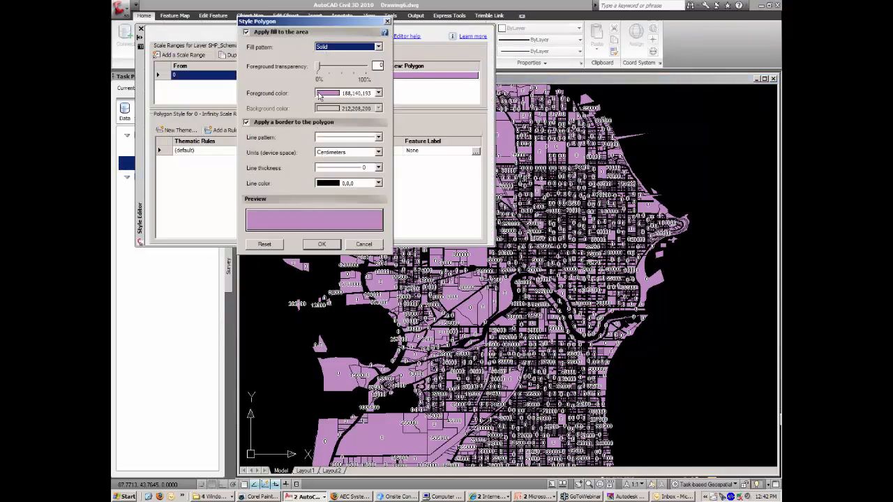
{"action": "left_click", "coordinate": [247, 33]}
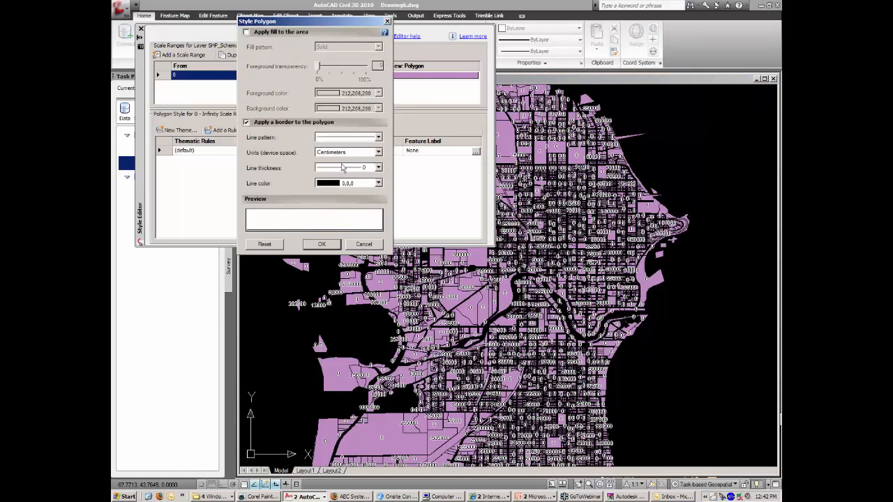
{"action": "left_click", "coordinate": [370, 168]}
{"action": "scroll", "coordinate": [366, 185], "scroll_direction": "up", "scroll_amount": 3}
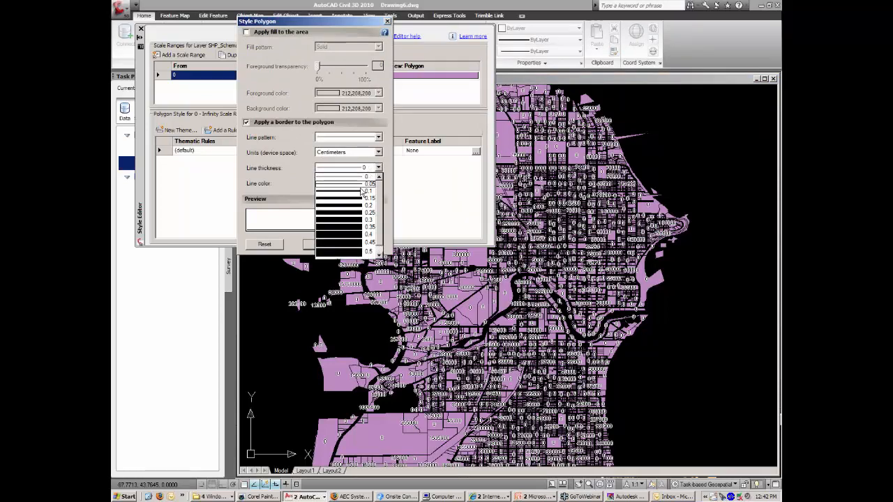
{"action": "left_click", "coordinate": [362, 184]}
{"action": "left_click", "coordinate": [362, 184]}
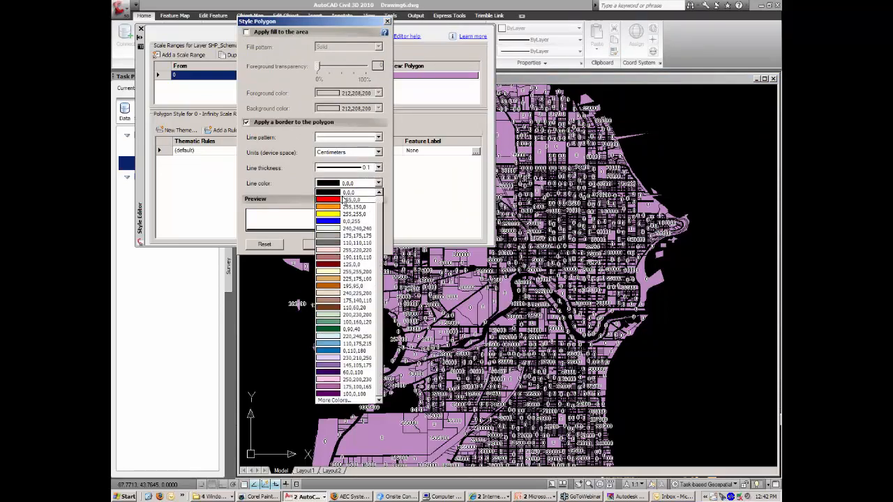
{"action": "left_click", "coordinate": [343, 200]}
{"action": "left_click", "coordinate": [322, 246]}
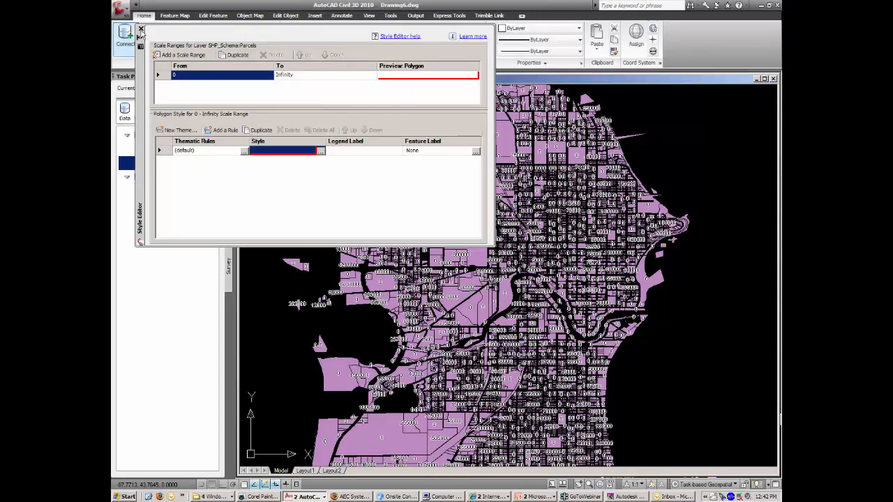
{"action": "left_click", "coordinate": [321, 152]}
{"action": "left_click", "coordinate": [365, 245]}
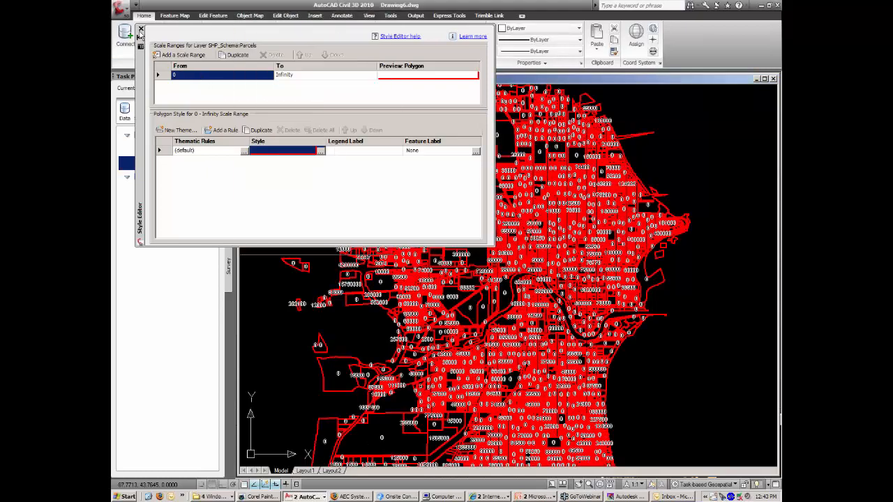
{"action": "left_click", "coordinate": [140, 29]}
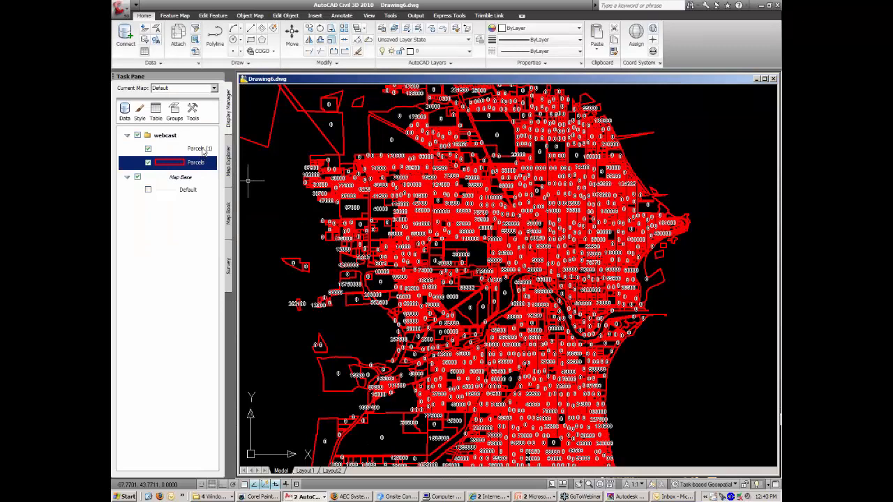
Rename the Parcels (1) layer to Text.
{"action": "left_click", "coordinate": [204, 150]}
{"action": "left_click", "coordinate": [206, 150]}
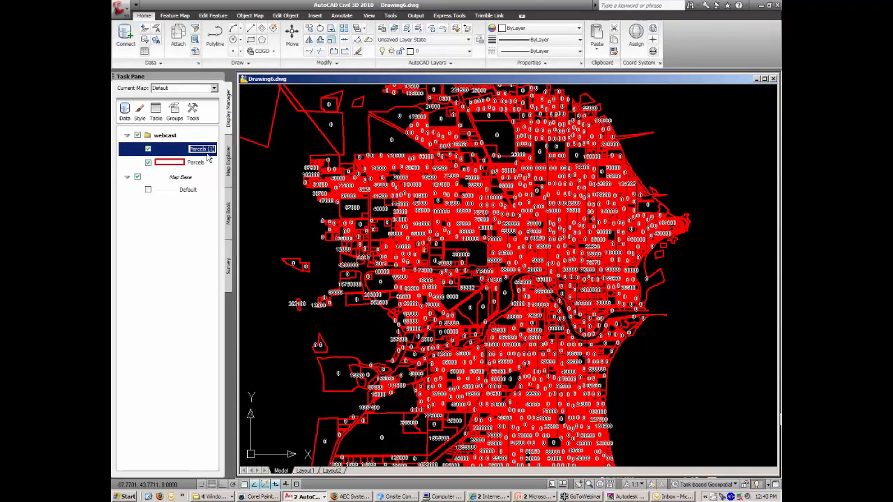
{"action": "type", "text": "Text"}
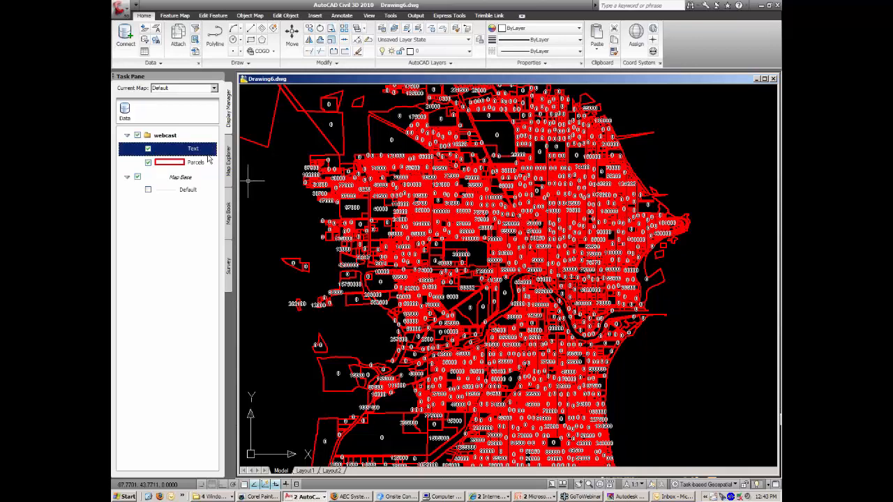
{"action": "left_click", "coordinate": [298, 148]}
{"action": "left_click", "coordinate": [292, 159]}
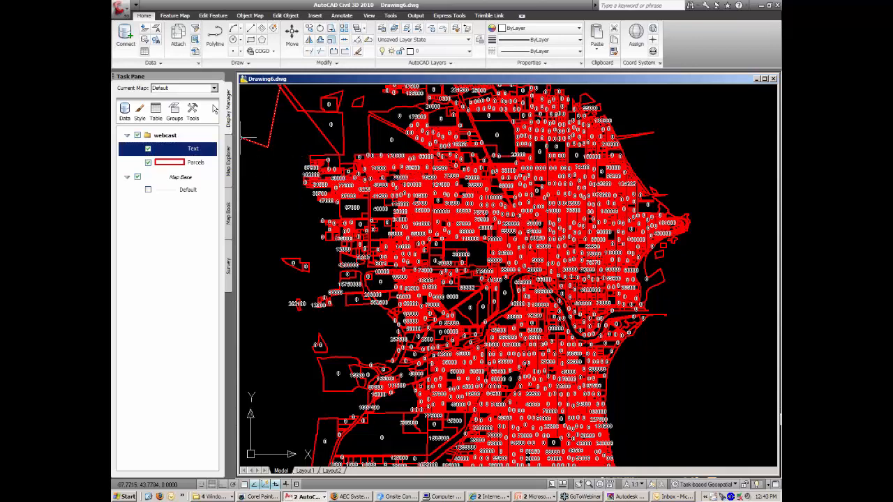
{"action": "left_click", "coordinate": [192, 113]}
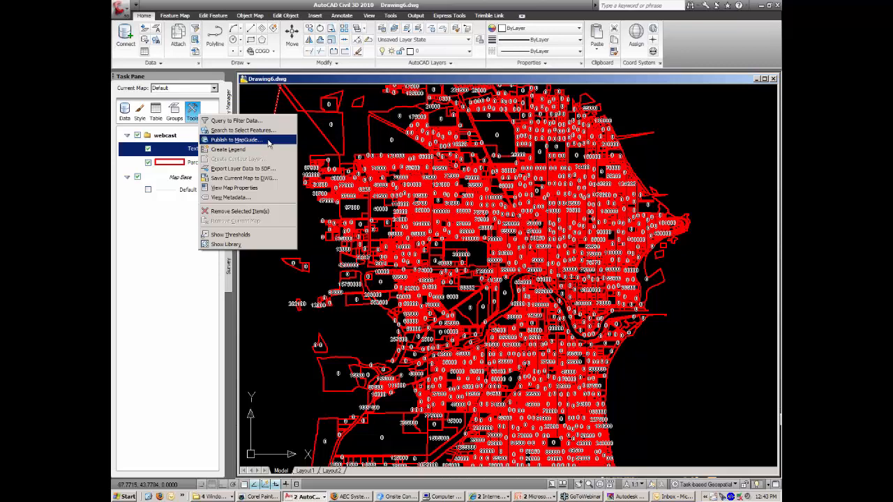
Open Publish to MapGuide from the Task Pane tools, then bring MapGuide Studio forward.
{"action": "left_click", "coordinate": [268, 141]}
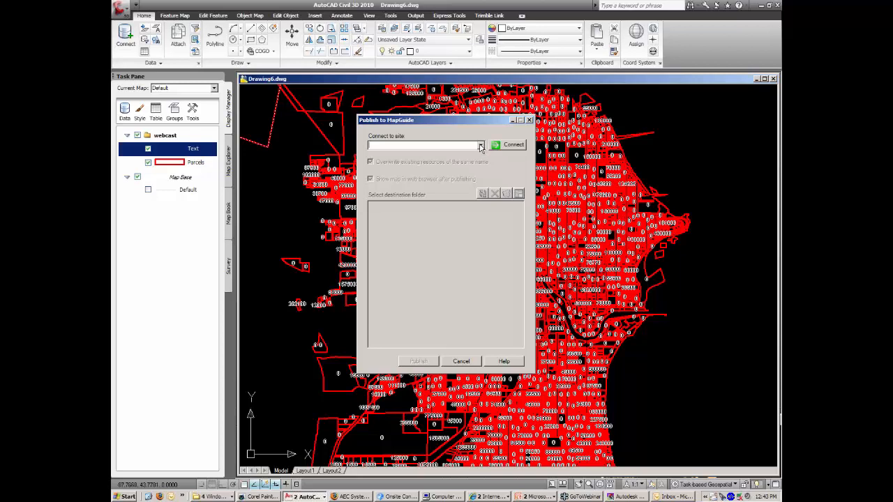
{"action": "left_click", "coordinate": [534, 496]}
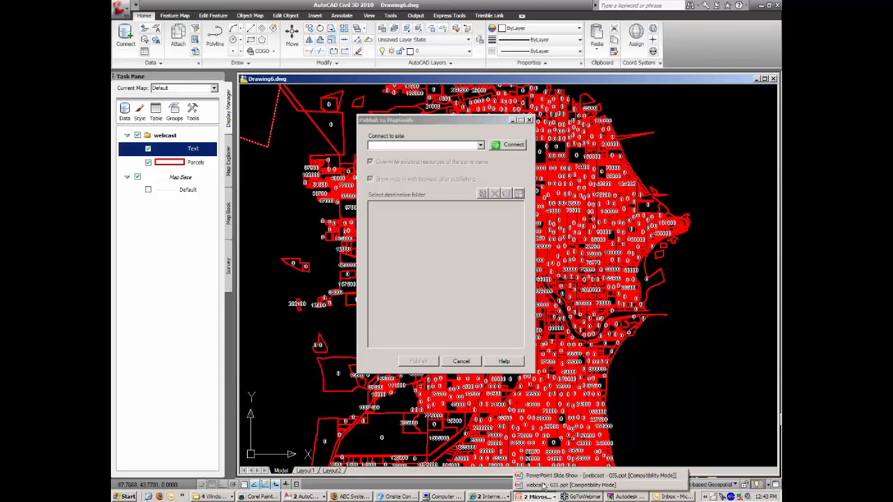
{"action": "left_click", "coordinate": [629, 496]}
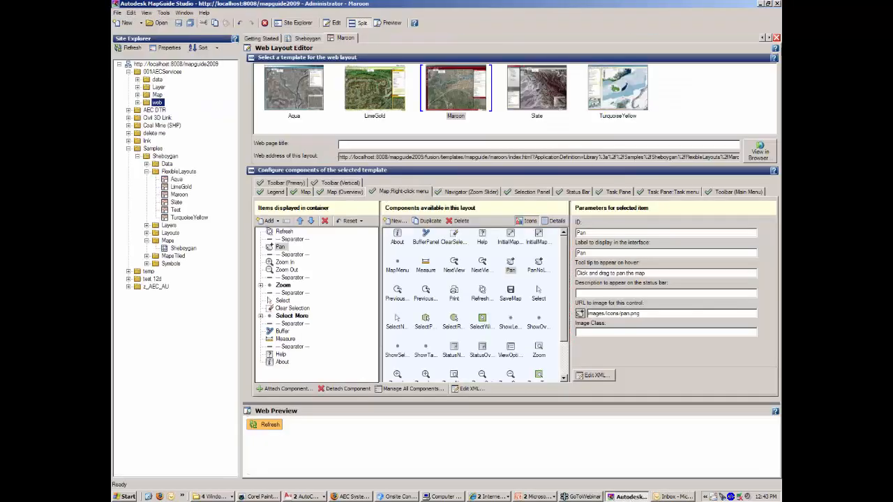
Close the Maroon, Sheboygan and Getting Started tabs and close the site.
{"action": "left_click", "coordinate": [776, 38]}
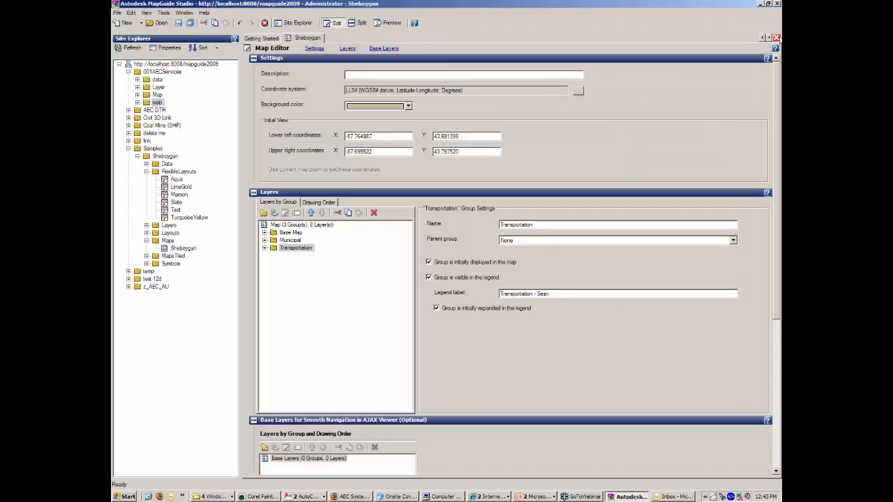
{"action": "left_click", "coordinate": [777, 38]}
{"action": "left_click", "coordinate": [777, 38]}
{"action": "left_click", "coordinate": [117, 14]}
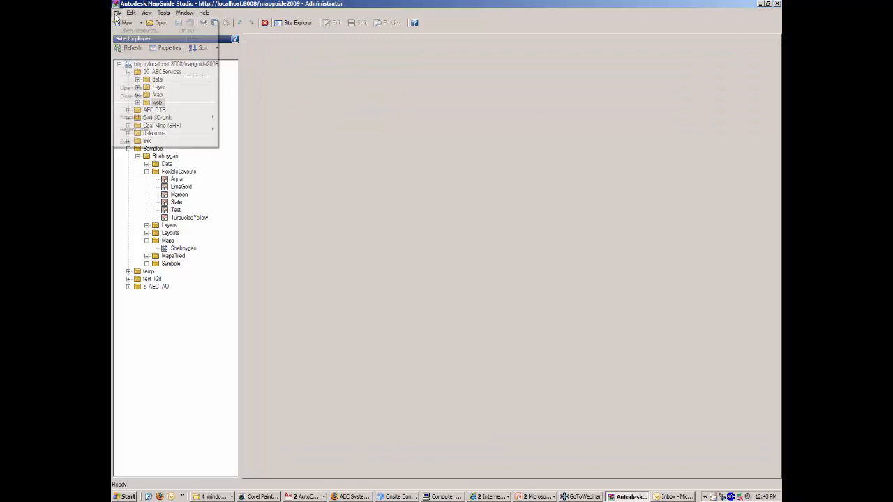
{"action": "left_click", "coordinate": [141, 96]}
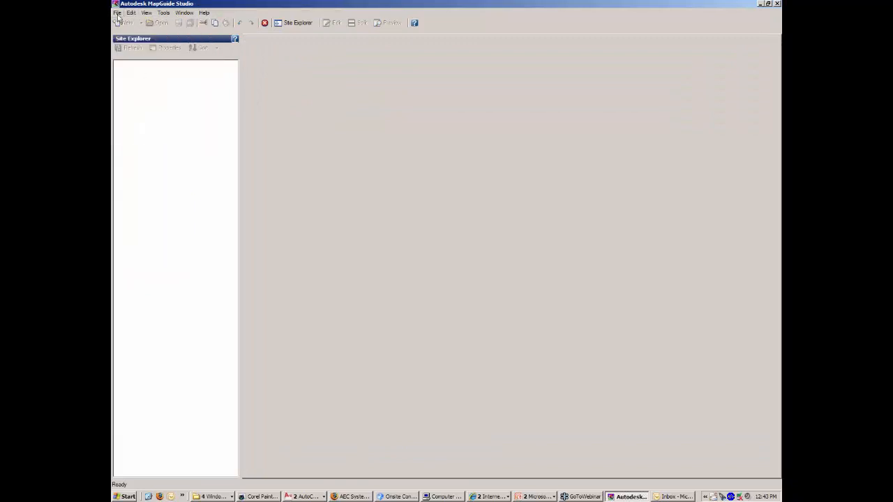
Copy the site URL from the Open Site log-on dialog, then cancel it.
{"action": "left_click", "coordinate": [117, 14]}
{"action": "left_click", "coordinate": [143, 88]}
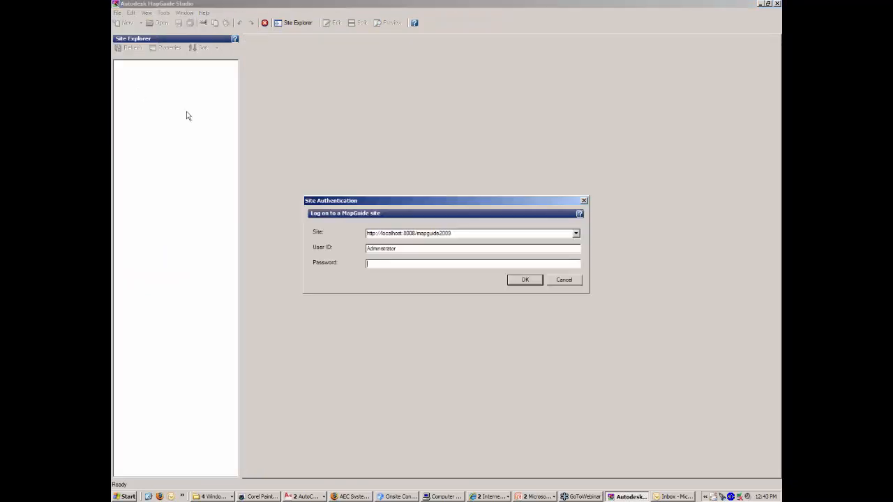
{"action": "left_click", "coordinate": [464, 233]}
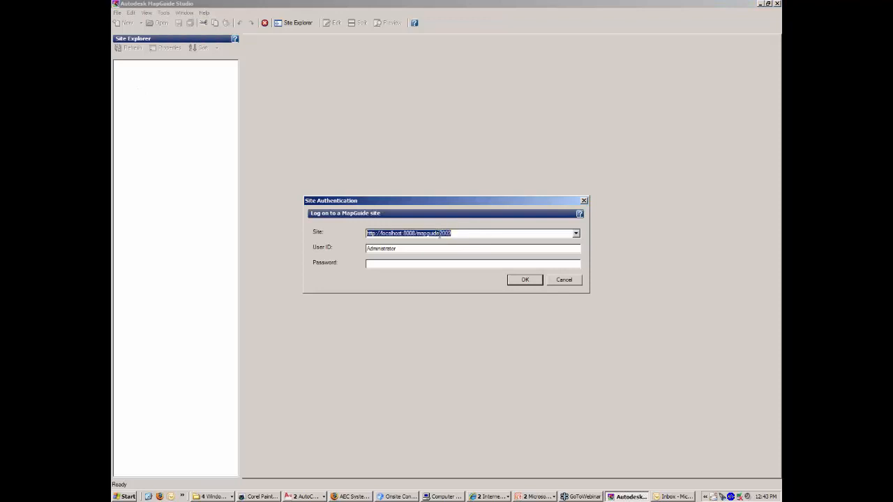
{"action": "right_click", "coordinate": [440, 236]}
{"action": "left_click", "coordinate": [470, 258]}
{"action": "left_click", "coordinate": [565, 282]}
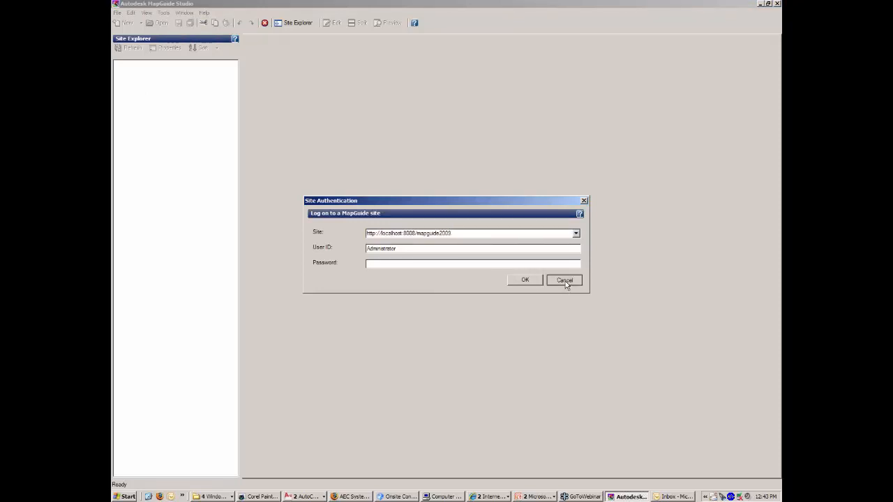
Minimize MapGuide Studio, paste the site URL into Publish to MapGuide, and connect.
{"action": "left_click", "coordinate": [761, 4]}
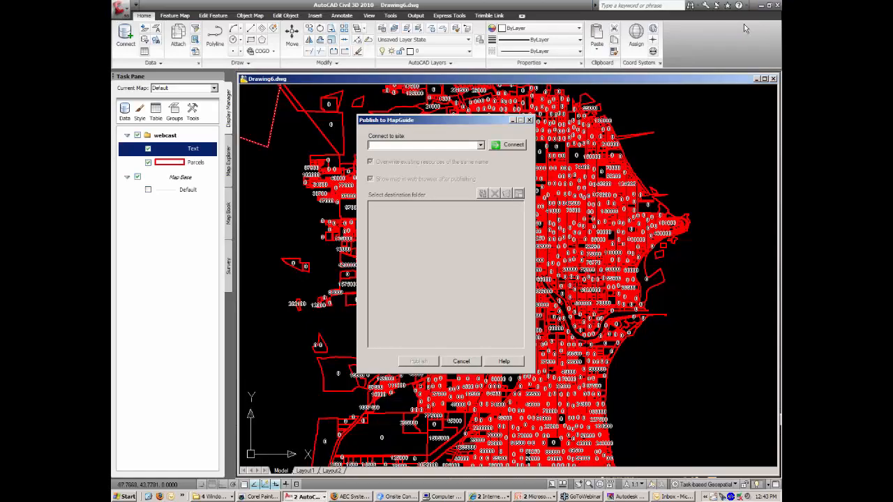
{"action": "right_click", "coordinate": [439, 145]}
{"action": "left_click", "coordinate": [457, 182]}
{"action": "left_click", "coordinate": [511, 146]}
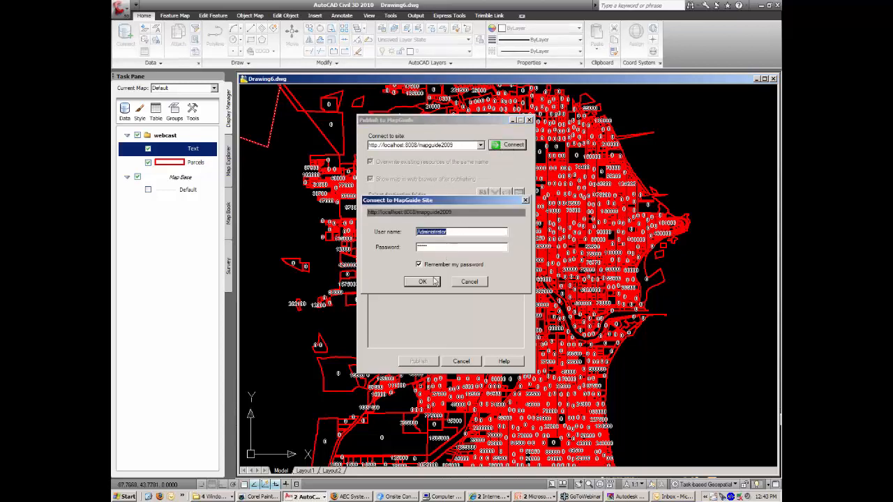
{"action": "left_click", "coordinate": [424, 282]}
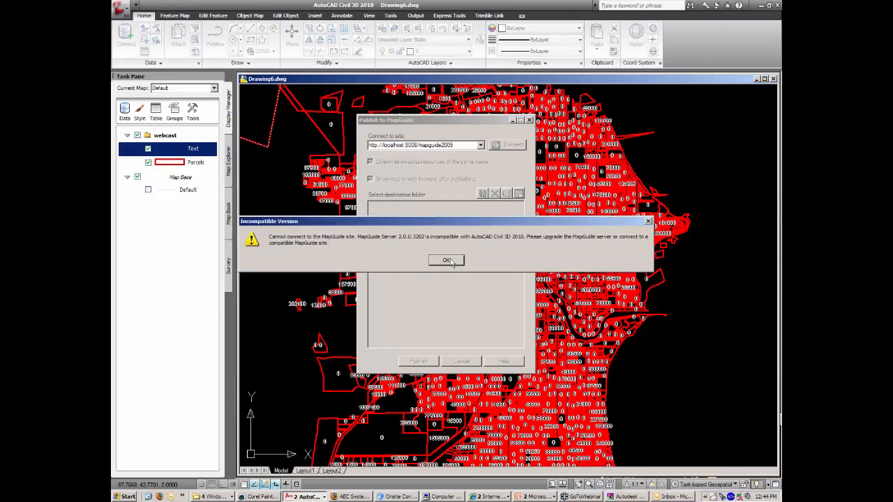
Dismiss the Incompatible Version error and close the Publish to MapGuide window.
{"action": "left_click_drag", "start_coordinate": [467, 225], "coordinate": [370, 210]}
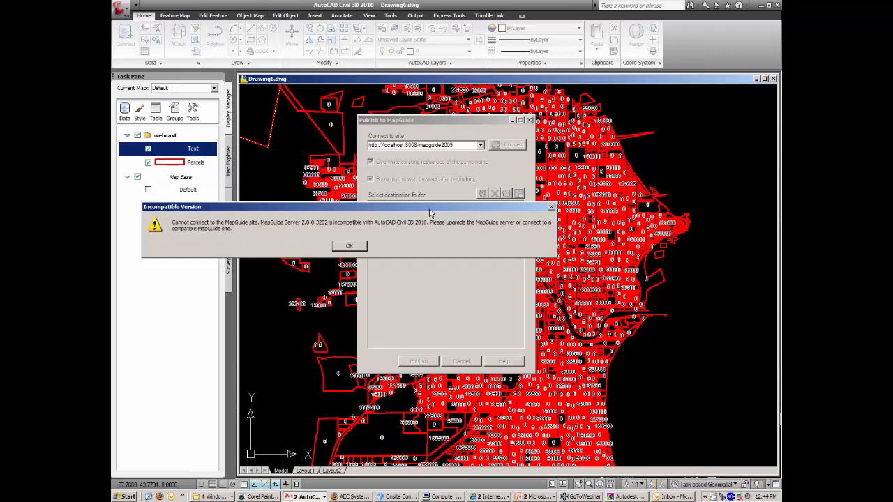
{"action": "left_click_drag", "start_coordinate": [431, 205], "coordinate": [414, 181]}
{"action": "left_click", "coordinate": [339, 210]}
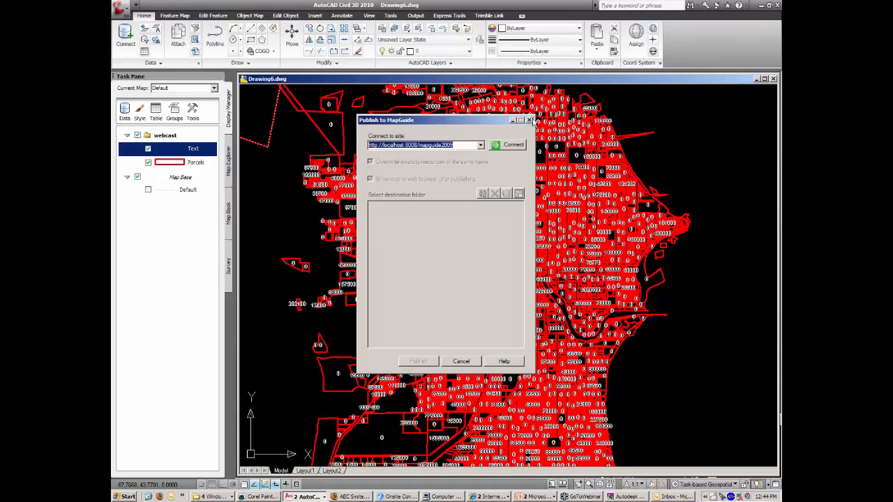
{"action": "left_click", "coordinate": [530, 120]}
{"action": "left_click", "coordinate": [166, 136]}
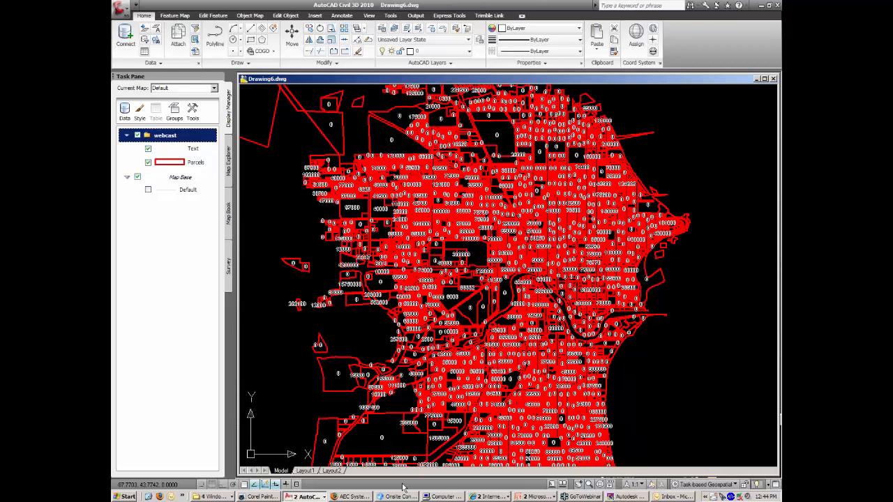
{"action": "left_click", "coordinate": [533, 496]}
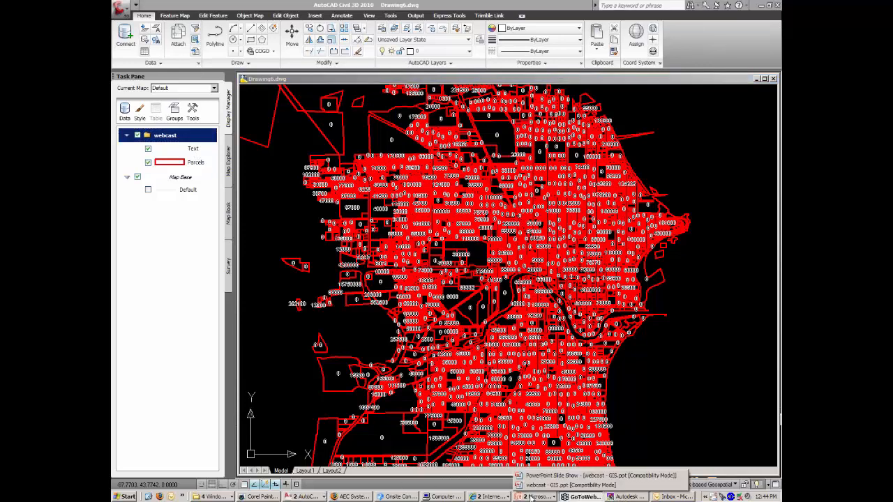
Resume the PowerPoint slide show and advance to the Mobile slide.
{"action": "left_click", "coordinate": [539, 477]}
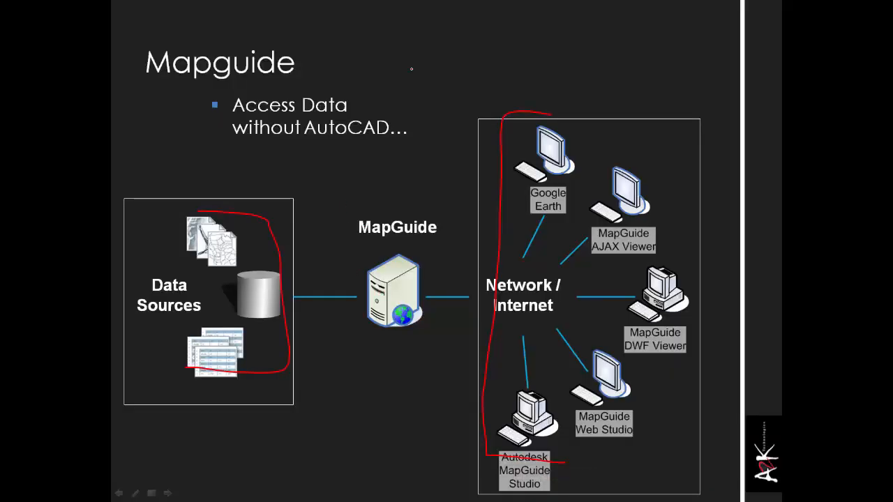
{"action": "right_click", "coordinate": [399, 39]}
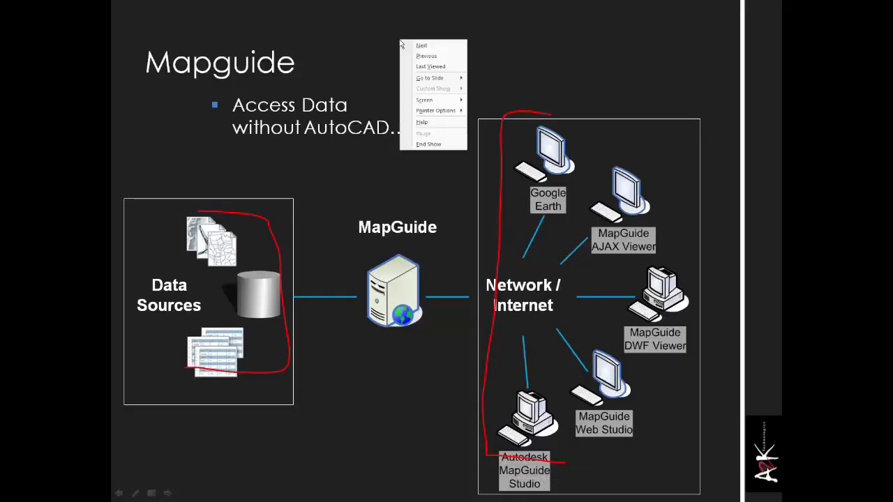
{"action": "left_click", "coordinate": [435, 46]}
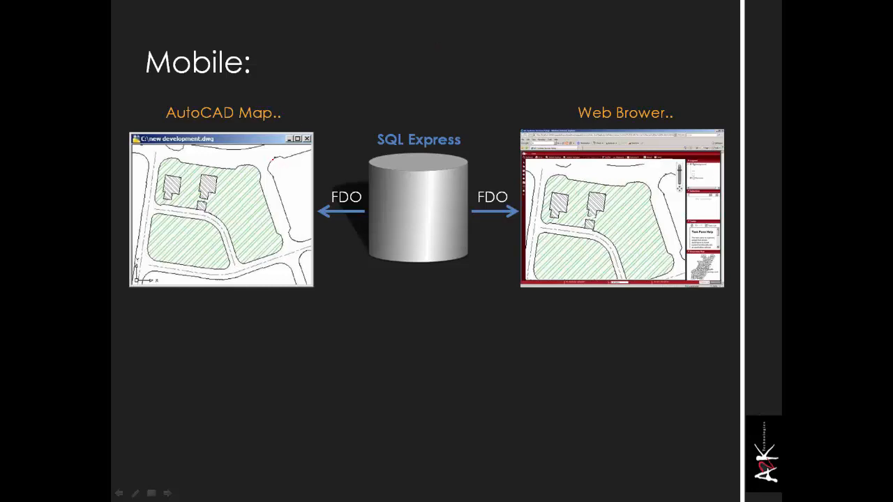
Draw red pen arrows from AutoCAD Map to SQL Express to Web Browser, then return to Civil 3D.
{"action": "mouse_move", "coordinate": [276, 158]}
{"action": "left_mouse_down"}
{"action": "mouse_move", "coordinate": [269, 165]}
{"action": "mouse_move", "coordinate": [277, 188]}
{"action": "left_mouse_up"}
{"action": "mouse_move", "coordinate": [571, 175]}
{"action": "left_mouse_down"}
{"action": "mouse_move", "coordinate": [560, 173]}
{"action": "mouse_move", "coordinate": [544, 194]}
{"action": "left_mouse_up"}
{"action": "mouse_move", "coordinate": [265, 164]}
{"action": "left_mouse_down"}
{"action": "mouse_move", "coordinate": [411, 185]}
{"action": "mouse_move", "coordinate": [397, 190]}
{"action": "left_mouse_up"}
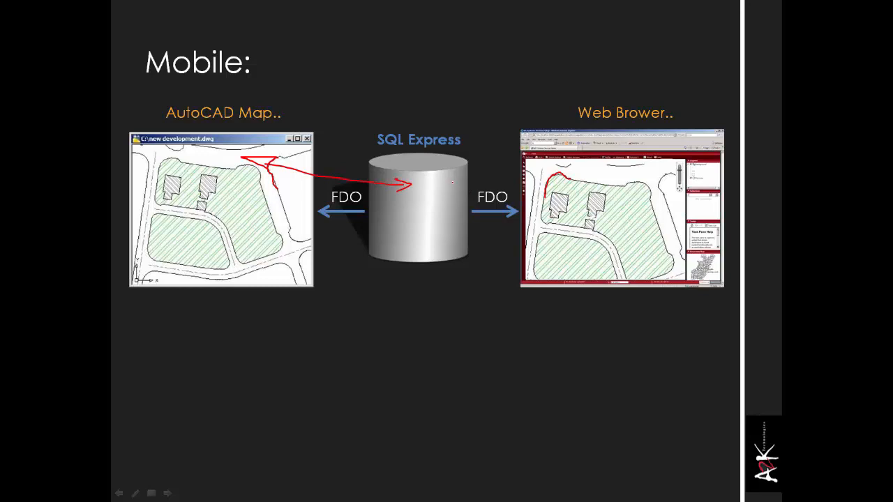
{"action": "mouse_move", "coordinate": [450, 182]}
{"action": "left_mouse_down"}
{"action": "mouse_move", "coordinate": [551, 179]}
{"action": "mouse_move", "coordinate": [540, 188]}
{"action": "left_mouse_up"}
{"action": "key", "text": "alt+Tab"}
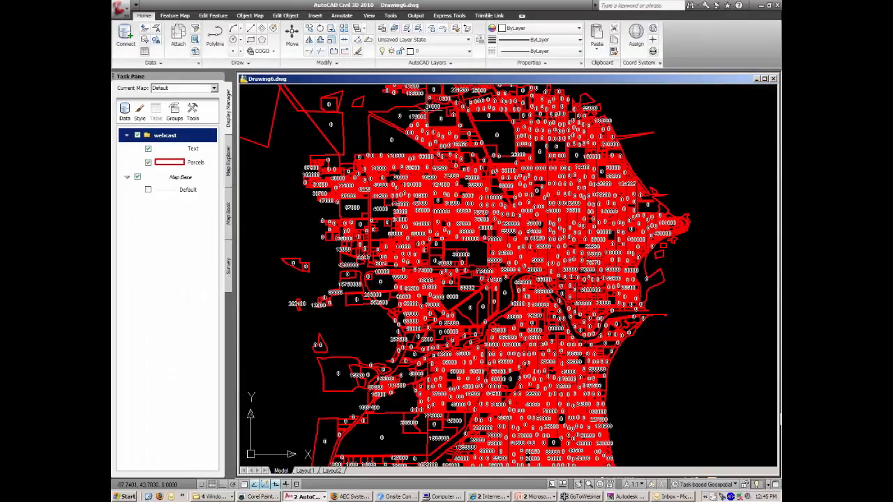
Close Drawing6 without saving, then restore and resize the Civil 3D window.
{"action": "double_click", "coordinate": [244, 80]}
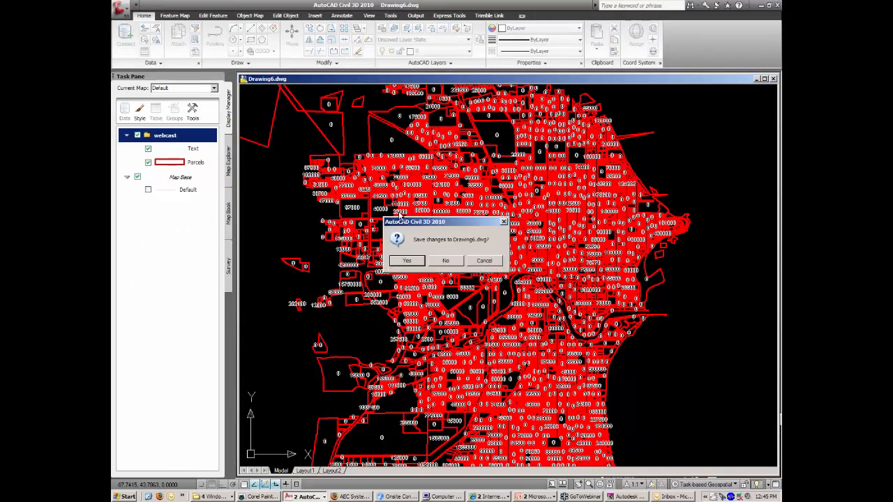
{"action": "left_click", "coordinate": [445, 261]}
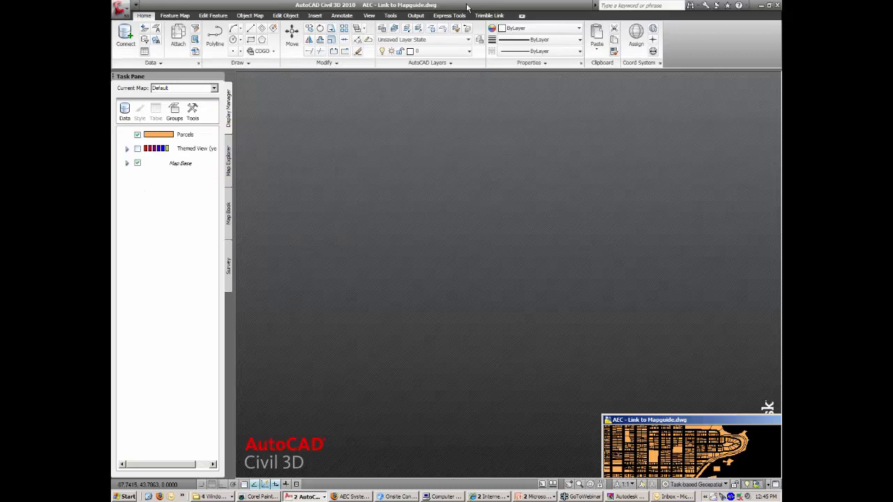
{"action": "double_click", "coordinate": [466, 5]}
{"action": "left_click_drag", "start_coordinate": [463, 46], "coordinate": [334, 14]}
{"action": "left_click_drag", "start_coordinate": [584, 424], "coordinate": [670, 490]}
Maximize the Link to Mapguide drawing, narrow Civil 3D, and bring forward an enlarged Maroon web map.
{"action": "left_click_drag", "start_coordinate": [644, 430], "coordinate": [302, 166]}
{"action": "double_click", "coordinate": [302, 166]}
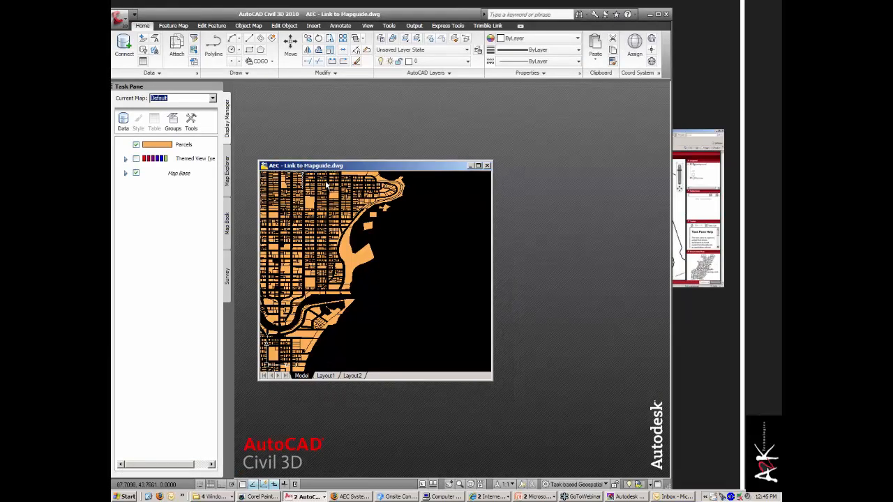
{"action": "left_click_drag", "start_coordinate": [669, 489], "coordinate": [436, 492]}
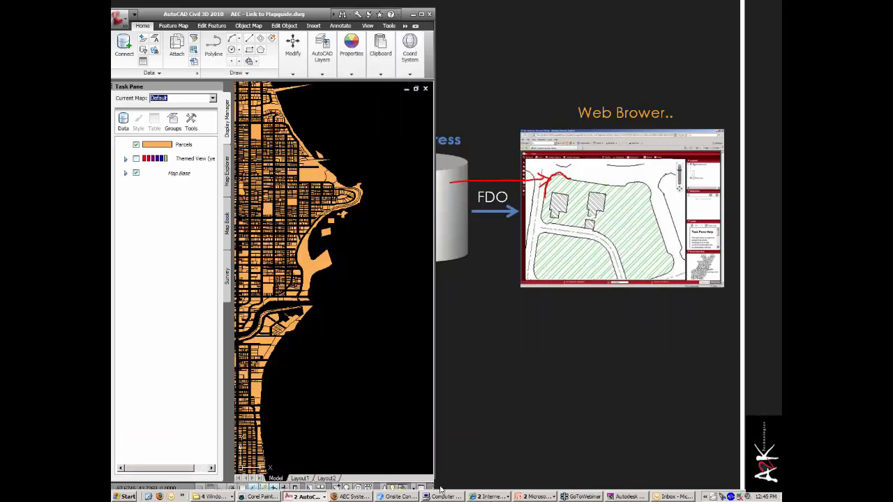
{"action": "left_click", "coordinate": [493, 497]}
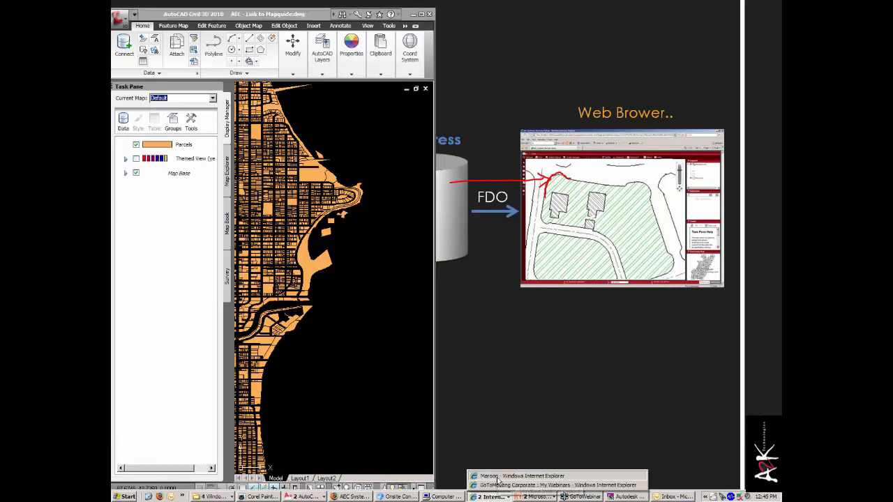
{"action": "left_click", "coordinate": [531, 484]}
{"action": "left_click_drag", "start_coordinate": [647, 456], "coordinate": [779, 491]}
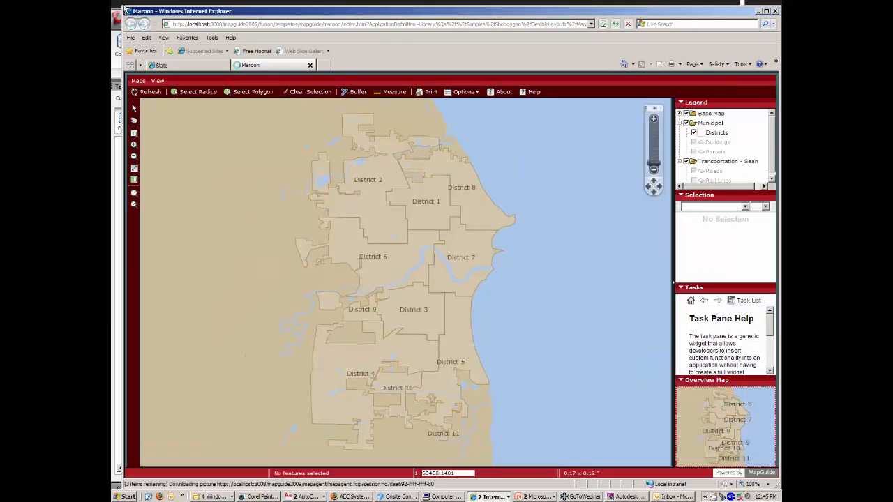
Move the browser right beside Civil 3D and switch to the Slate parcel map.
{"action": "left_click", "coordinate": [127, 11]}
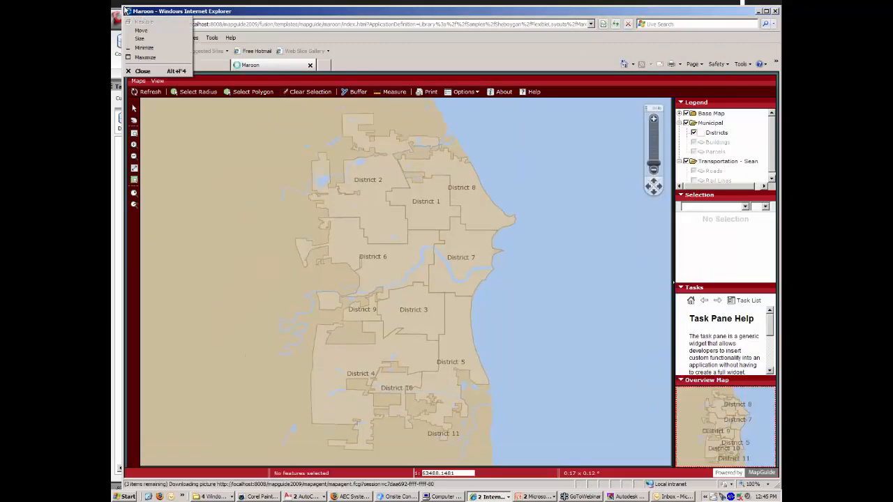
{"action": "left_click", "coordinate": [151, 12]}
{"action": "left_click_drag", "start_coordinate": [152, 12], "coordinate": [431, 1]}
{"action": "left_click", "coordinate": [475, 62]}
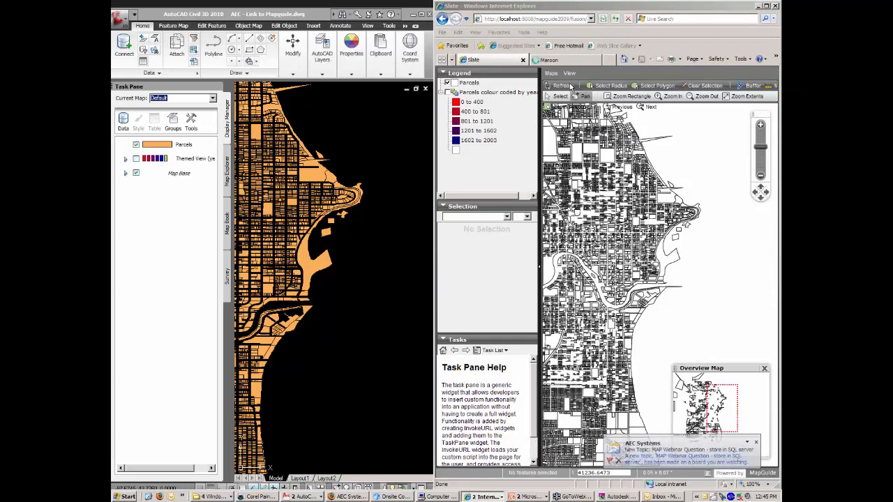
Dismiss the AEC Systems notification and close Outlook.
{"action": "left_click", "coordinate": [757, 443]}
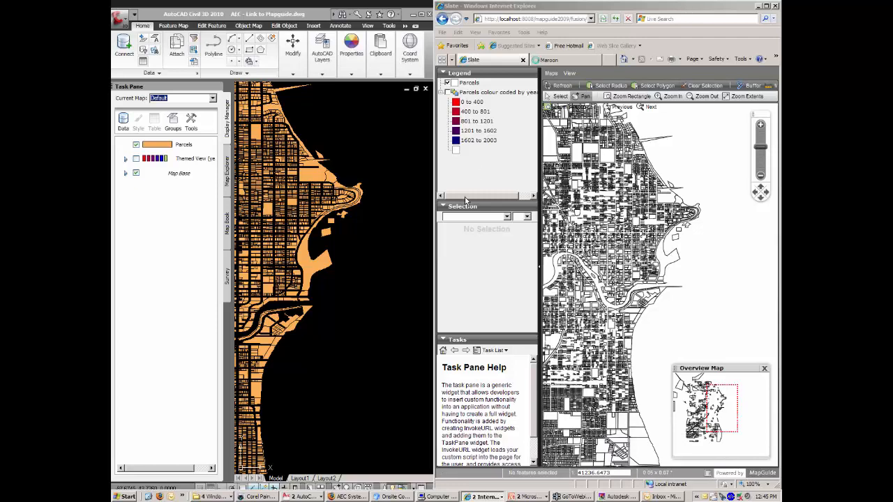
{"action": "left_click", "coordinate": [662, 497]}
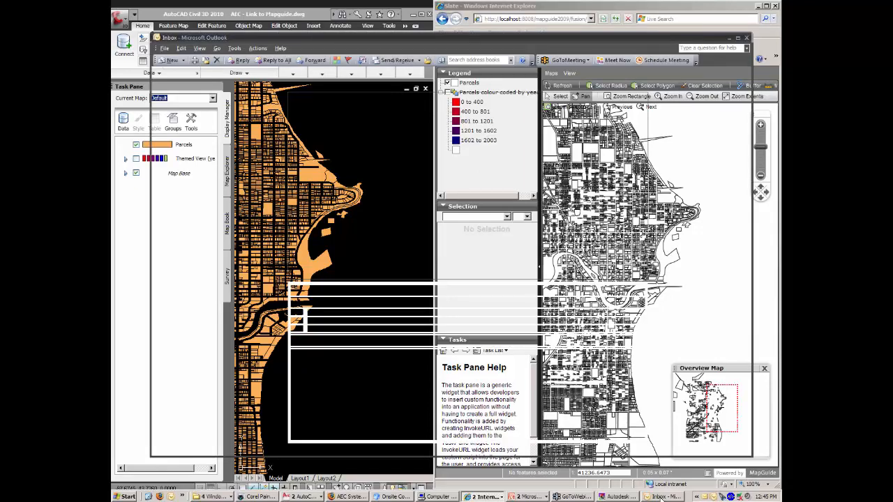
{"action": "right_click", "coordinate": [661, 498]}
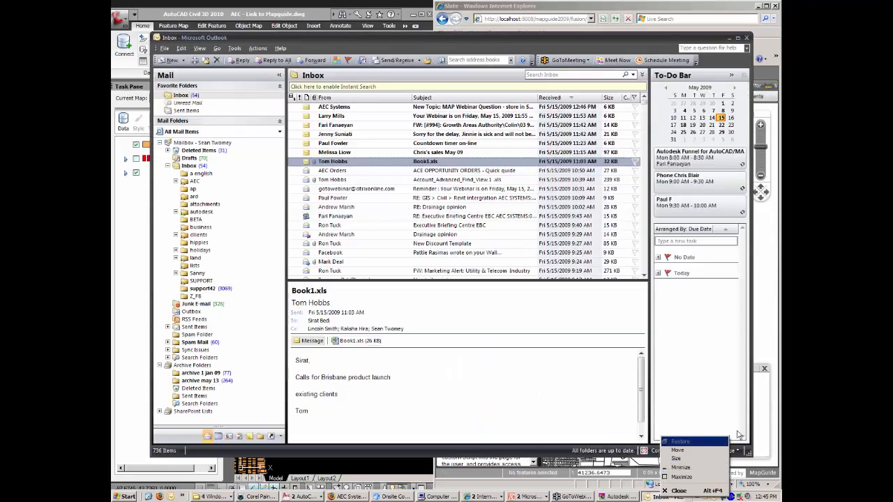
{"action": "left_click", "coordinate": [747, 38]}
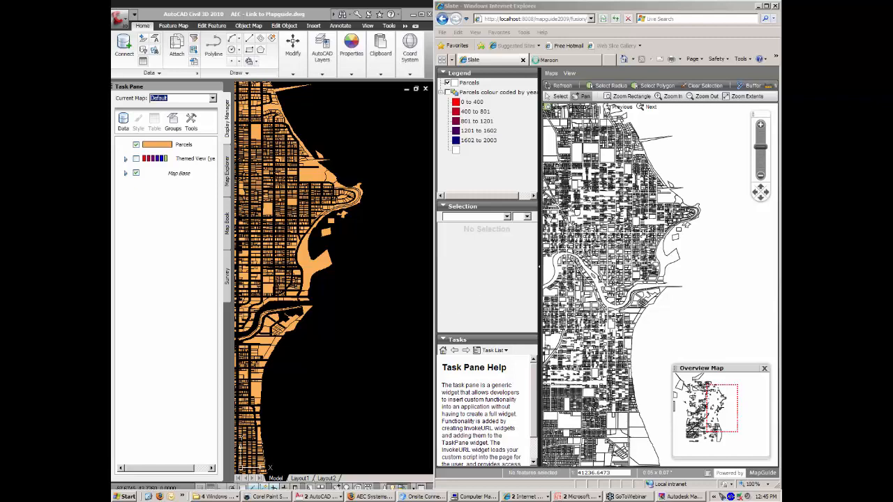
{"action": "left_click", "coordinate": [638, 97]}
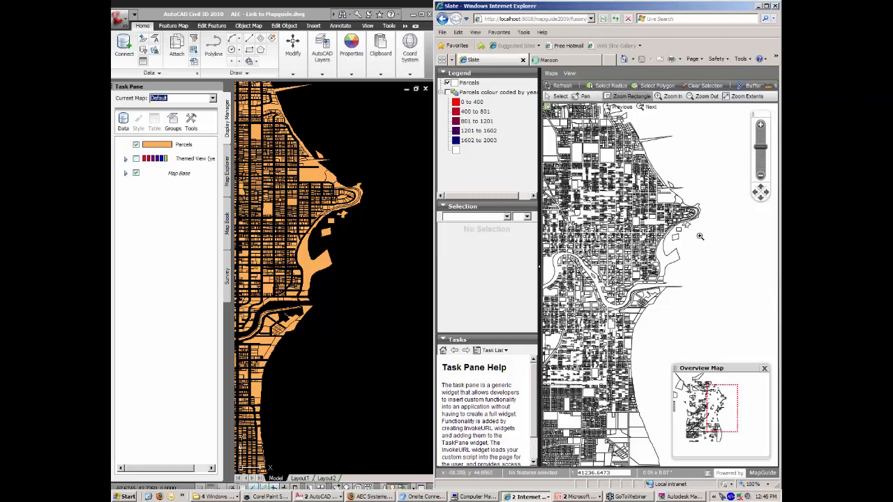
Drag a zoom box around the harbour parcels on the web map.
{"action": "left_click_drag", "start_coordinate": [711, 207], "coordinate": [662, 276]}
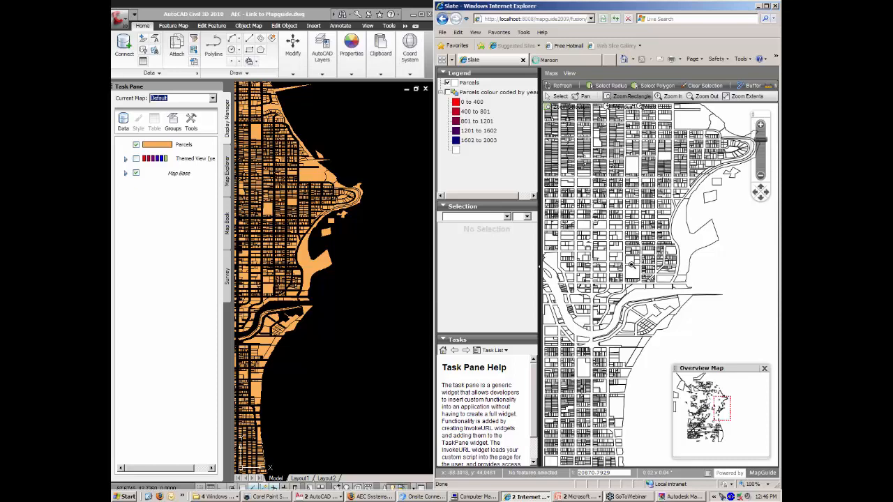
Select the lakefront parcel and stretch four of its vertices out into the lake.
{"action": "left_click", "coordinate": [362, 129]}
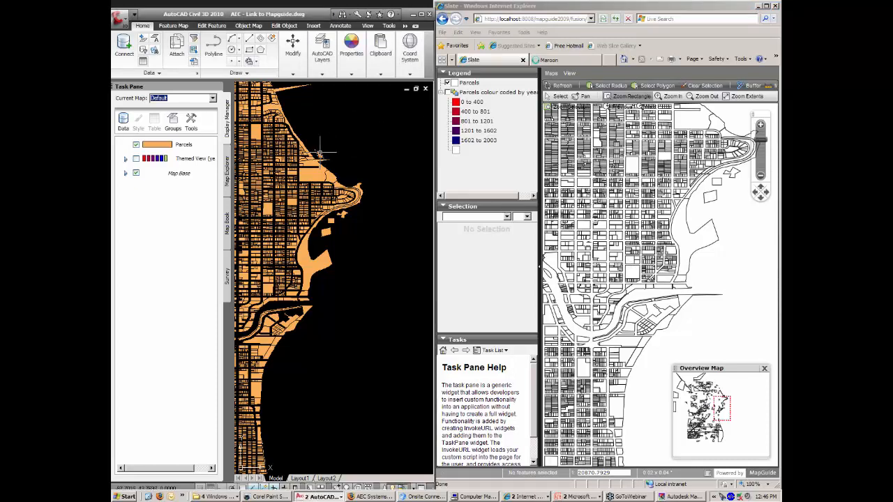
{"action": "left_click", "coordinate": [329, 255]}
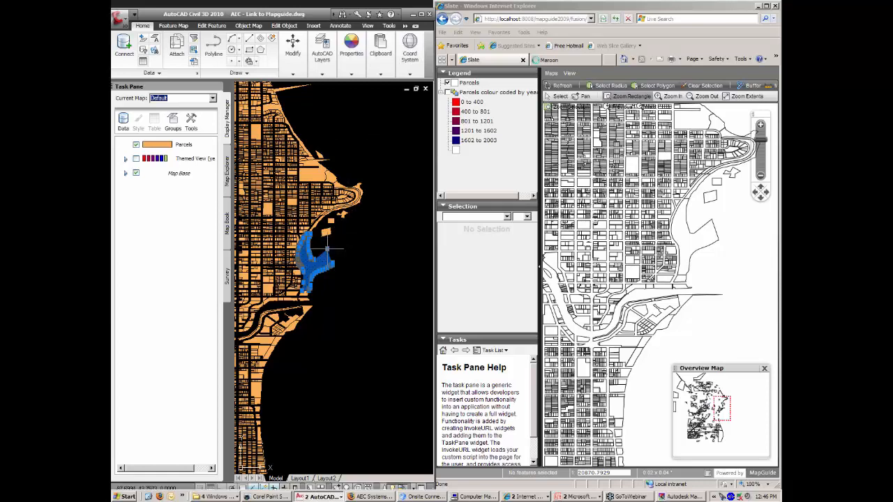
{"action": "left_click", "coordinate": [327, 247]}
{"action": "left_click", "coordinate": [353, 231]}
{"action": "left_click", "coordinate": [333, 264]}
{"action": "left_click", "coordinate": [361, 266]}
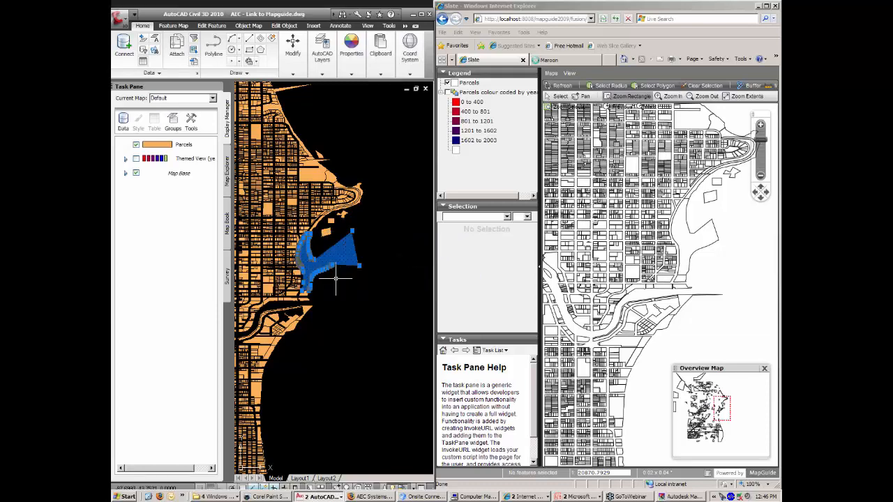
{"action": "left_click", "coordinate": [328, 267]}
{"action": "left_click", "coordinate": [350, 302]}
{"action": "left_click", "coordinate": [319, 271]}
{"action": "left_click", "coordinate": [329, 318]}
Check the reshaped harbour parcel back in, then bring the web map forward with panning active.
{"action": "right_click", "coordinate": [336, 250]}
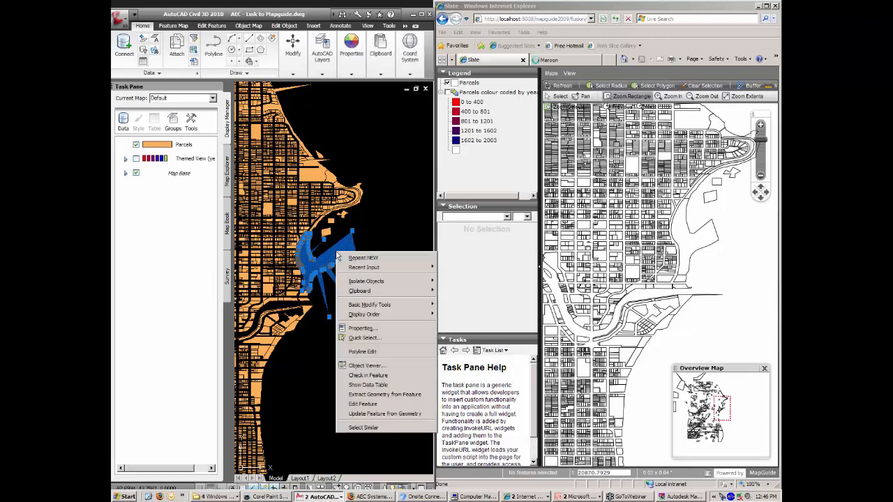
{"action": "left_click", "coordinate": [371, 376]}
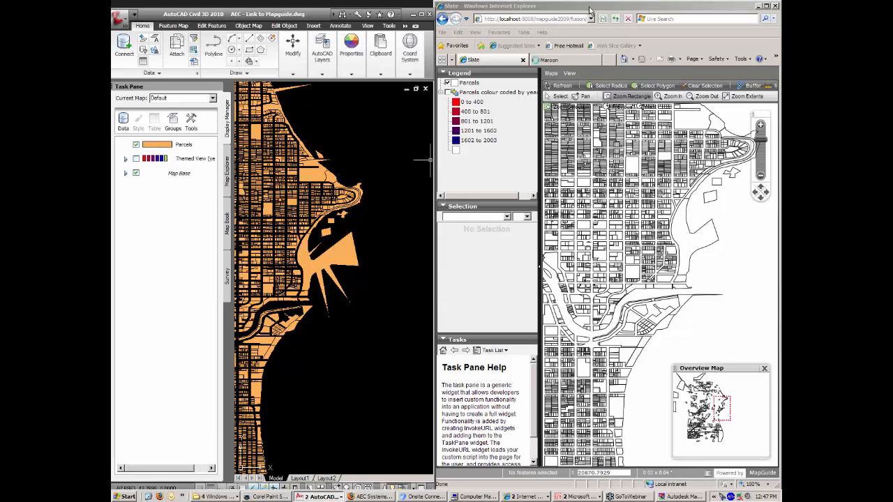
{"action": "left_click", "coordinate": [590, 11]}
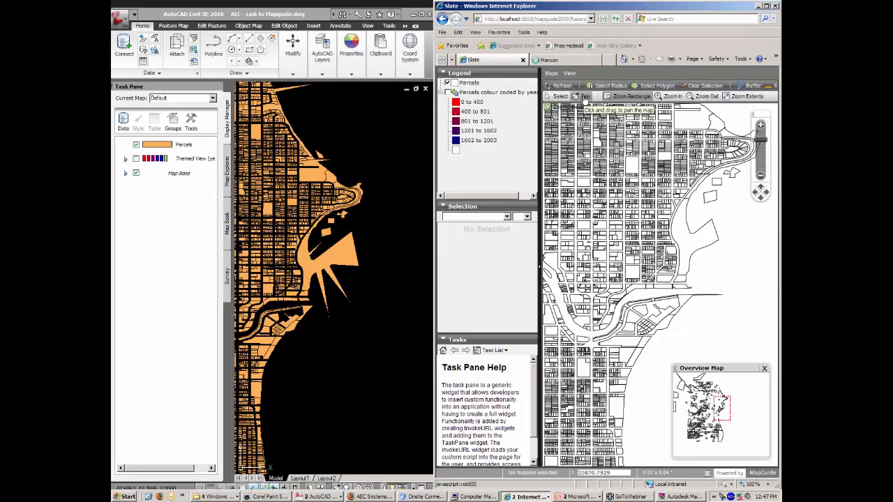
{"action": "left_click", "coordinate": [583, 97]}
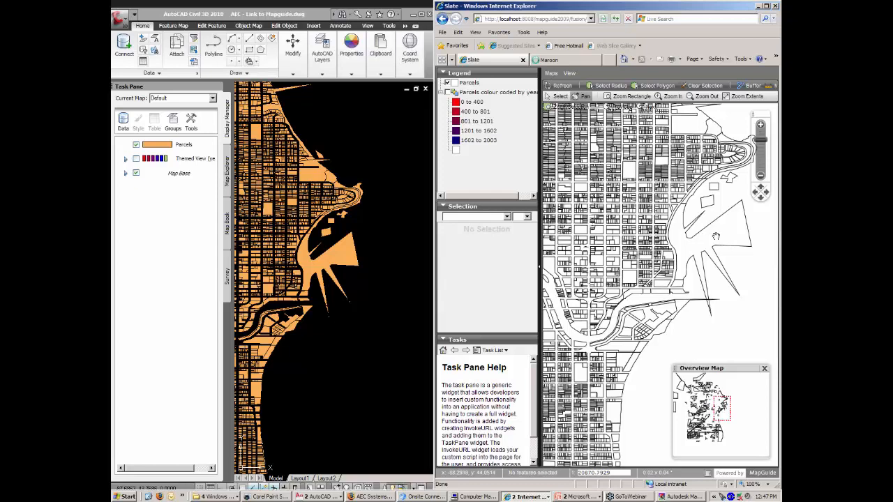
Zoom and pan the web map to inspect the reshaped spiky lakefront parcel.
{"action": "scroll", "coordinate": [715, 238], "scroll_direction": "up", "scroll_amount": 1}
{"action": "scroll", "coordinate": [694, 239], "scroll_direction": "down", "scroll_amount": 1}
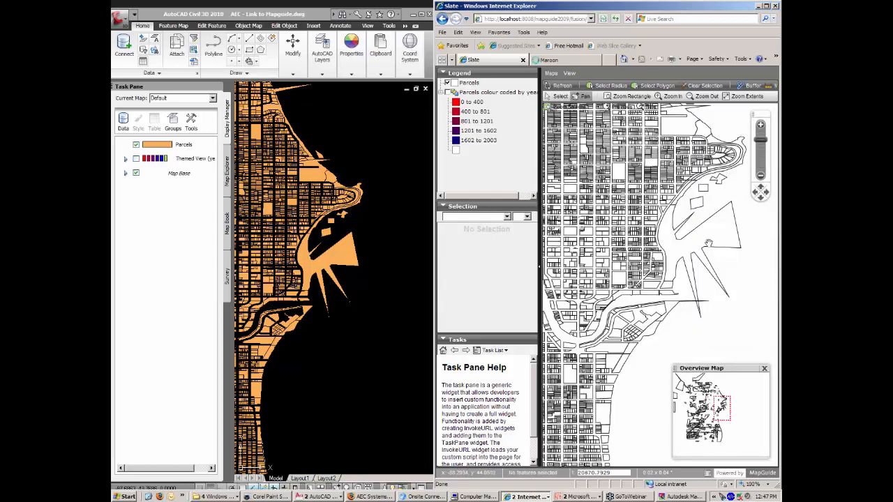
{"action": "left_click_drag", "start_coordinate": [710, 235], "coordinate": [706, 235]}
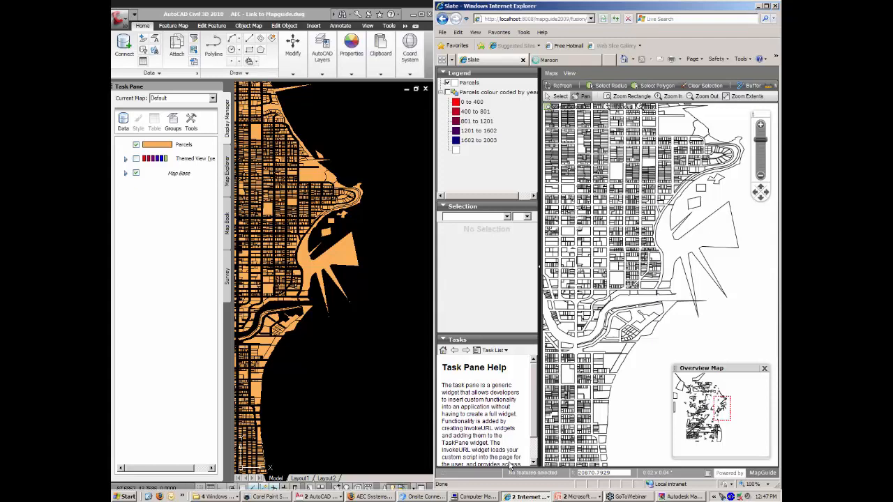
Return to the PowerPoint slide show on the Mobile slide.
{"action": "left_click", "coordinate": [321, 497]}
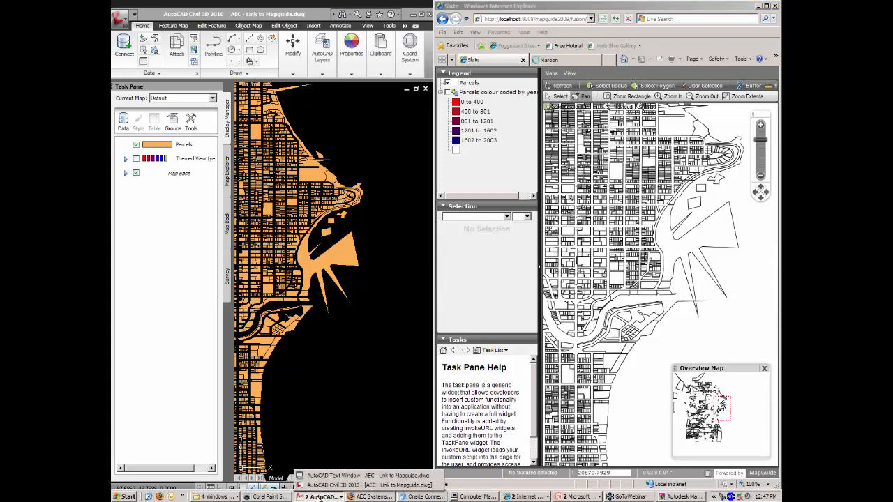
{"action": "left_click", "coordinate": [586, 497]}
{"action": "left_click", "coordinate": [577, 497]}
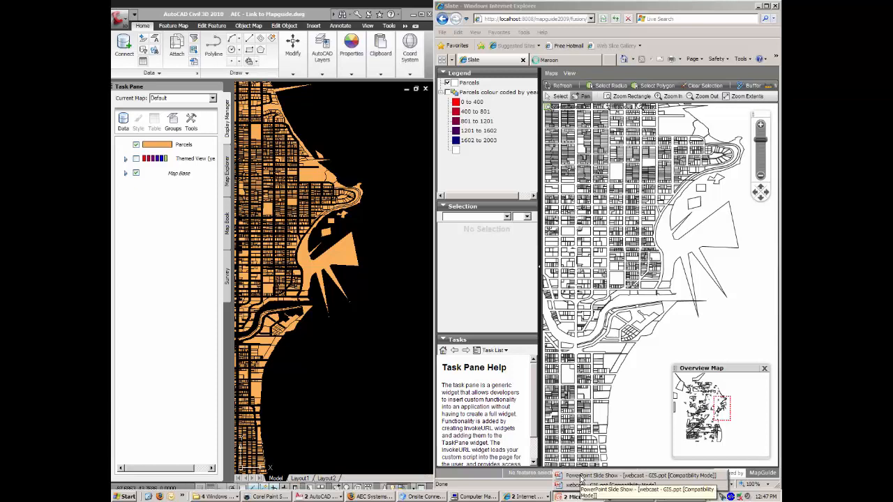
{"action": "left_click", "coordinate": [582, 478]}
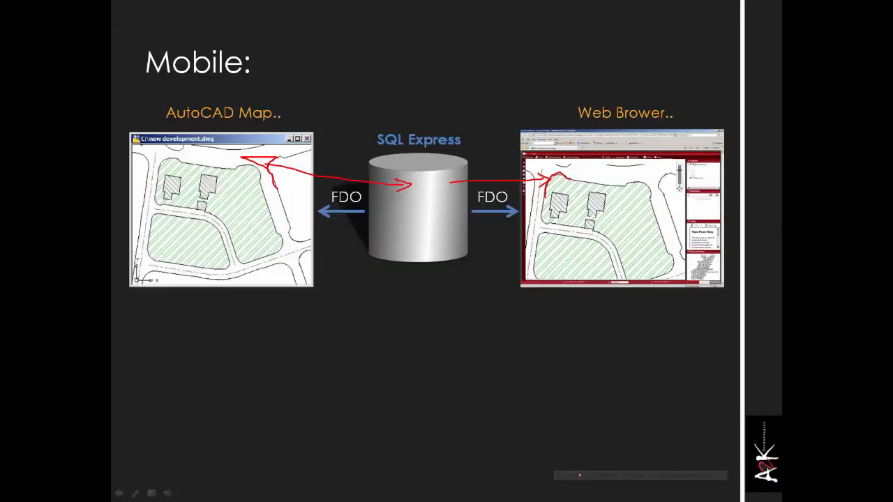